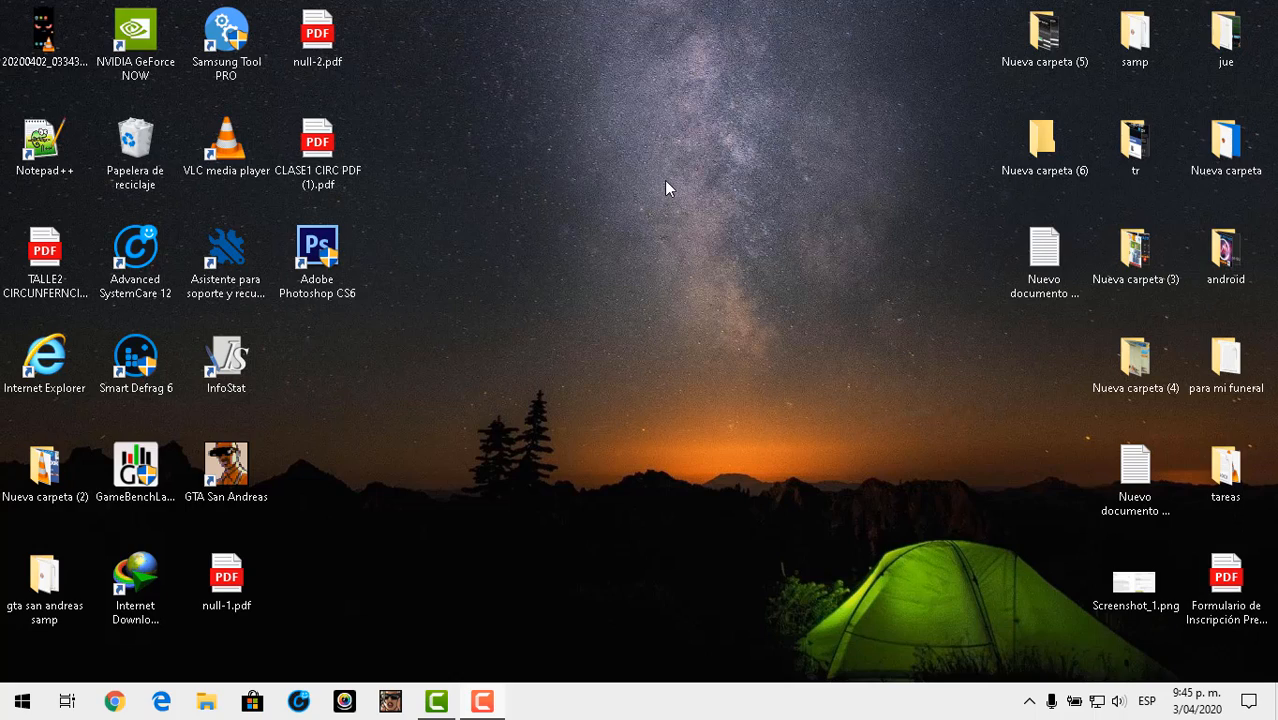
- Open Google Chrome from the desktop
{"action": "left_click", "coordinate": [115, 702]}
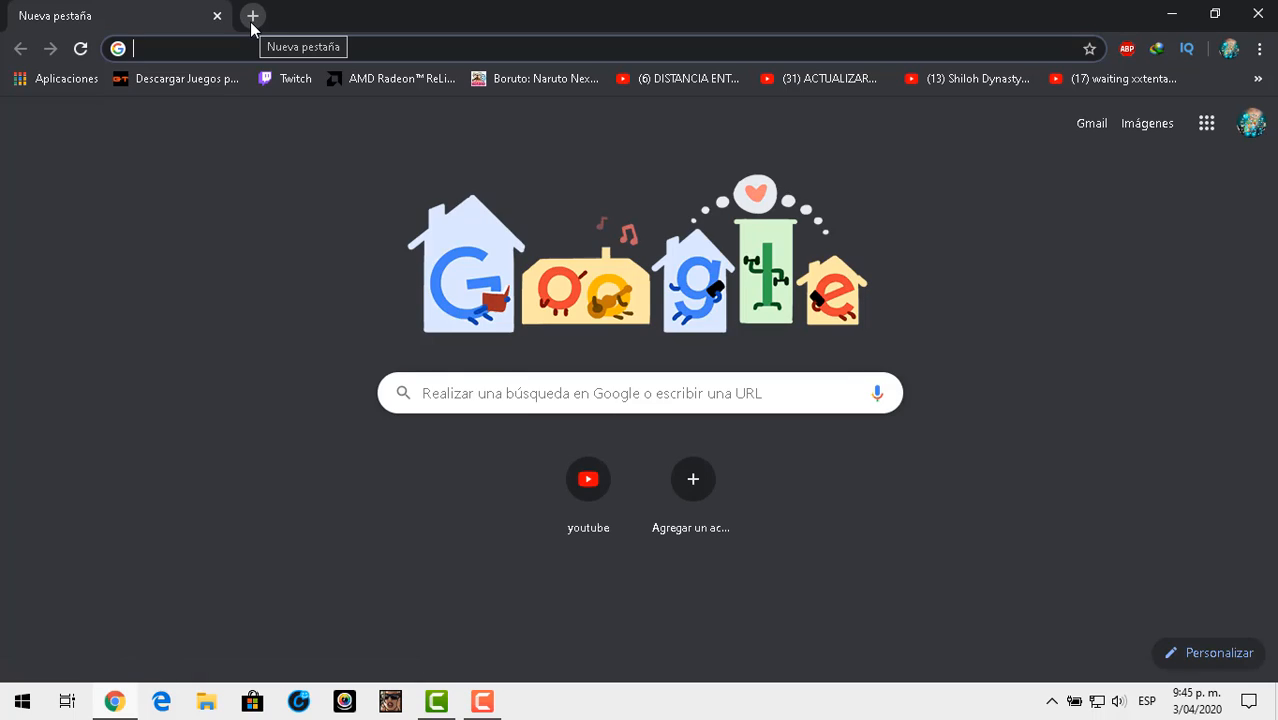
- Try capturing a 727x432 screen region around the Google doodle, search box and page shortcuts
{"action": "left_click", "coordinate": [1052, 703]}
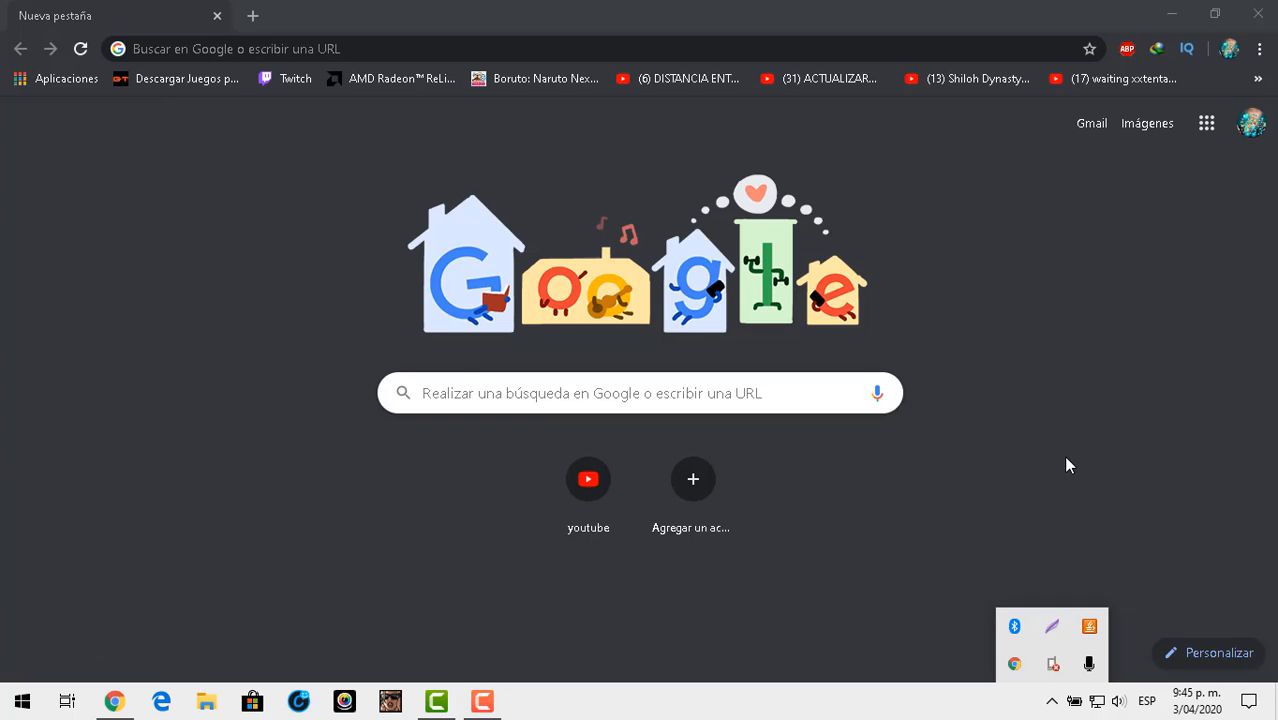
{"action": "key", "text": "Print"}
{"action": "mouse_move", "coordinate": [288, 134]}
{"action": "left_mouse_down"}
{"action": "mouse_move", "coordinate": [456, 300]}
{"action": "mouse_move", "coordinate": [425, 228]}
{"action": "mouse_move", "coordinate": [679, 397]}
{"action": "mouse_move", "coordinate": [750, 322]}
{"action": "mouse_move", "coordinate": [654, 356]}
{"action": "mouse_move", "coordinate": [674, 420]}
{"action": "mouse_move", "coordinate": [962, 540]}
{"action": "mouse_move", "coordinate": [850, 254]}
{"action": "mouse_move", "coordinate": [947, 442]}
{"action": "mouse_move", "coordinate": [968, 538]}
{"action": "left_mouse_up"}
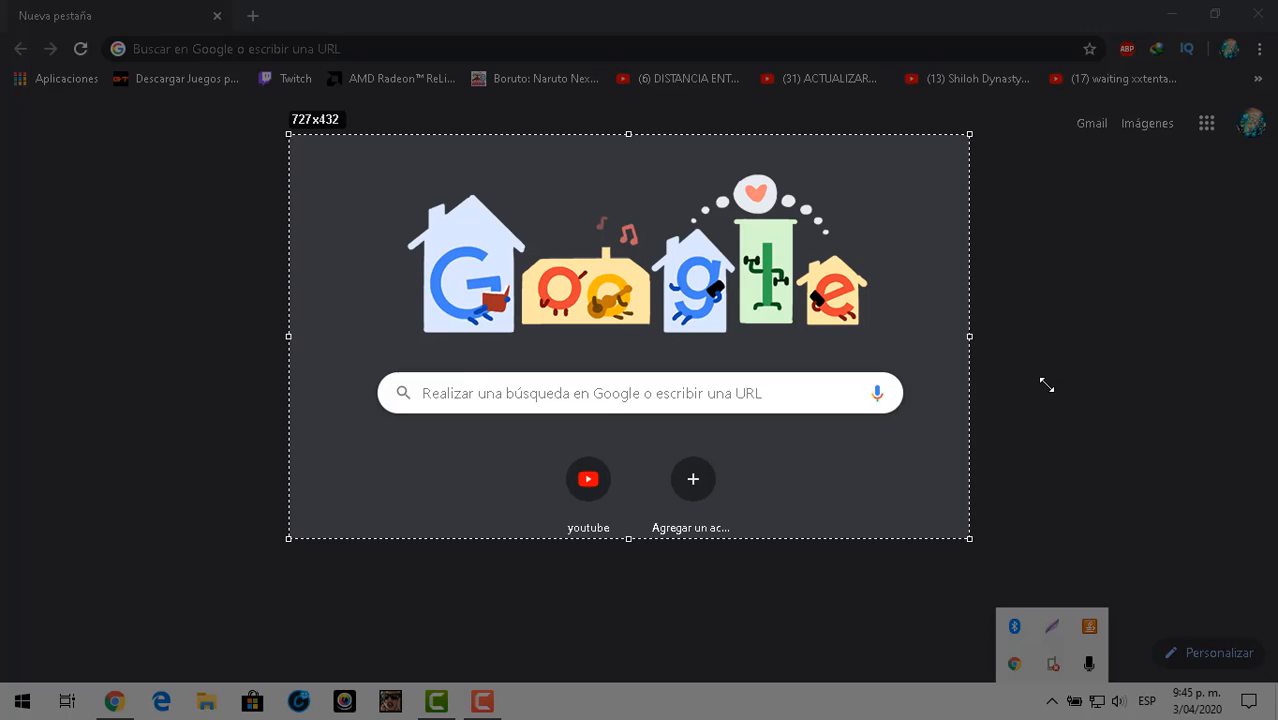
{"action": "left_click", "coordinate": [955, 557]}
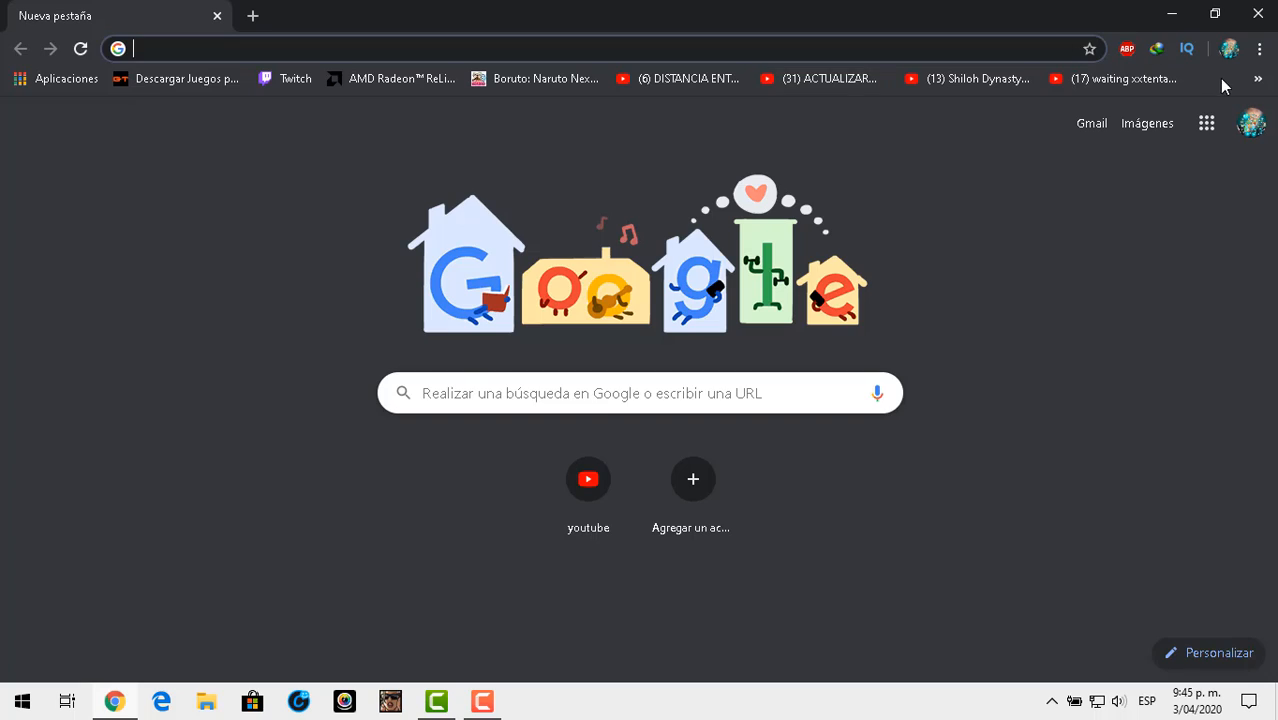
- Open the bookmarked PicMonkey site and start a new creation in its editor
{"action": "left_click", "coordinate": [1257, 78]}
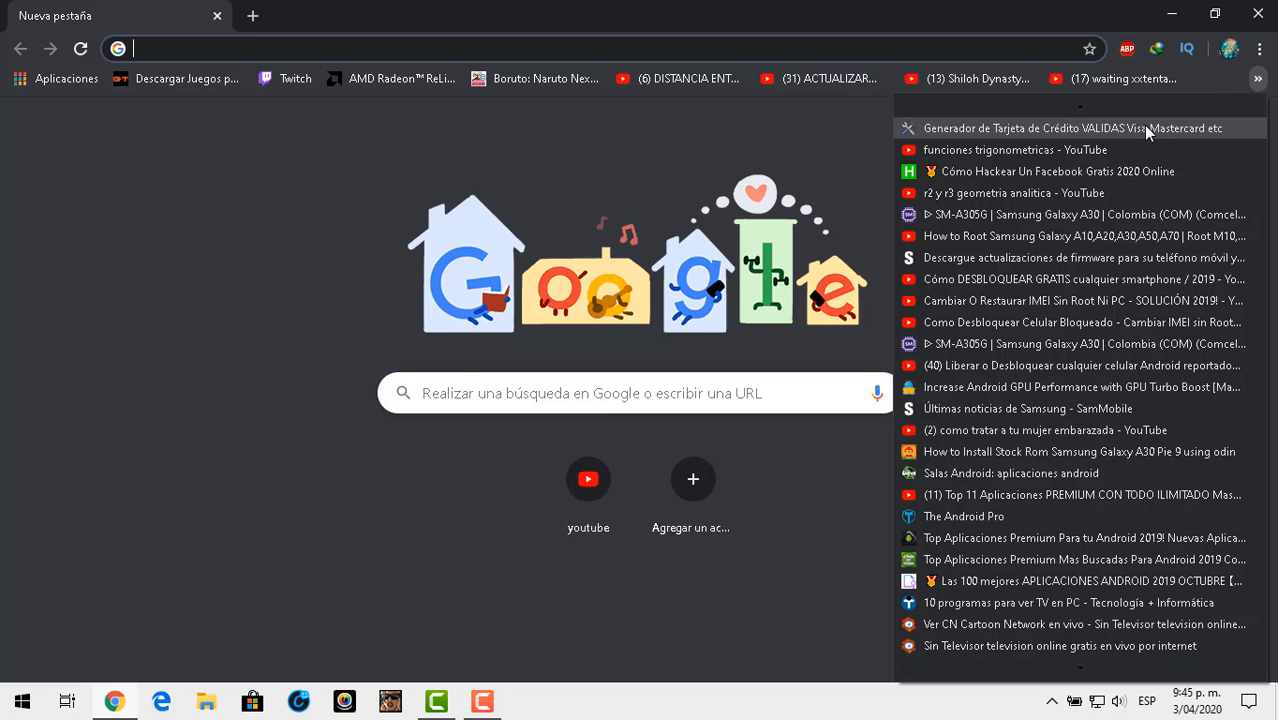
{"action": "key", "text": "Up"}
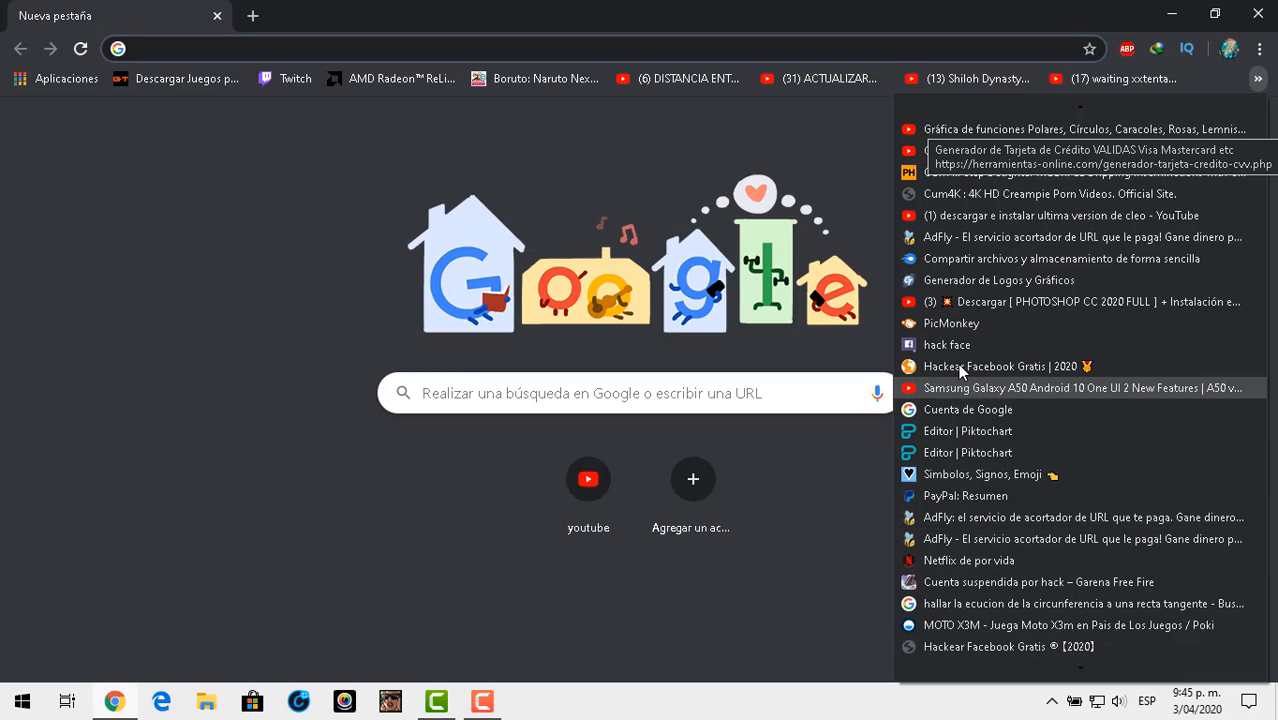
{"action": "left_click", "coordinate": [952, 323]}
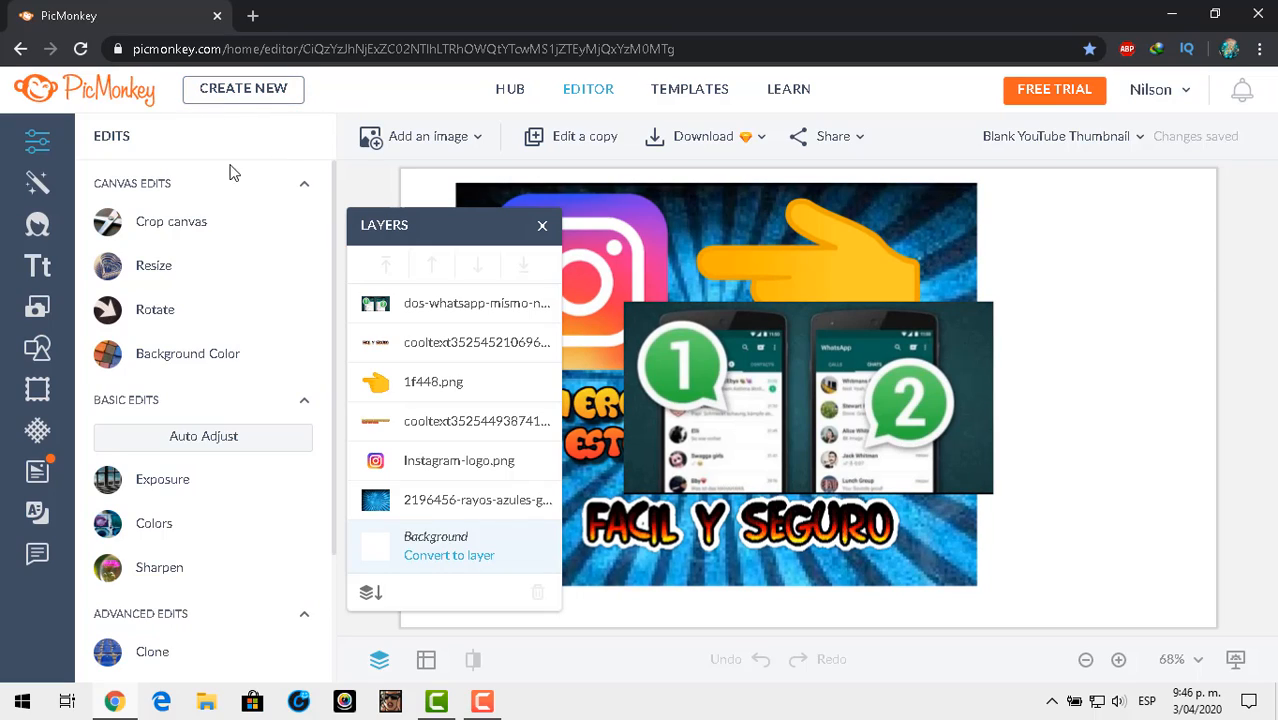
{"action": "left_click", "coordinate": [243, 94]}
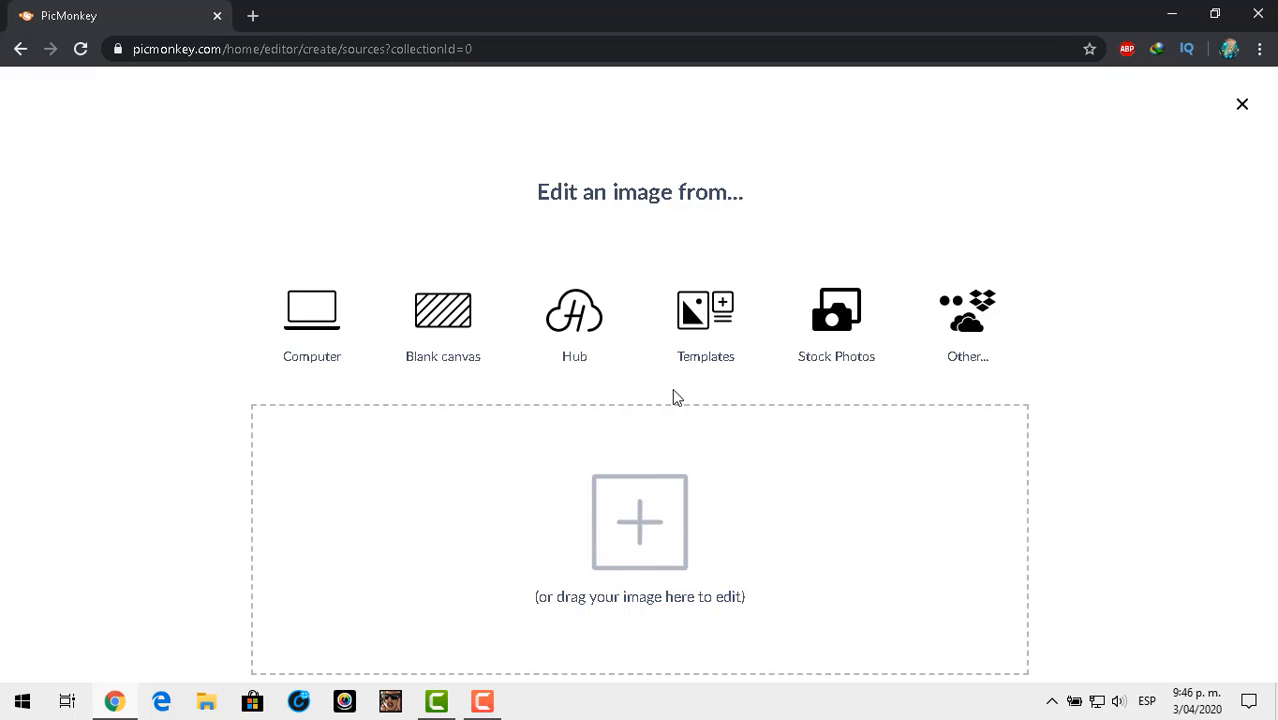
{"action": "left_click", "coordinate": [655, 490]}
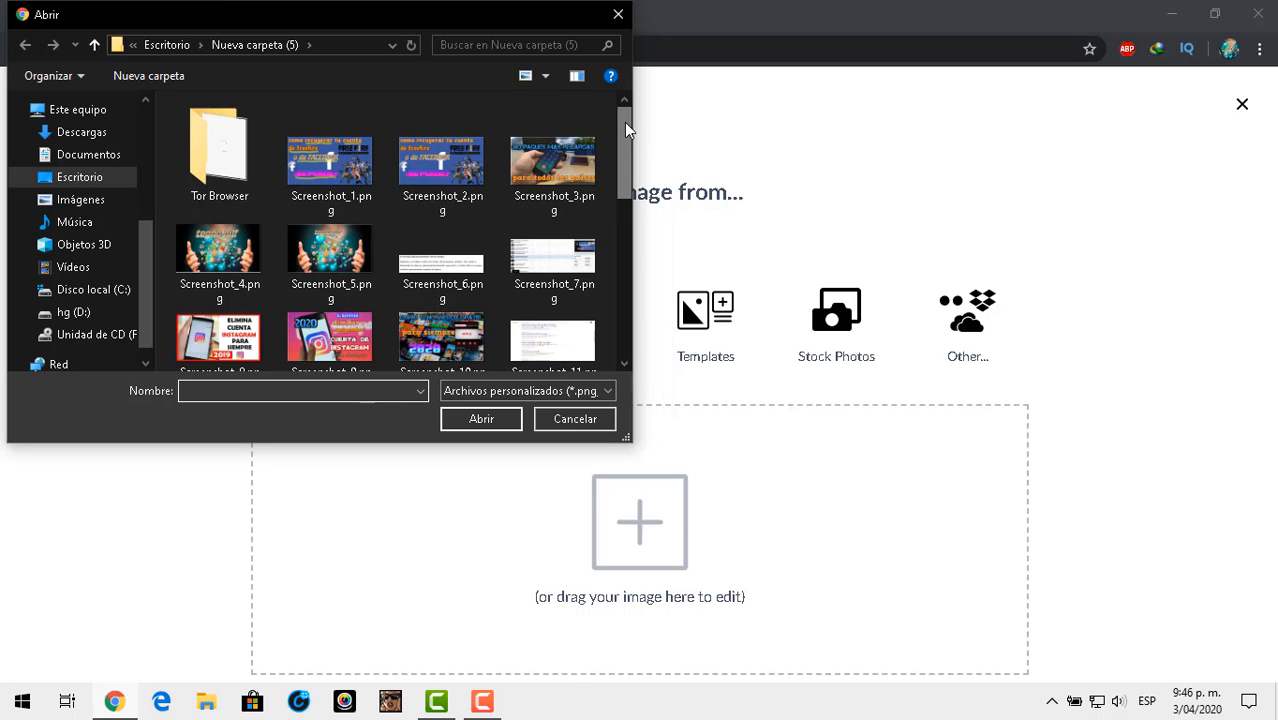
{"action": "left_click_drag", "start_coordinate": [626, 128], "coordinate": [619, 12]}
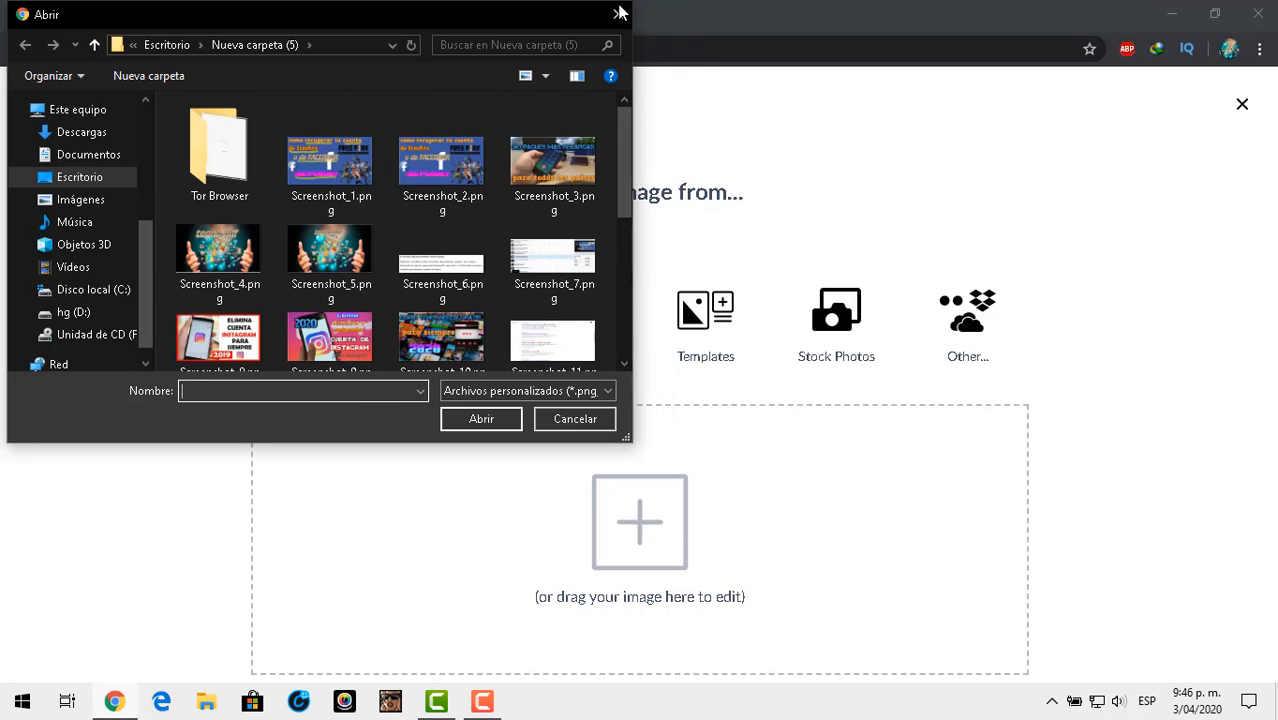
{"action": "left_click", "coordinate": [619, 12]}
- Search Google for "fondos para miniaturas" in a new tab and show the image results
{"action": "left_click", "coordinate": [251, 16]}
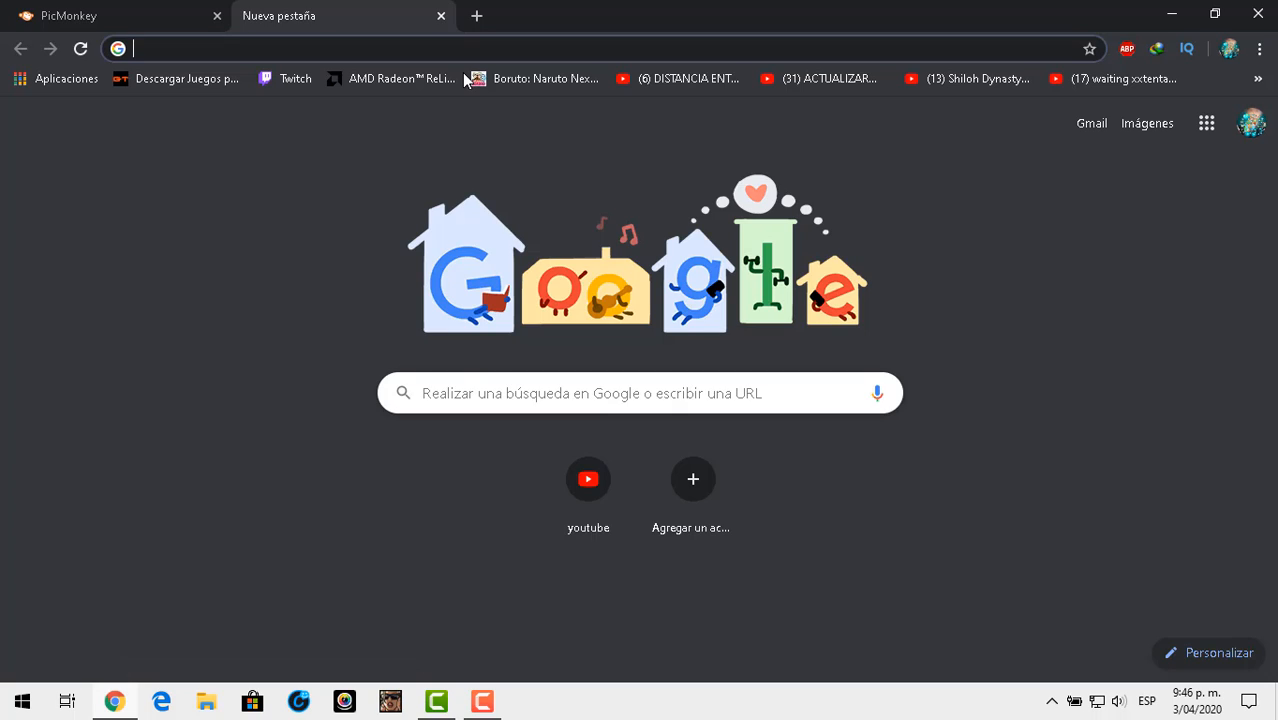
{"action": "type", "text": "fond"}
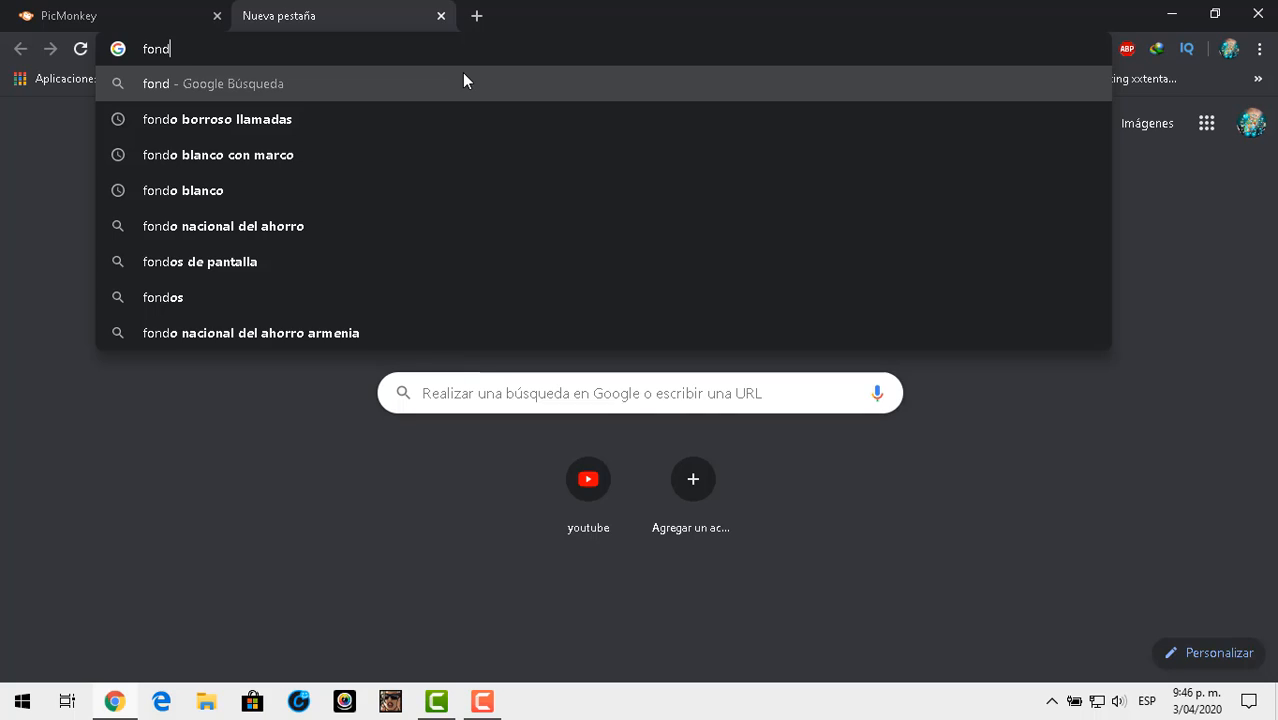
{"action": "type", "text": "os"}
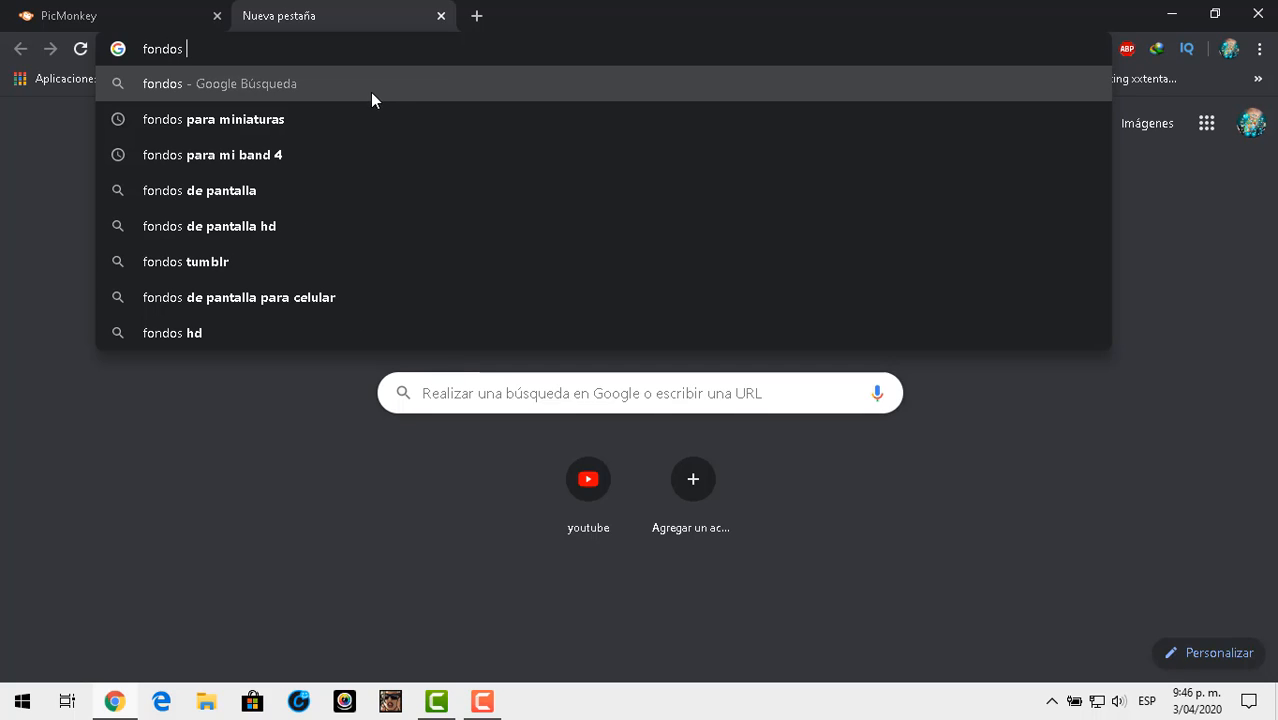
{"action": "left_click", "coordinate": [354, 119]}
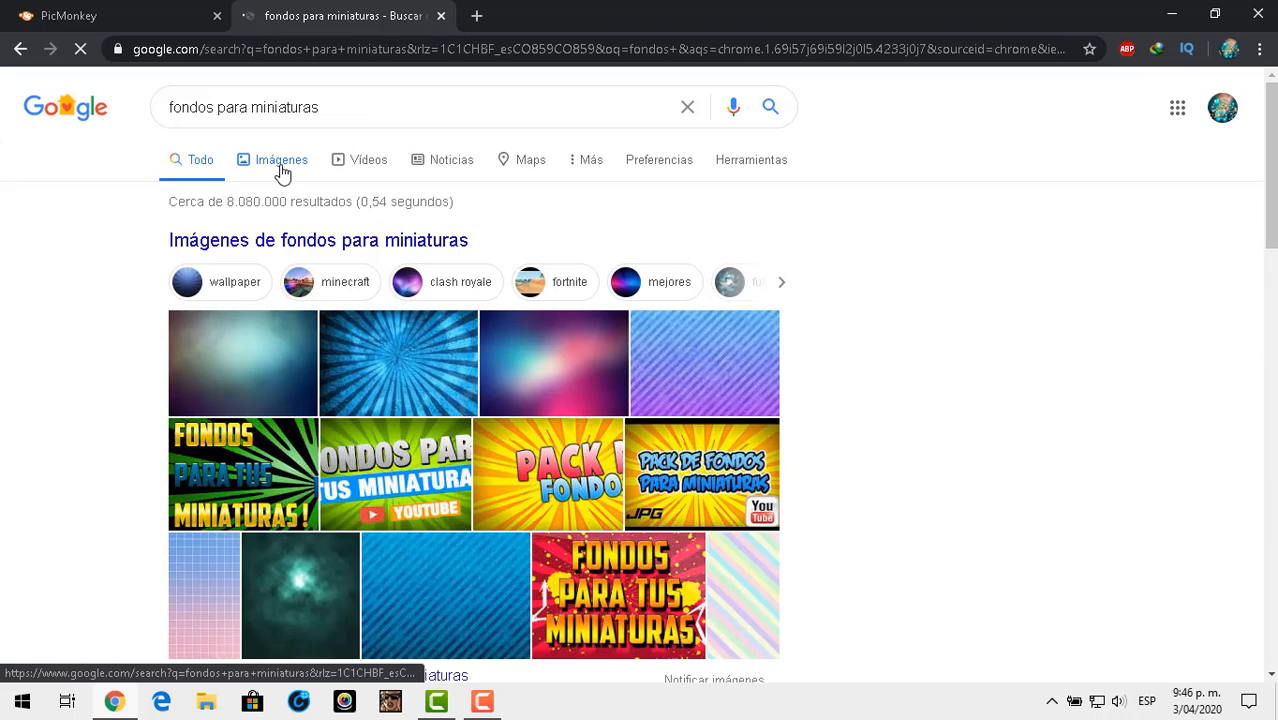
{"action": "left_click", "coordinate": [282, 172]}
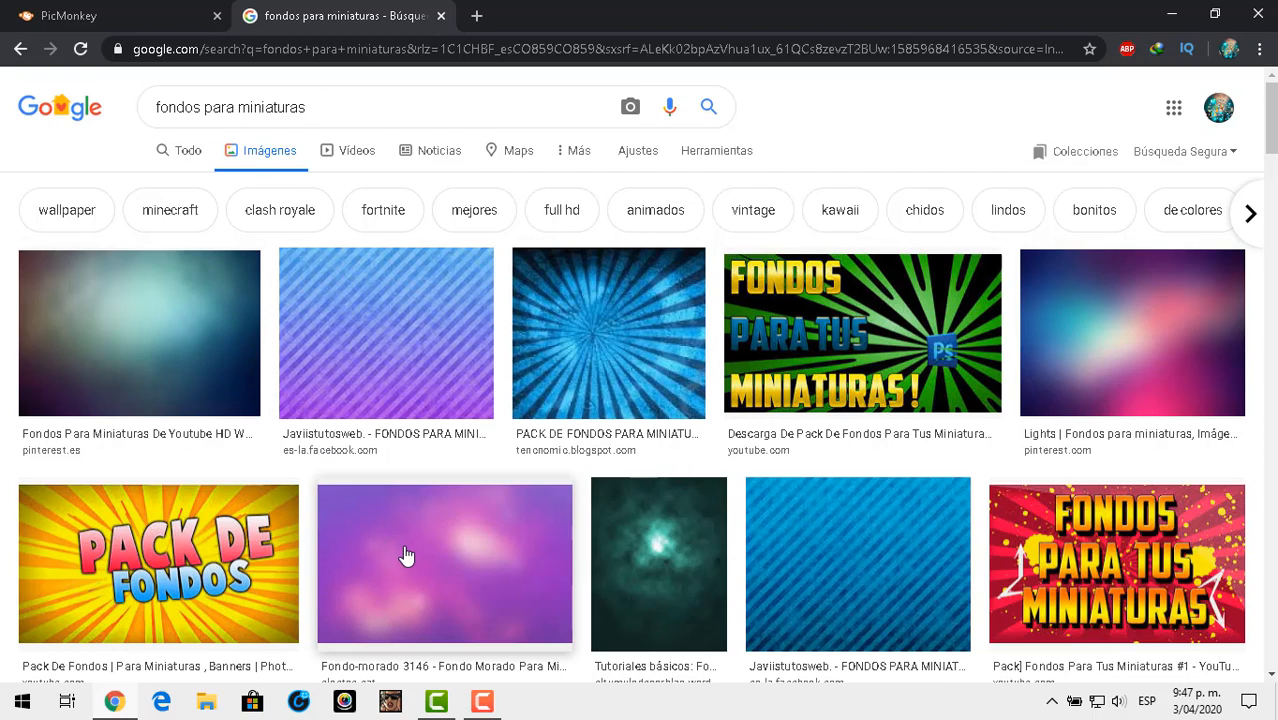
- Save the blurred teal and dark blue Pinterest background from the first image result as a JPEG in the Imágenes folder
{"action": "scroll", "coordinate": [1270, 120], "scroll_direction": "down", "scroll_amount": 3}
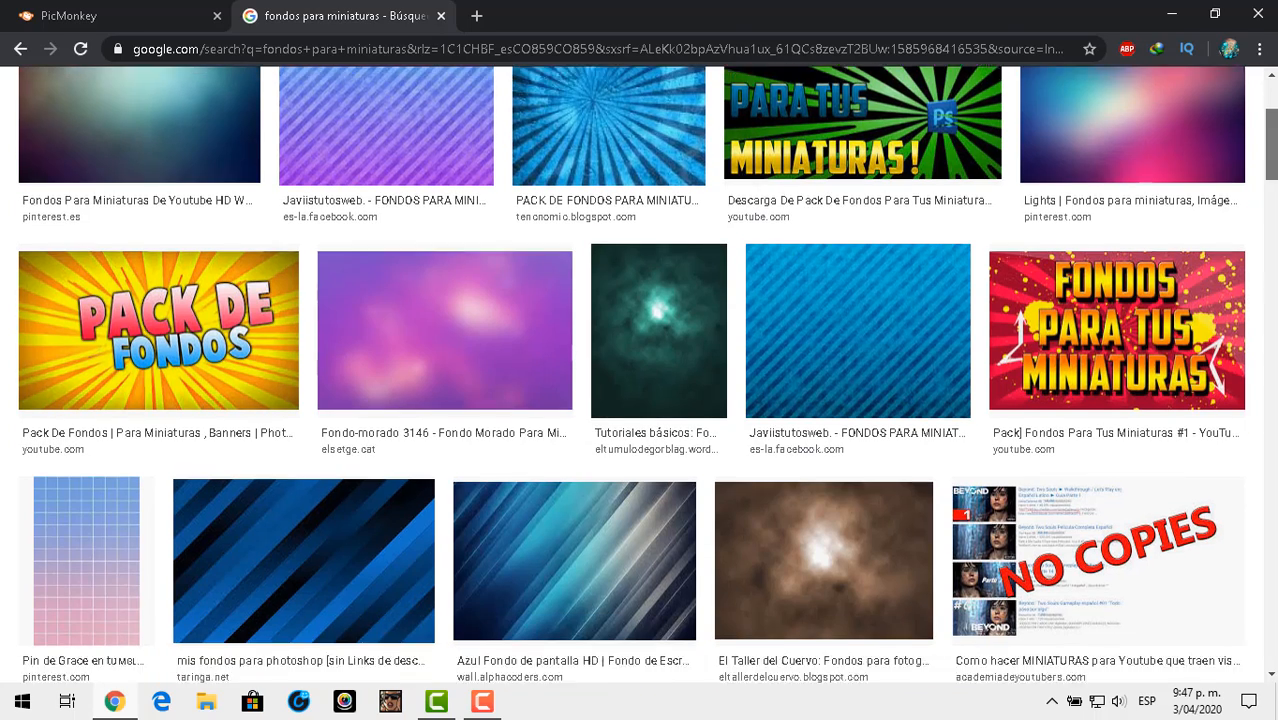
{"action": "left_click_drag", "start_coordinate": [1271, 144], "coordinate": [1271, 117]}
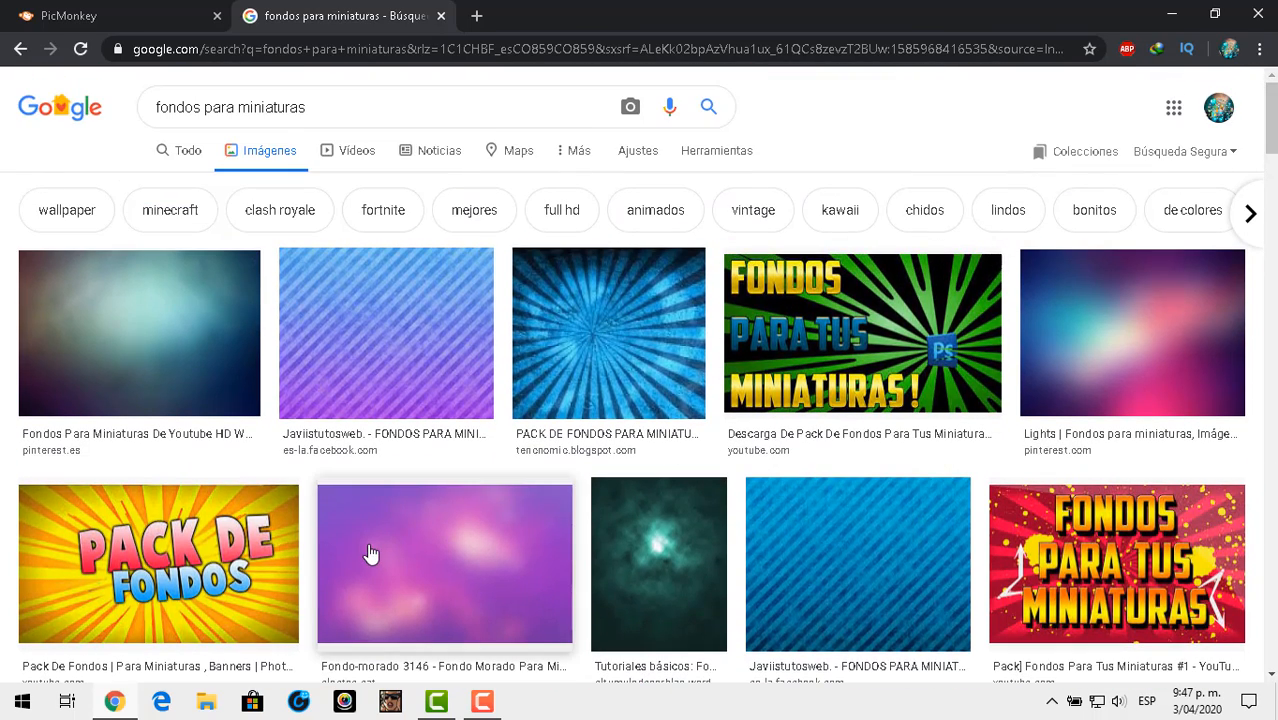
{"action": "left_click", "coordinate": [189, 352]}
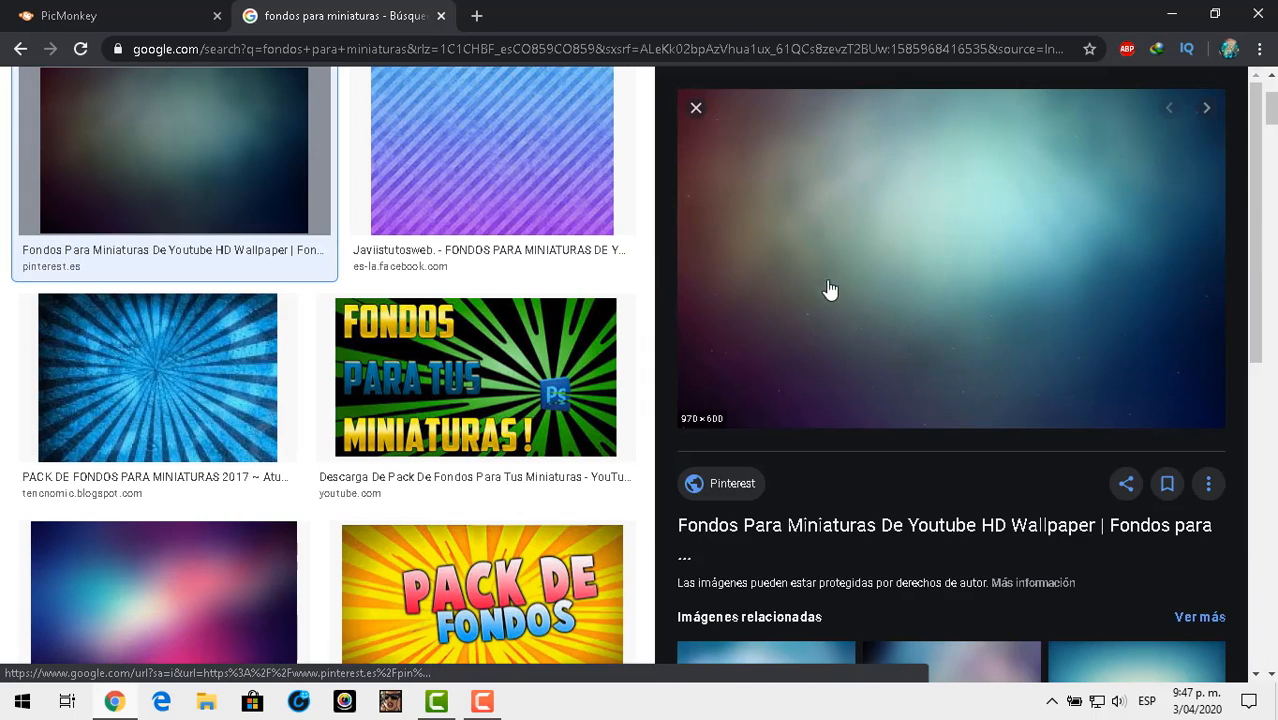
{"action": "right_click", "coordinate": [868, 276]}
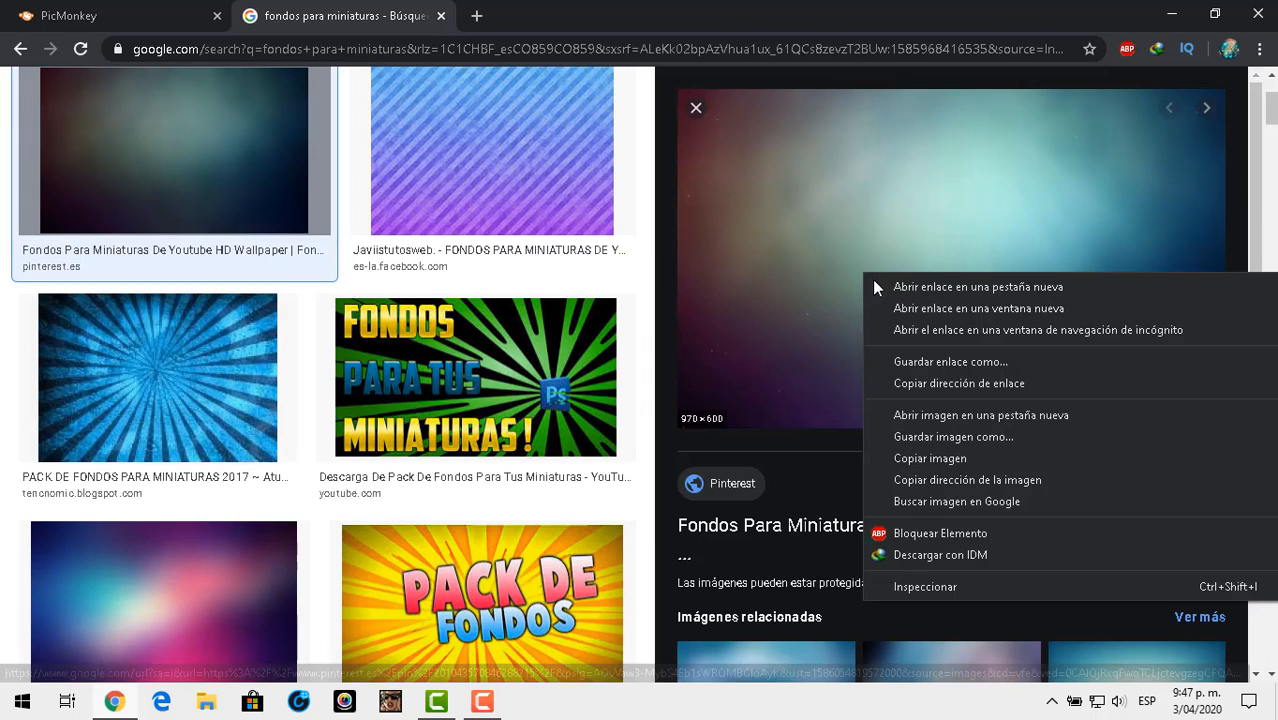
{"action": "left_click", "coordinate": [926, 436]}
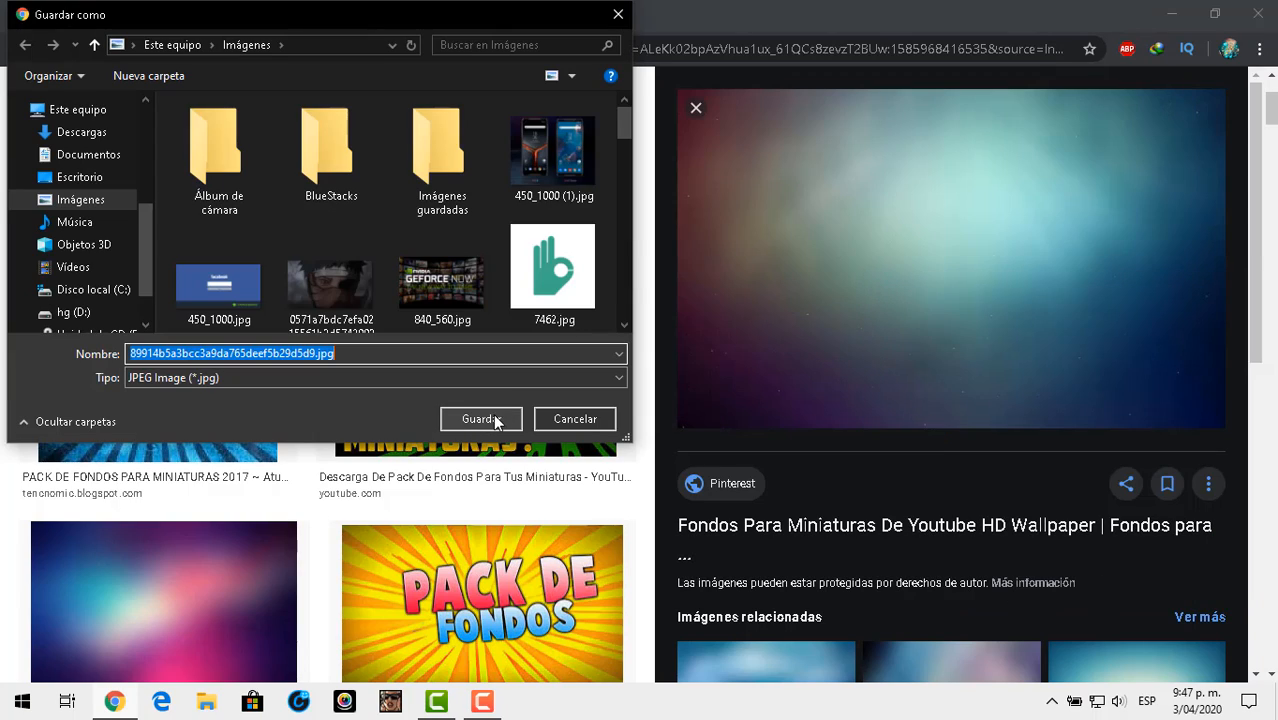
{"action": "left_click", "coordinate": [481, 422]}
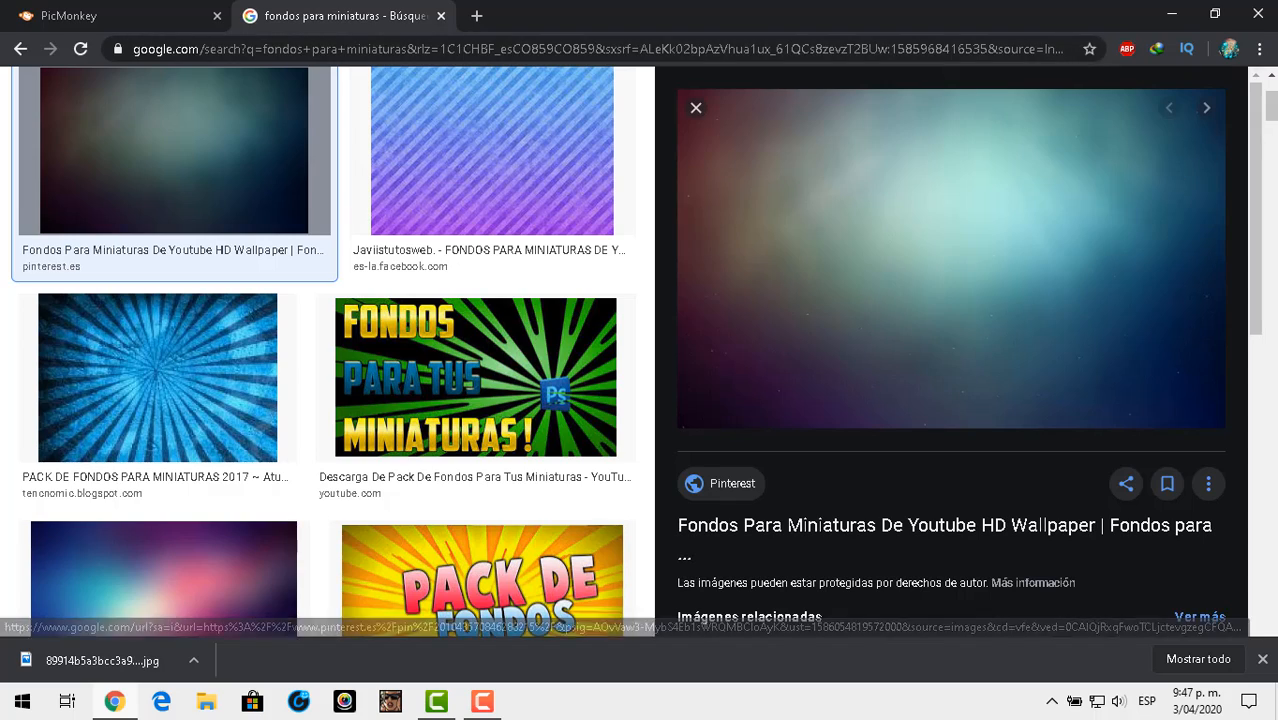
- Replace the image search query with "emiji" and run the search
{"action": "scroll", "coordinate": [884, 105], "scroll_direction": "up", "scroll_amount": 2}
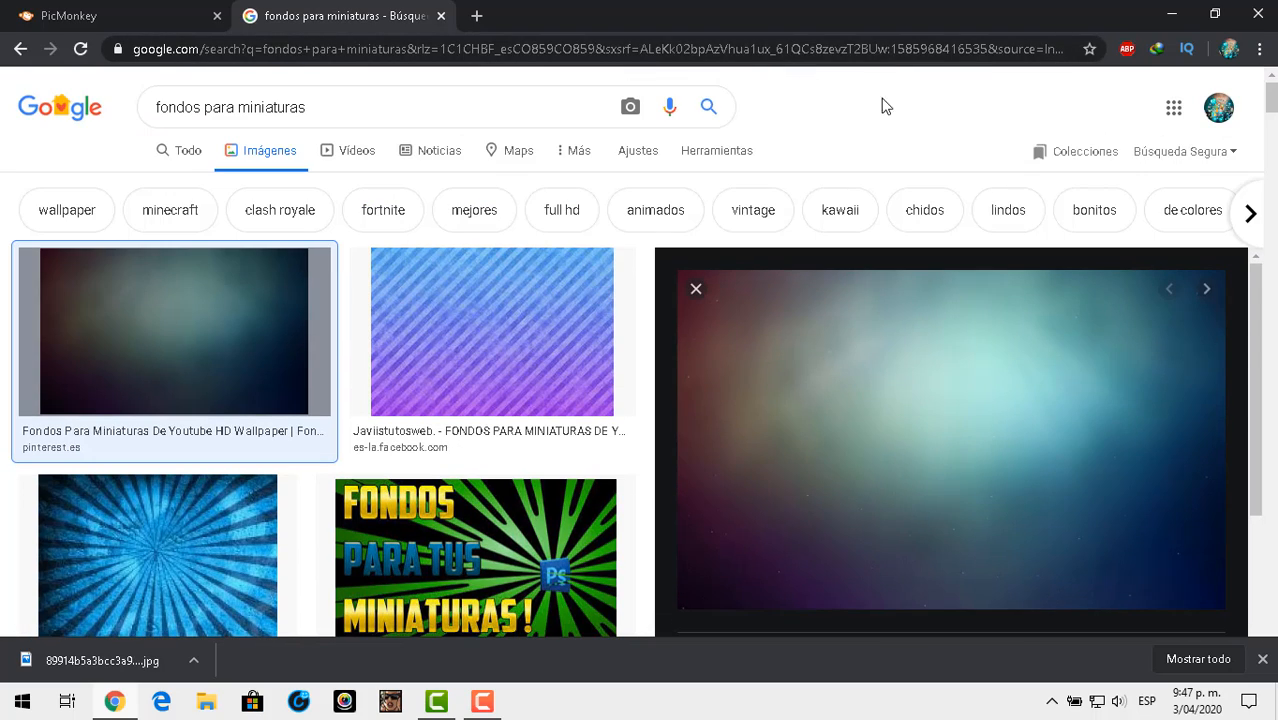
{"action": "left_click", "coordinate": [428, 105]}
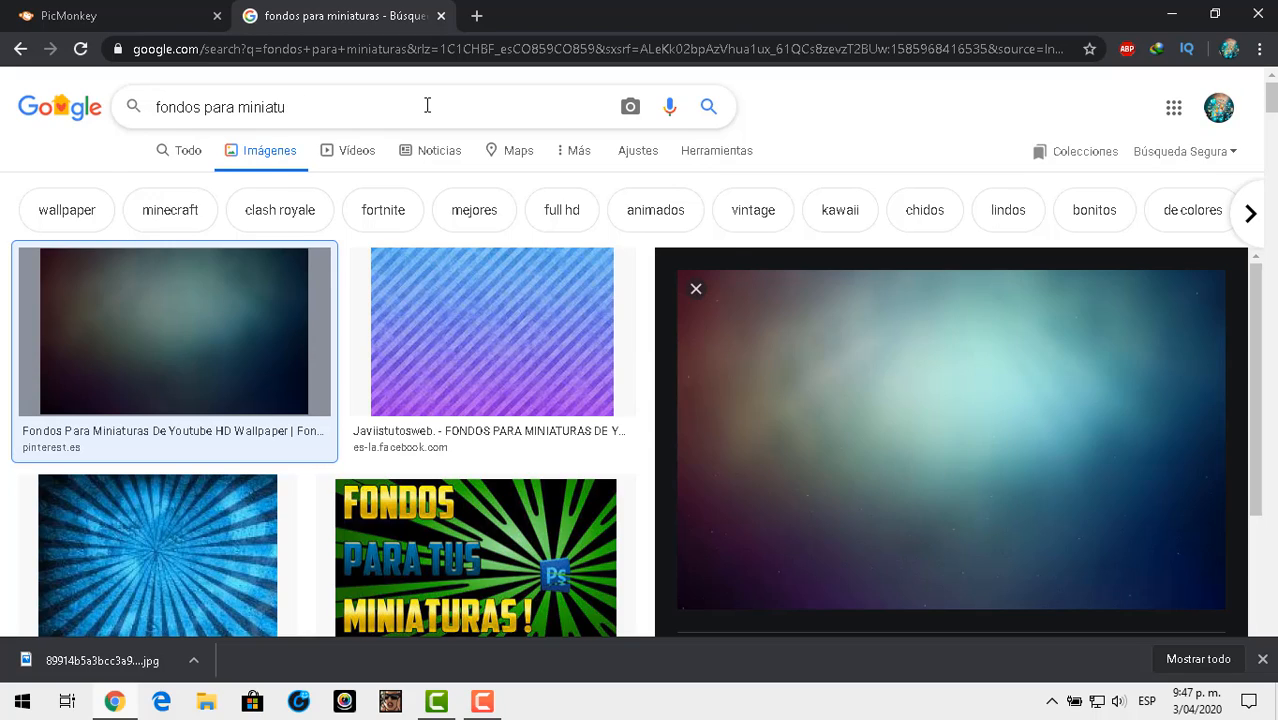
{"action": "key", "text": "BackSpace"}
{"action": "key", "text": "BackSpace"}
{"action": "key", "text": "BackSpace"}
{"action": "key", "text": "BackSpace"}
{"action": "key", "text": "BackSpace"}
{"action": "key", "text": "BackSpace"}
{"action": "key", "text": "BackSpace"}
{"action": "key", "text": "BackSpace"}
{"action": "key", "text": "BackSpace"}
{"action": "key", "text": "BackSpace"}
{"action": "key", "text": "BackSpace"}
{"action": "key", "text": "BackSpace"}
{"action": "key", "text": "BackSpace"}
{"action": "key", "text": "BackSpace"}
{"action": "key", "text": "BackSpace"}
{"action": "key", "text": "BackSpace"}
{"action": "key", "text": "BackSpace"}
{"action": "key", "text": "BackSpace"}
{"action": "key", "text": "BackSpace"}
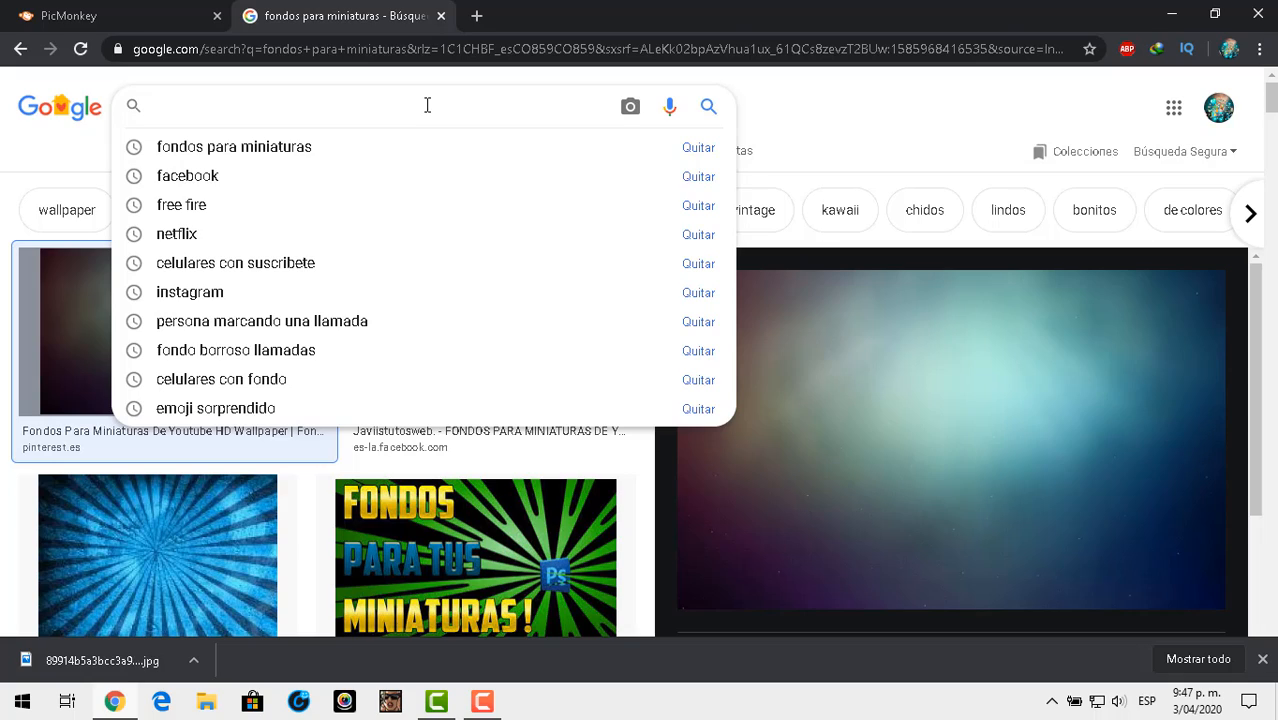
{"action": "type", "text": "emiji"}
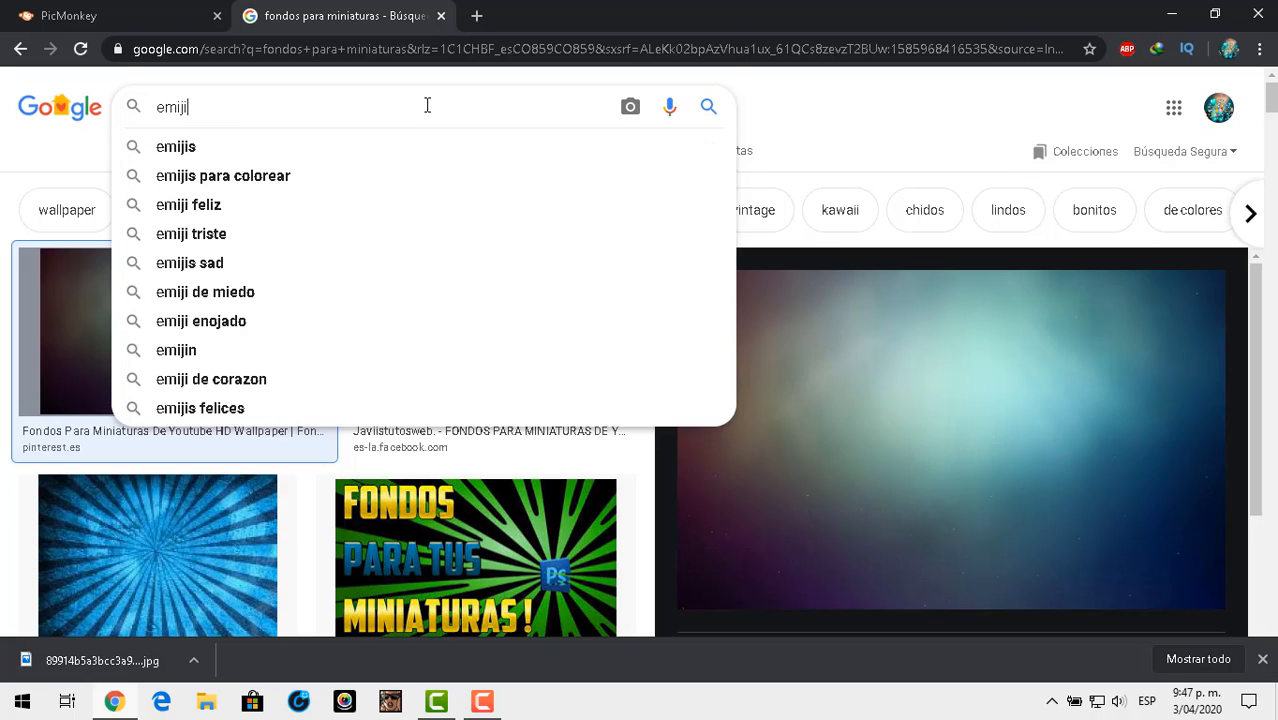
{"action": "key", "text": "Return"}
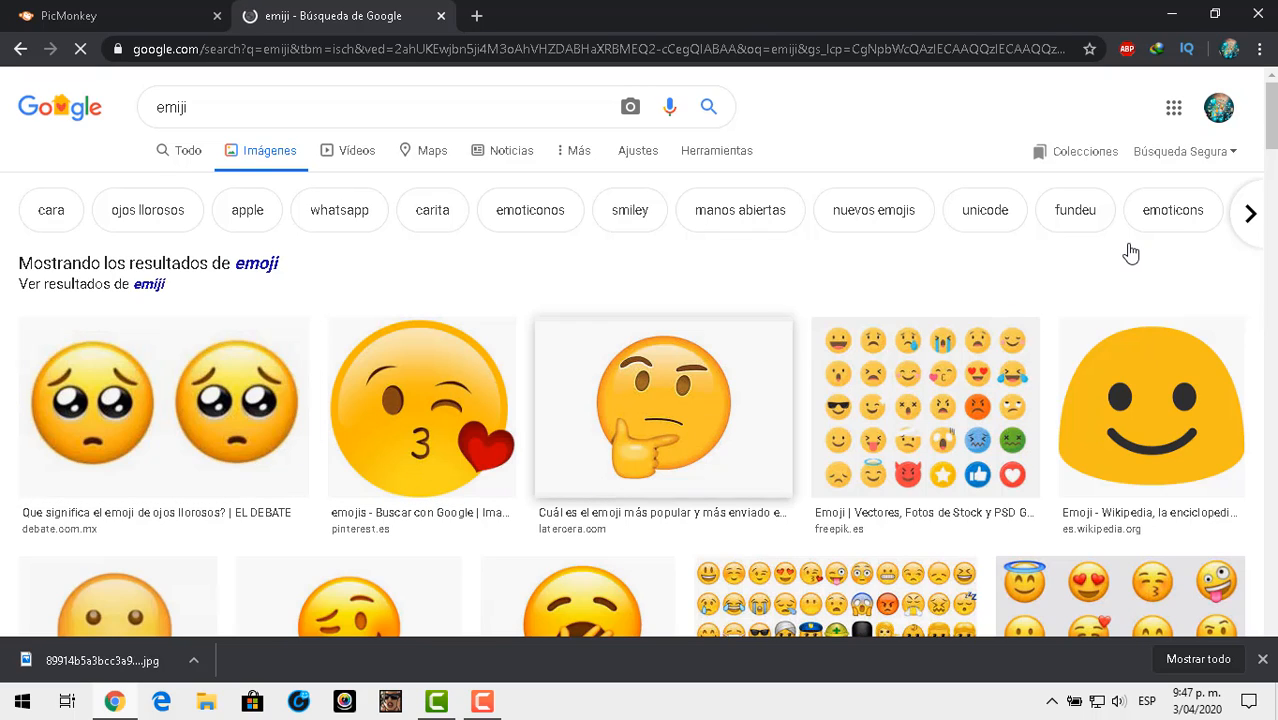
- Look through the emoji images and refine the image search to "emoji sorprendido"
{"action": "scroll", "coordinate": [1275, 167], "scroll_direction": "down", "scroll_amount": 5}
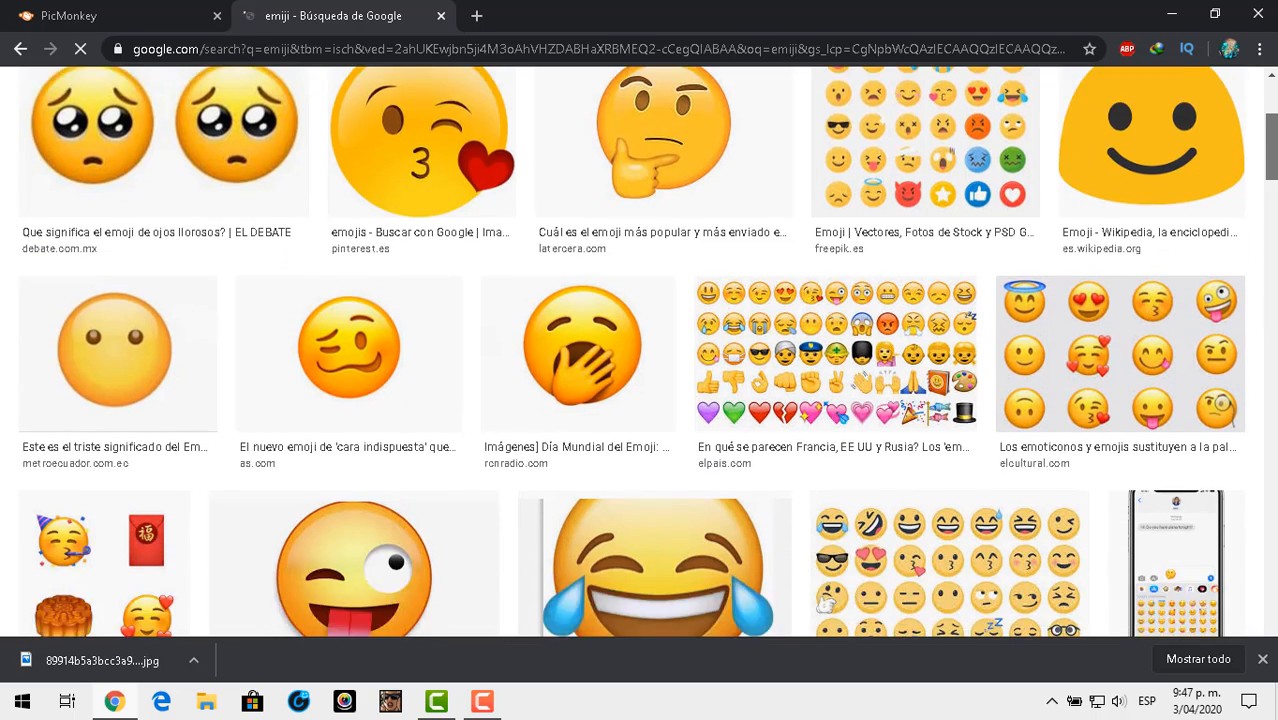
{"action": "scroll", "coordinate": [1275, 167], "scroll_direction": "down", "scroll_amount": 6}
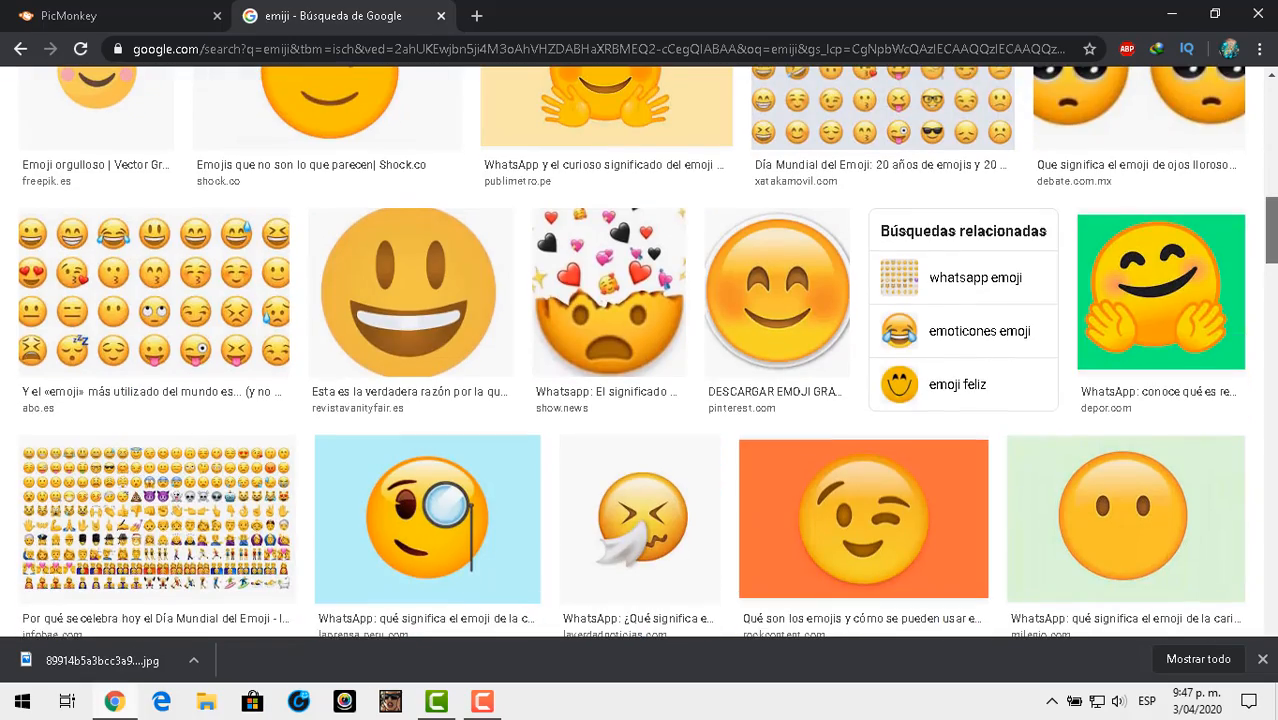
{"action": "scroll", "coordinate": [638, 350], "scroll_direction": "down", "scroll_amount": 8}
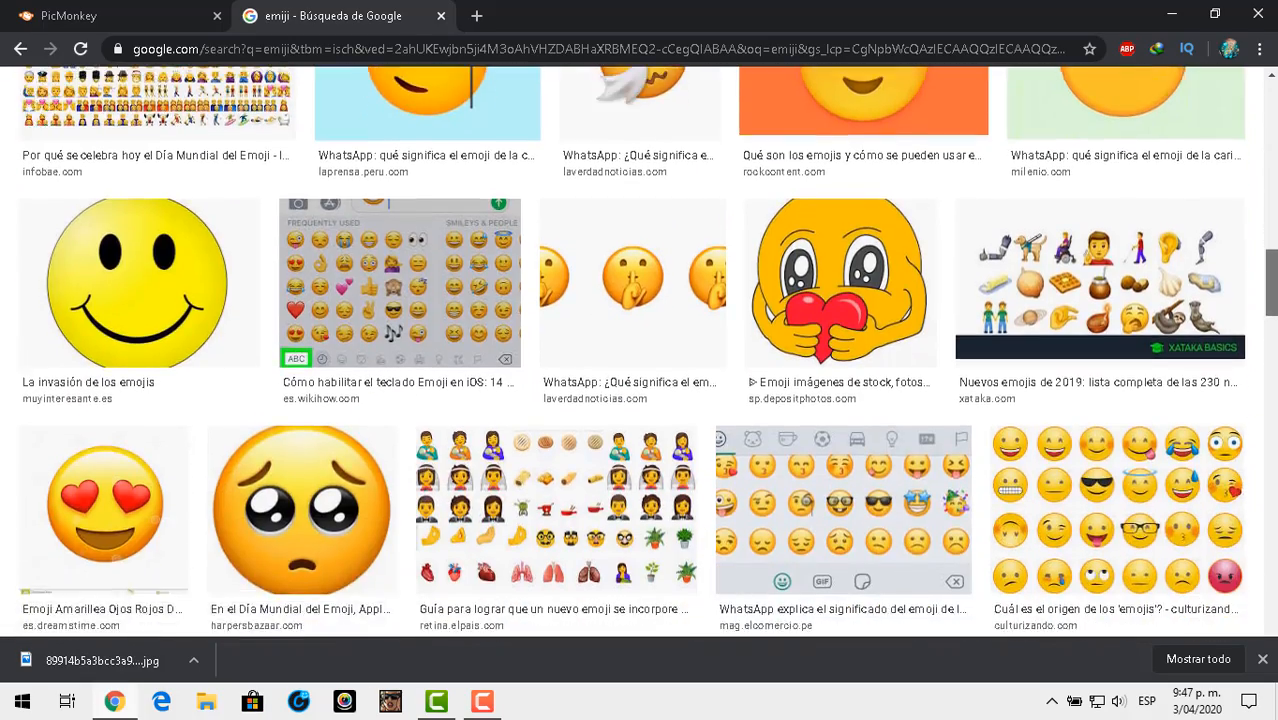
{"action": "scroll", "coordinate": [638, 350], "scroll_direction": "down", "scroll_amount": 6}
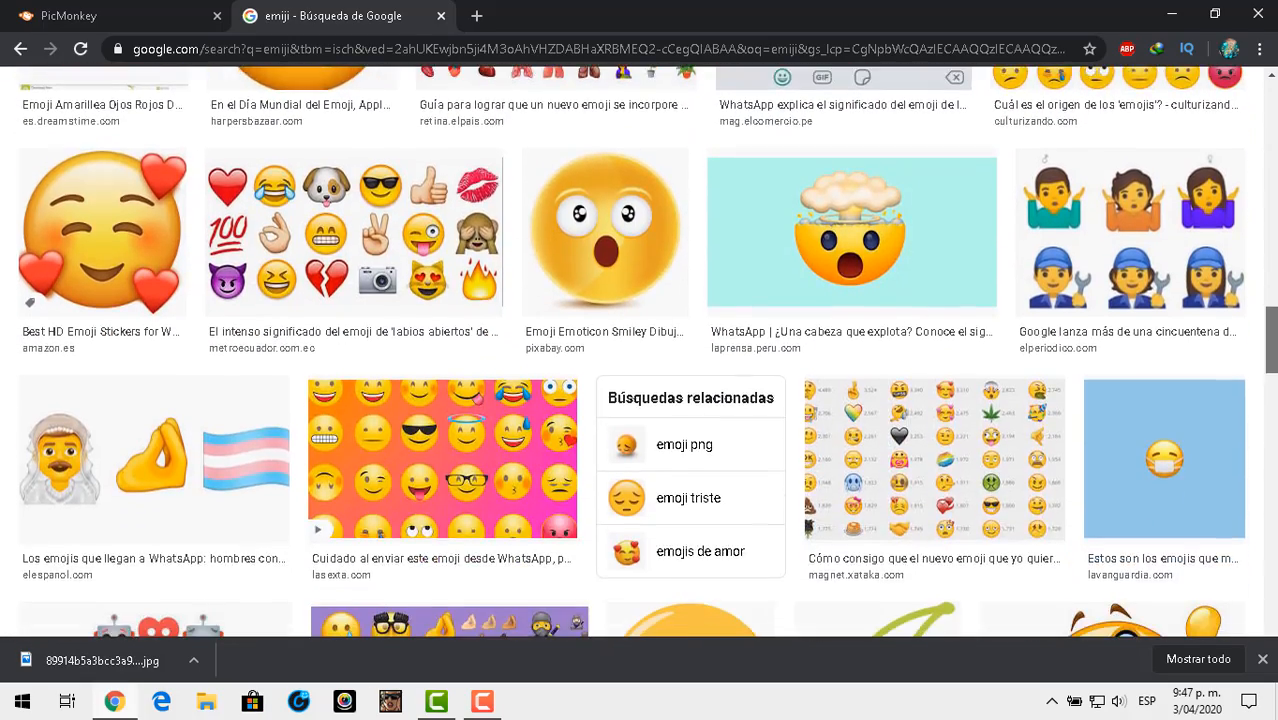
{"action": "scroll", "coordinate": [638, 350], "scroll_direction": "down", "scroll_amount": 2}
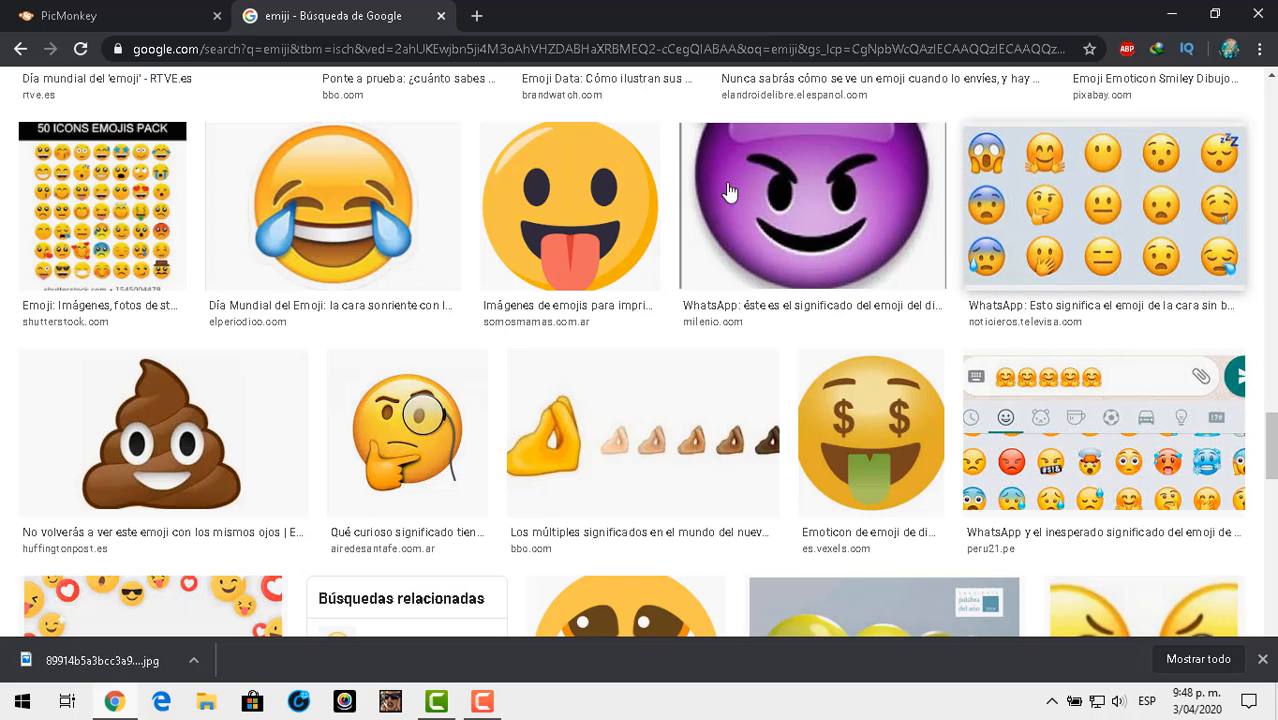
{"action": "scroll", "coordinate": [768, 108], "scroll_direction": "up", "scroll_amount": 15}
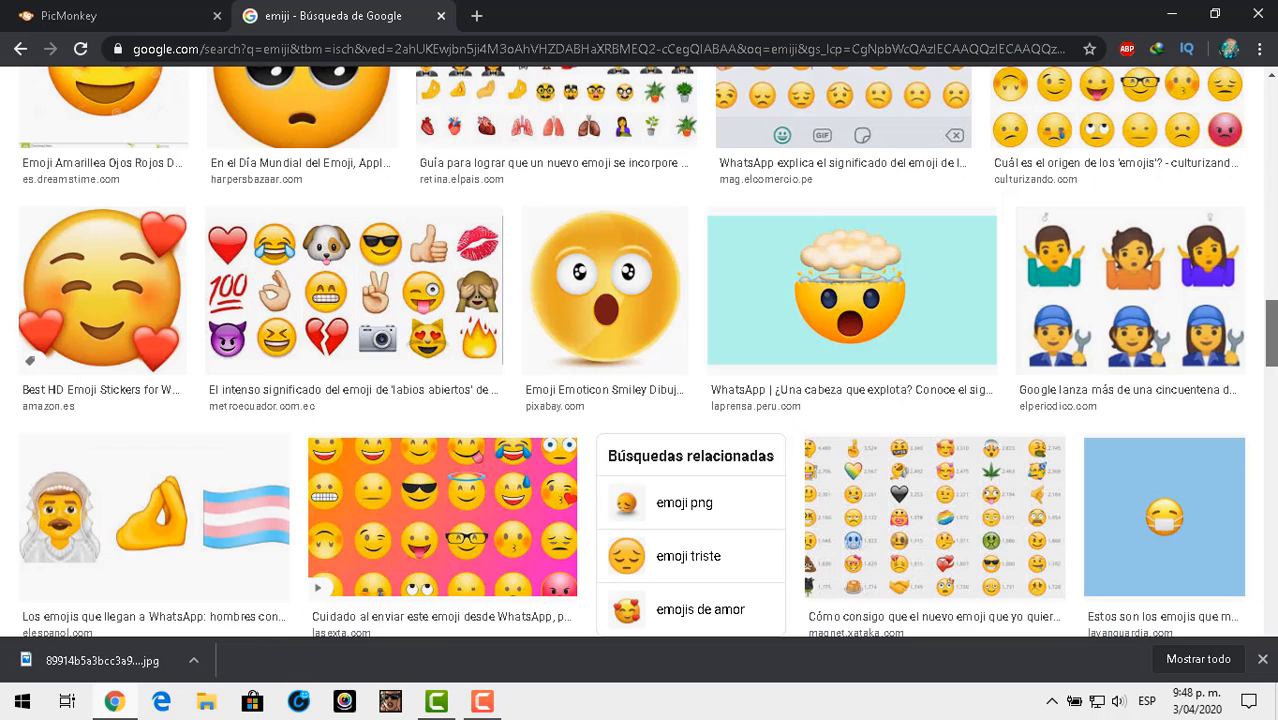
{"action": "left_click", "coordinate": [503, 110]}
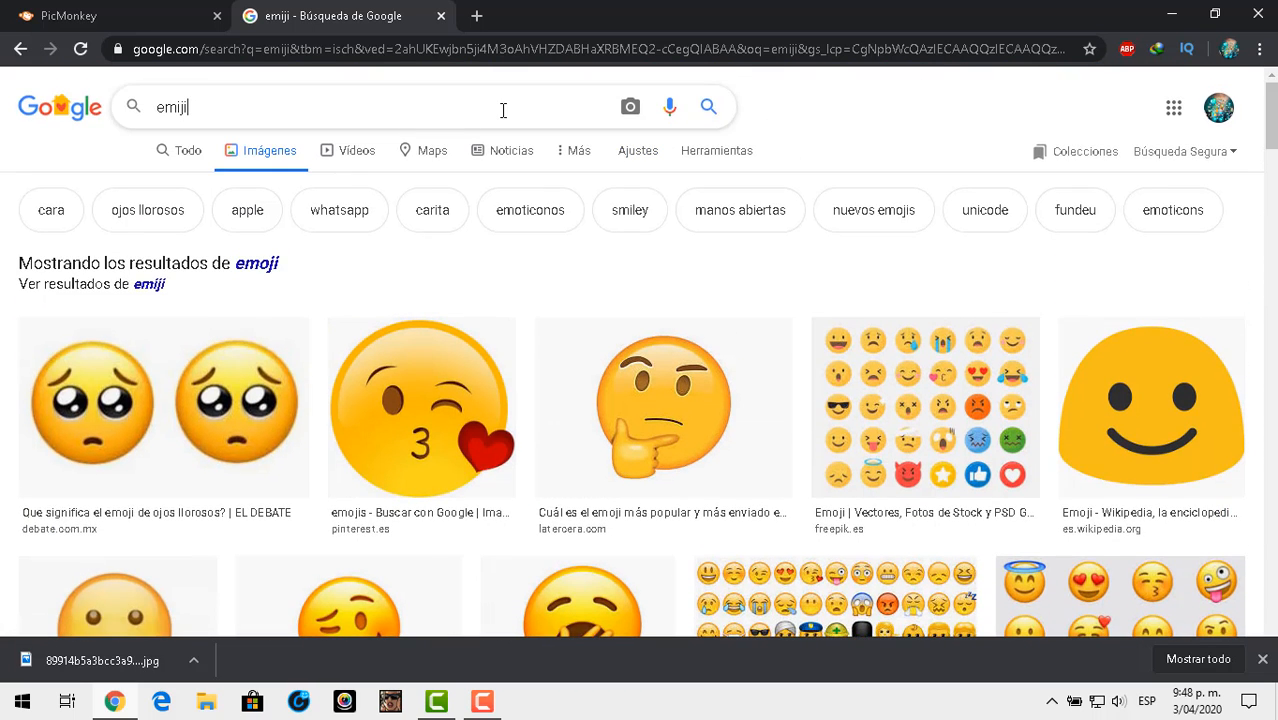
{"action": "type", "text": "so"}
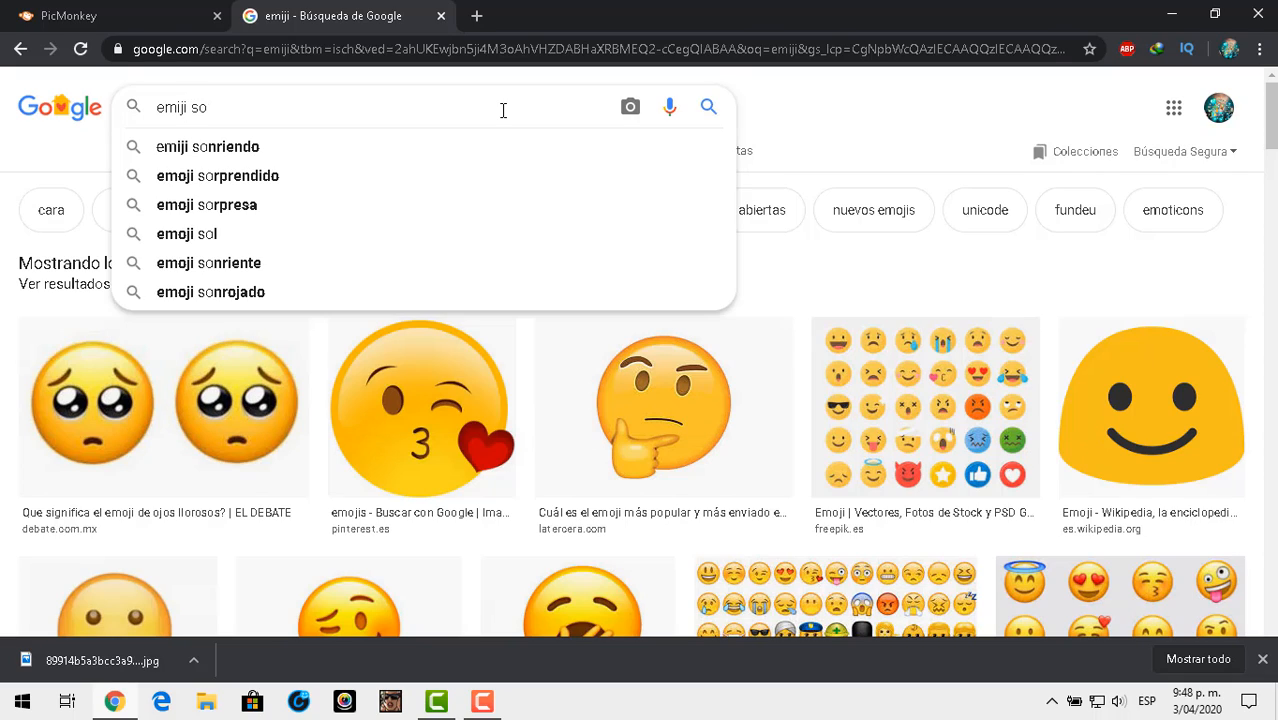
{"action": "type", "text": "r"}
{"action": "left_click", "coordinate": [299, 154]}
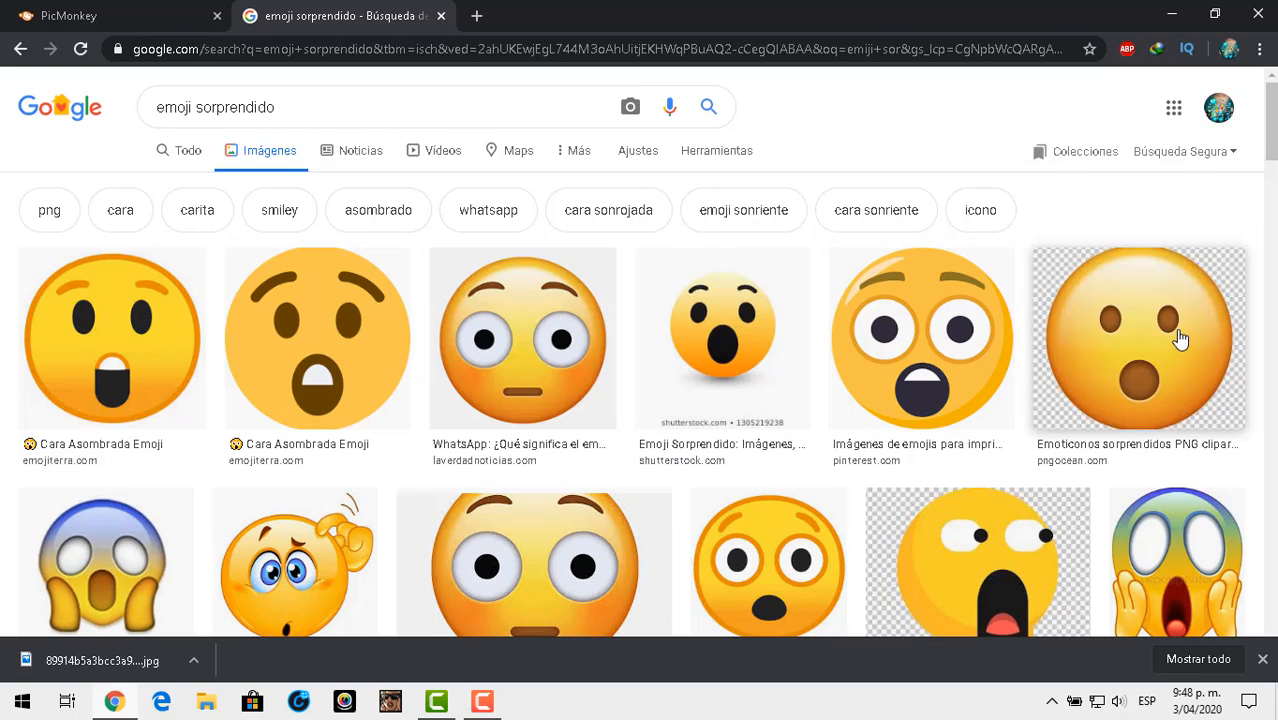
- Filter the "emoji sorprendido" image results to show only transparent images
{"action": "scroll", "coordinate": [1175, 343], "scroll_direction": "down", "scroll_amount": 1}
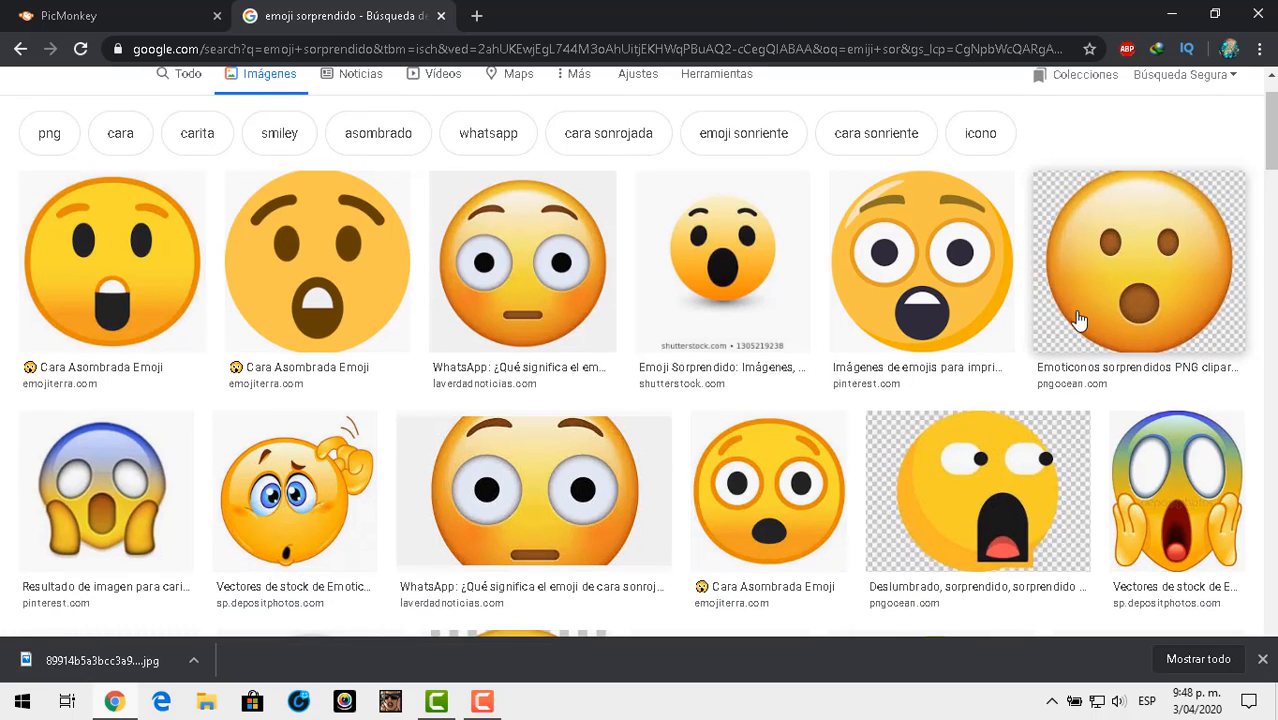
{"action": "scroll", "coordinate": [700, 160], "scroll_direction": "up", "scroll_amount": 1}
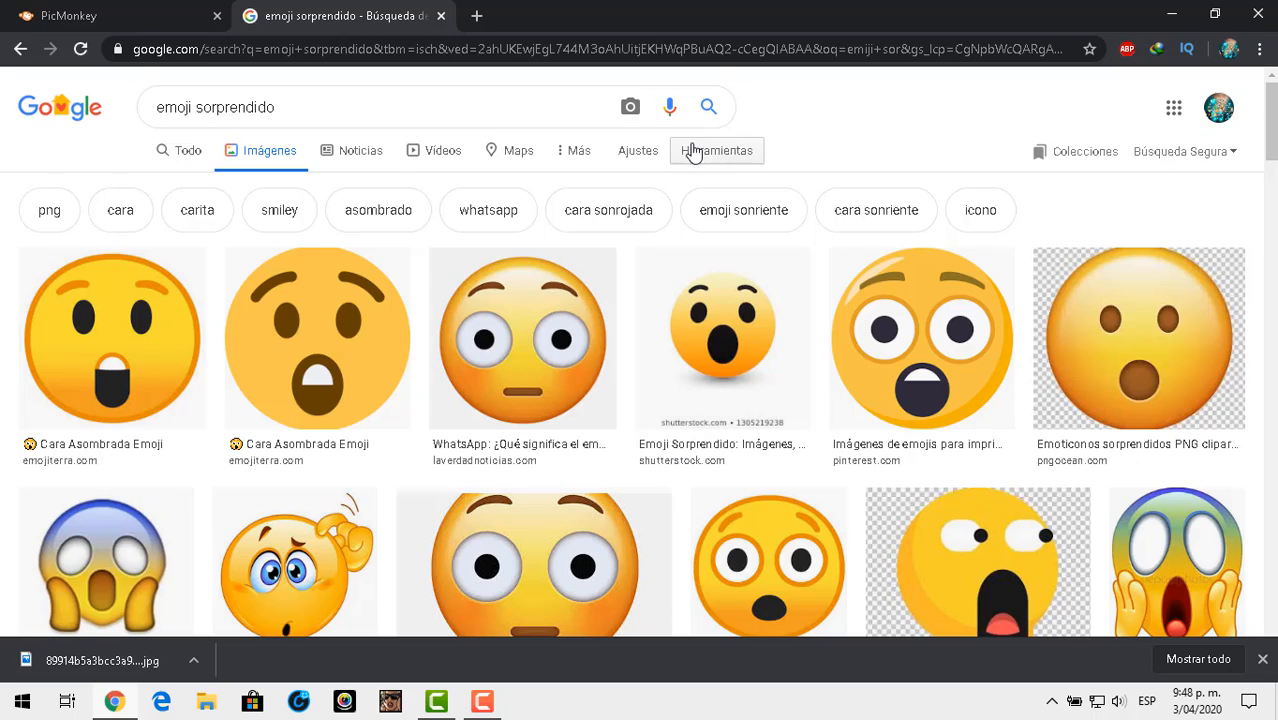
{"action": "left_click", "coordinate": [700, 155]}
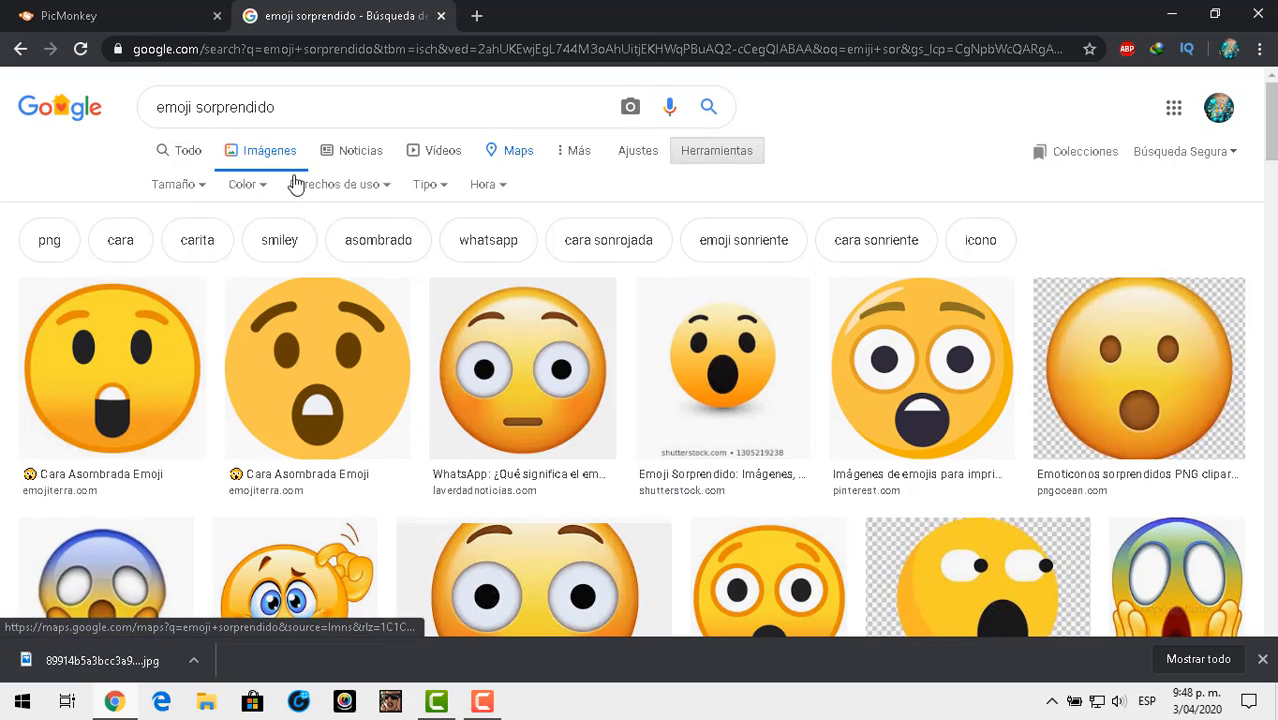
{"action": "left_click", "coordinate": [262, 190]}
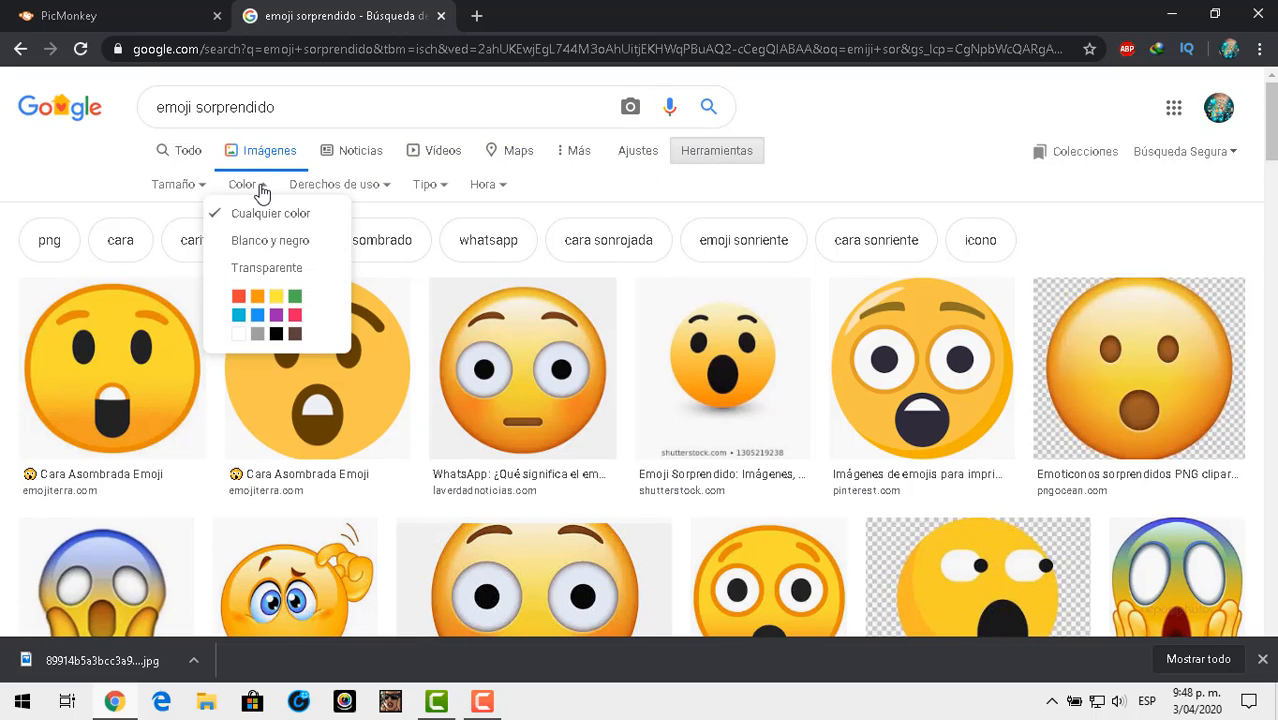
{"action": "left_click", "coordinate": [258, 270]}
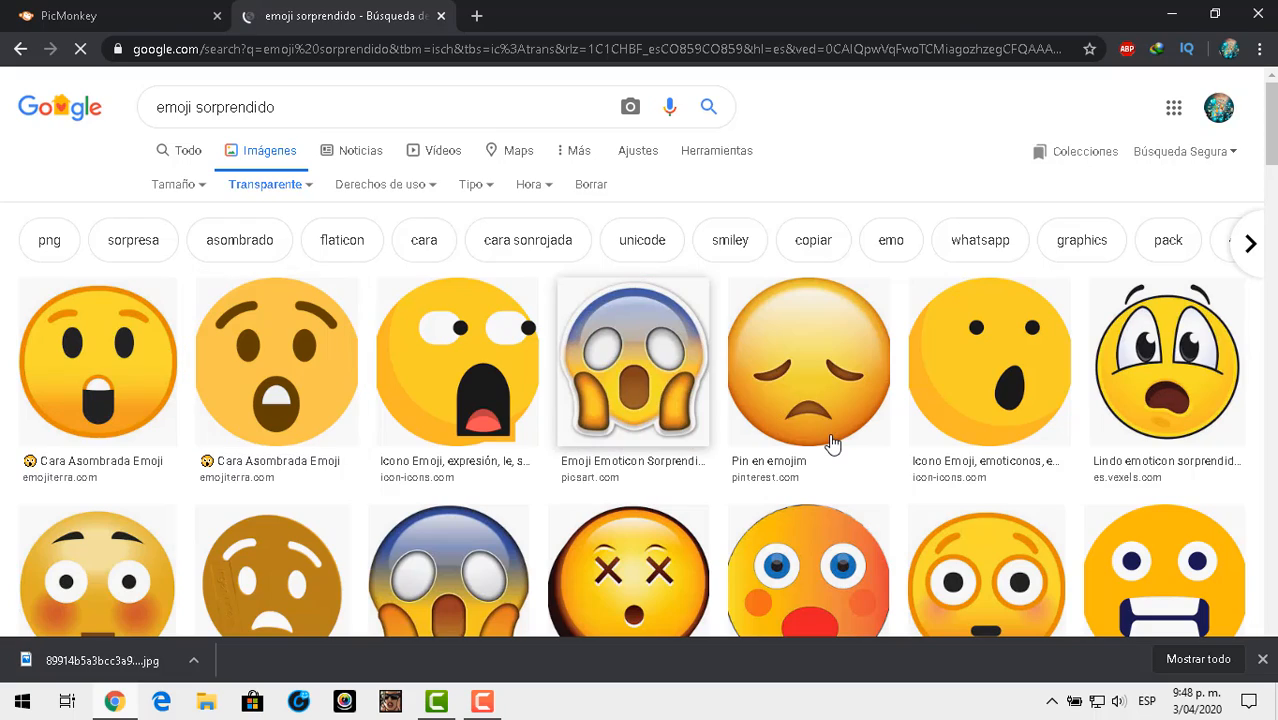
- Save the Pinterest emoji with the blue forehead and hands on its cheeks as a PNG file
{"action": "scroll", "coordinate": [1274, 162], "scroll_direction": "down", "scroll_amount": 1}
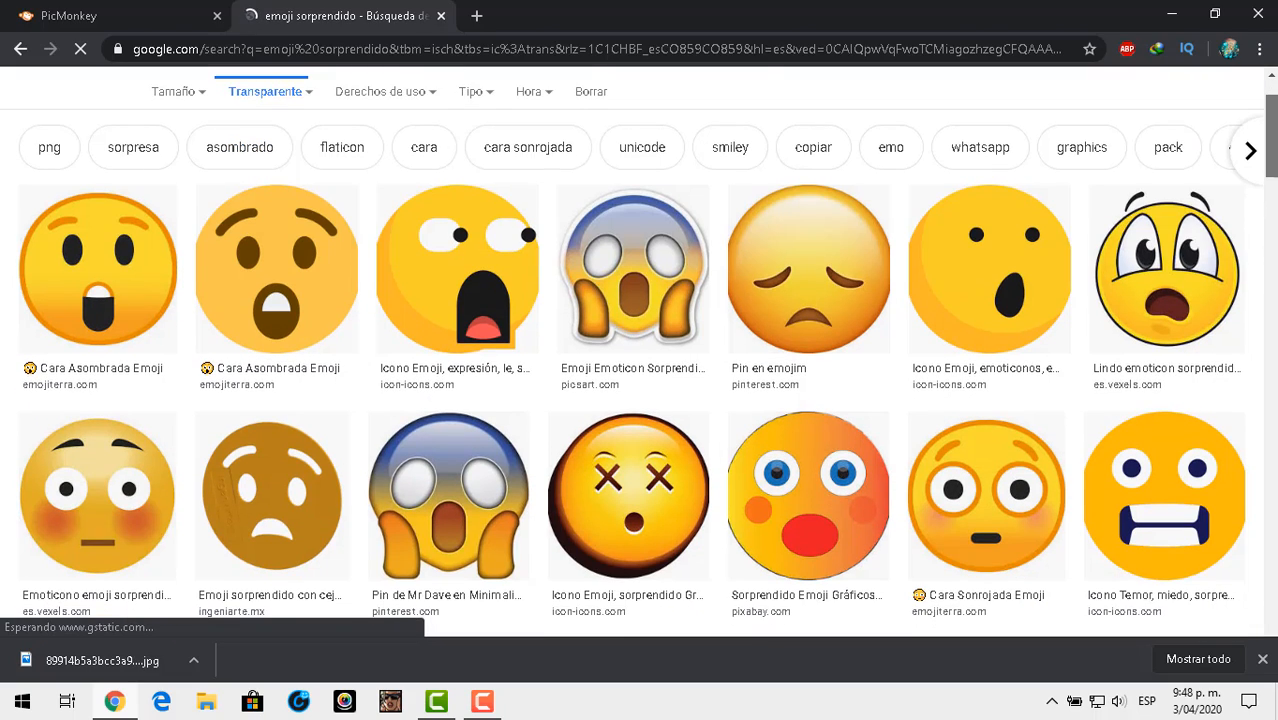
{"action": "left_click", "coordinate": [449, 497]}
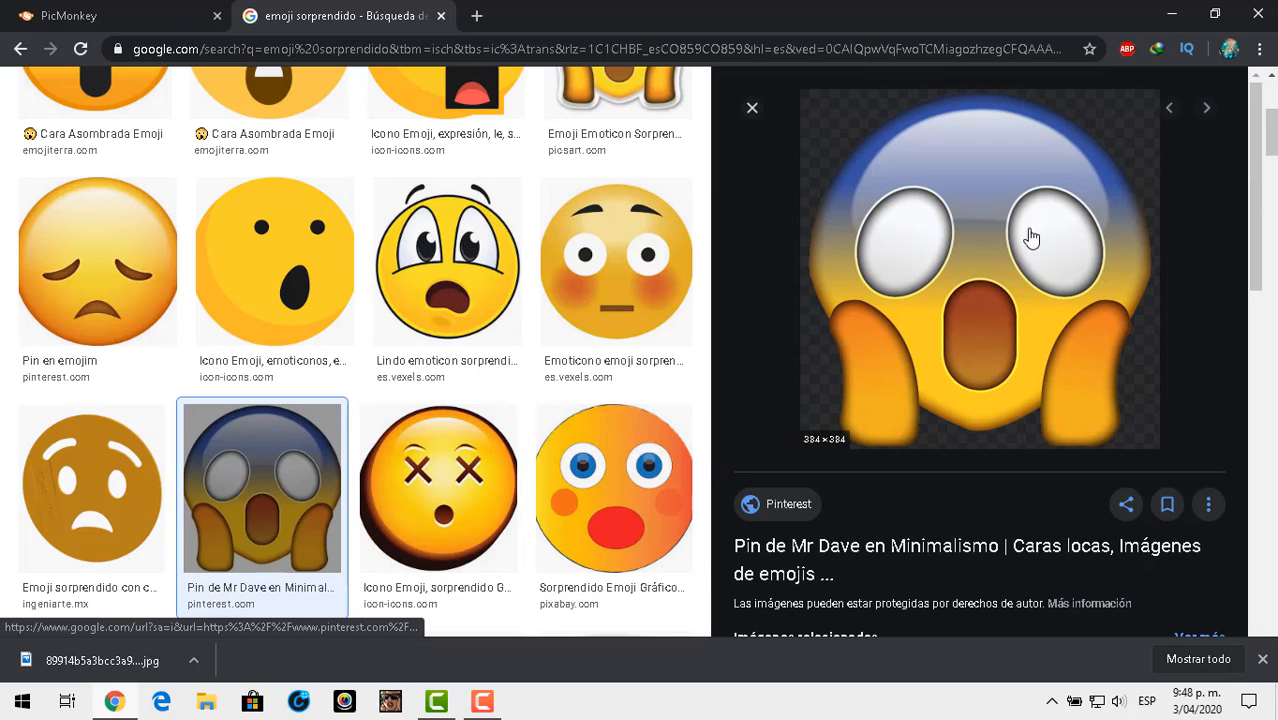
{"action": "right_click", "coordinate": [1018, 217]}
{"action": "left_click", "coordinate": [946, 369]}
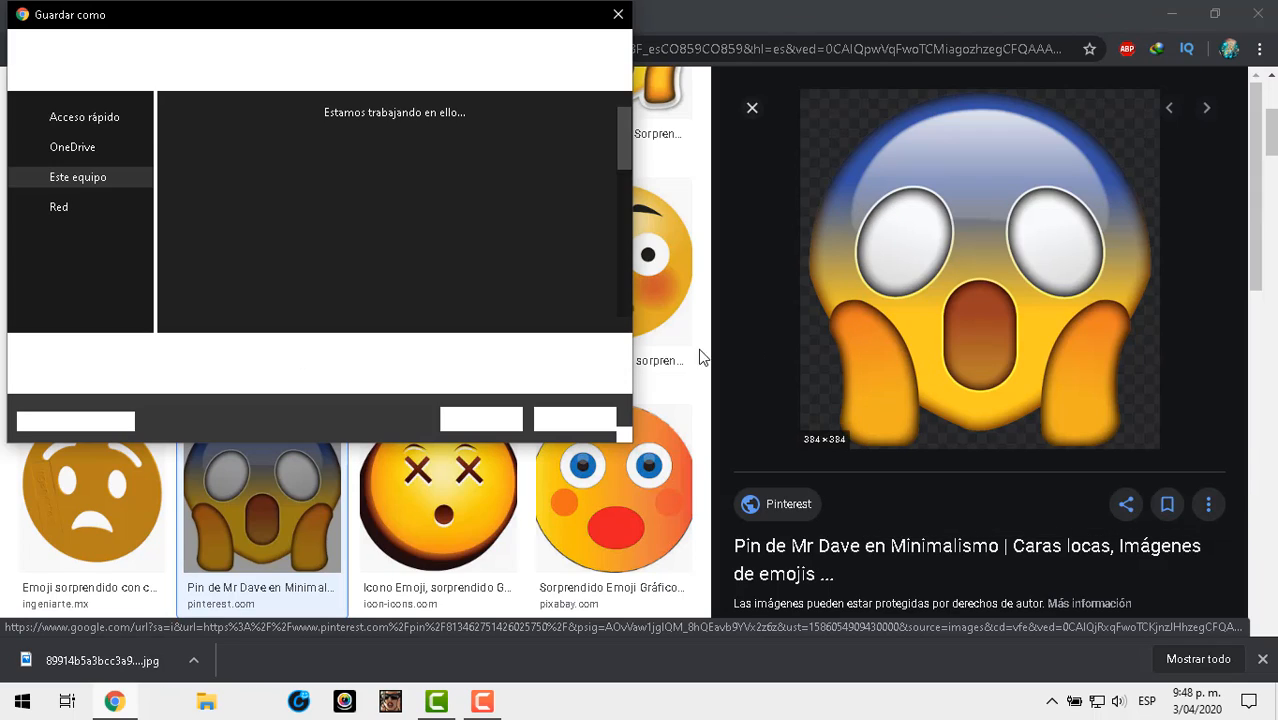
{"action": "left_click", "coordinate": [484, 420]}
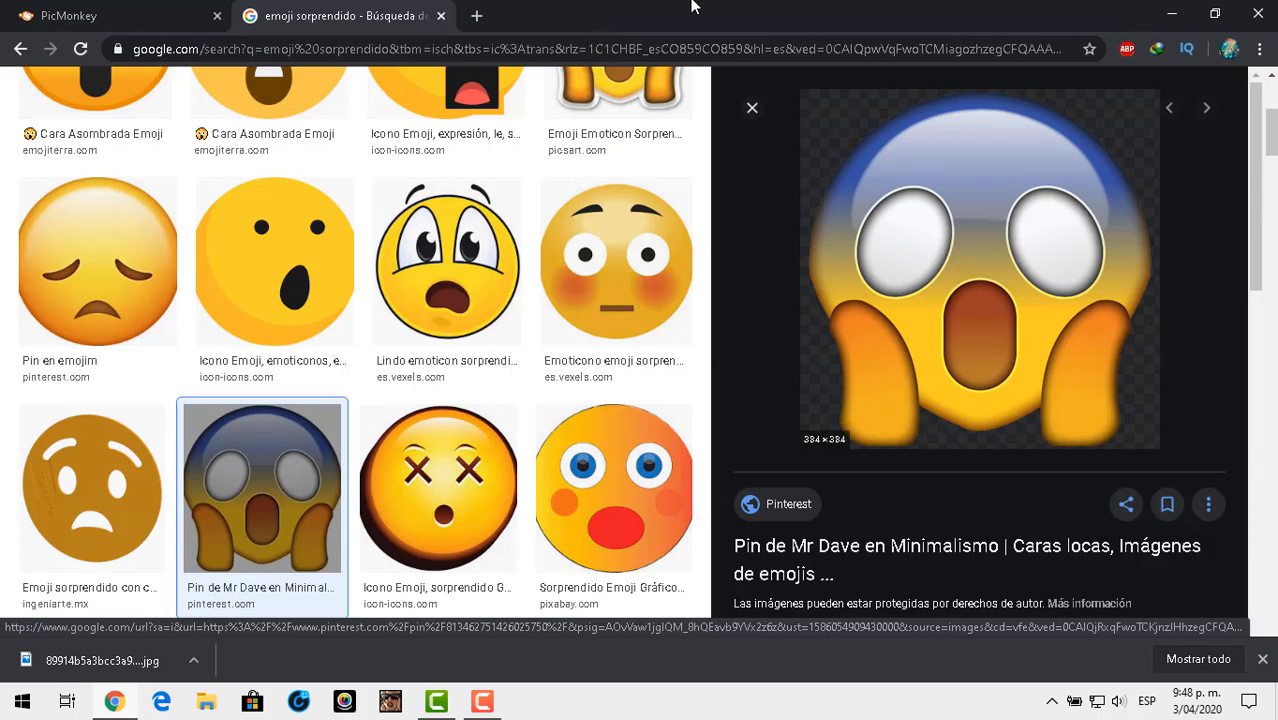
- Switch to PicMonkey and create a new image in the Unsorted folder from the blurred teal background JPEG in Imágenes
{"action": "left_click", "coordinate": [140, 5]}
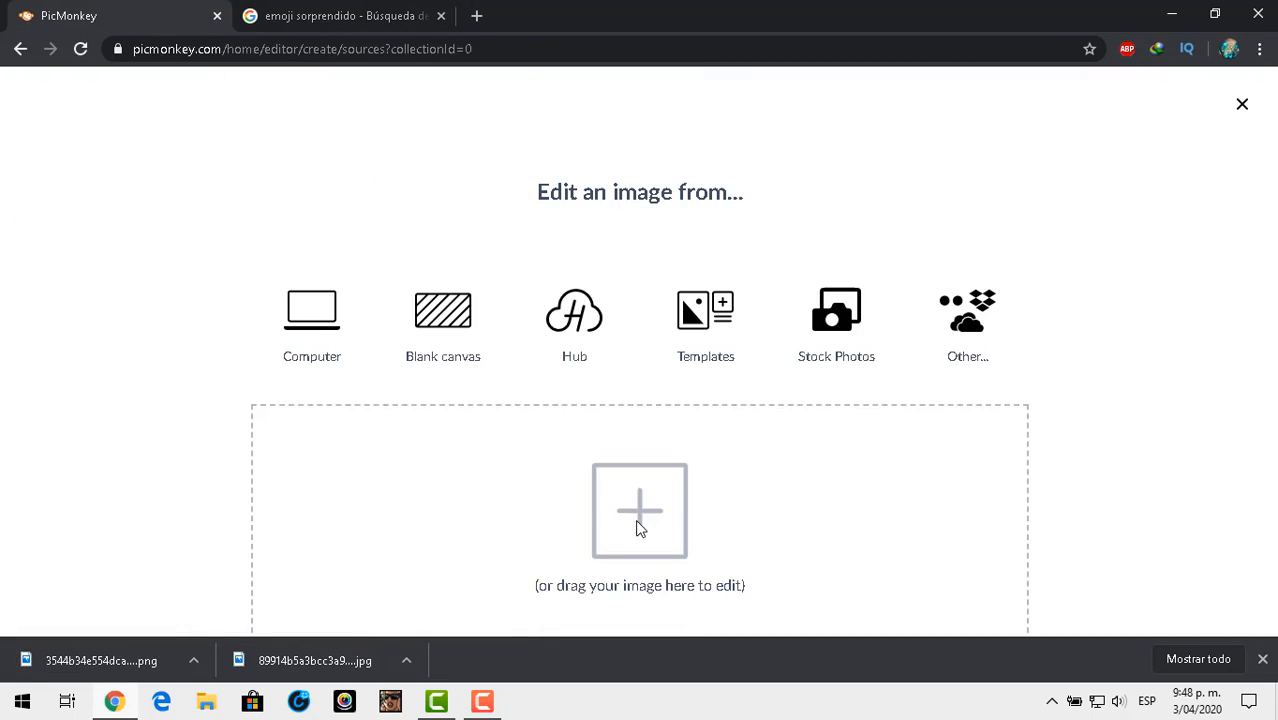
{"action": "left_click", "coordinate": [640, 528]}
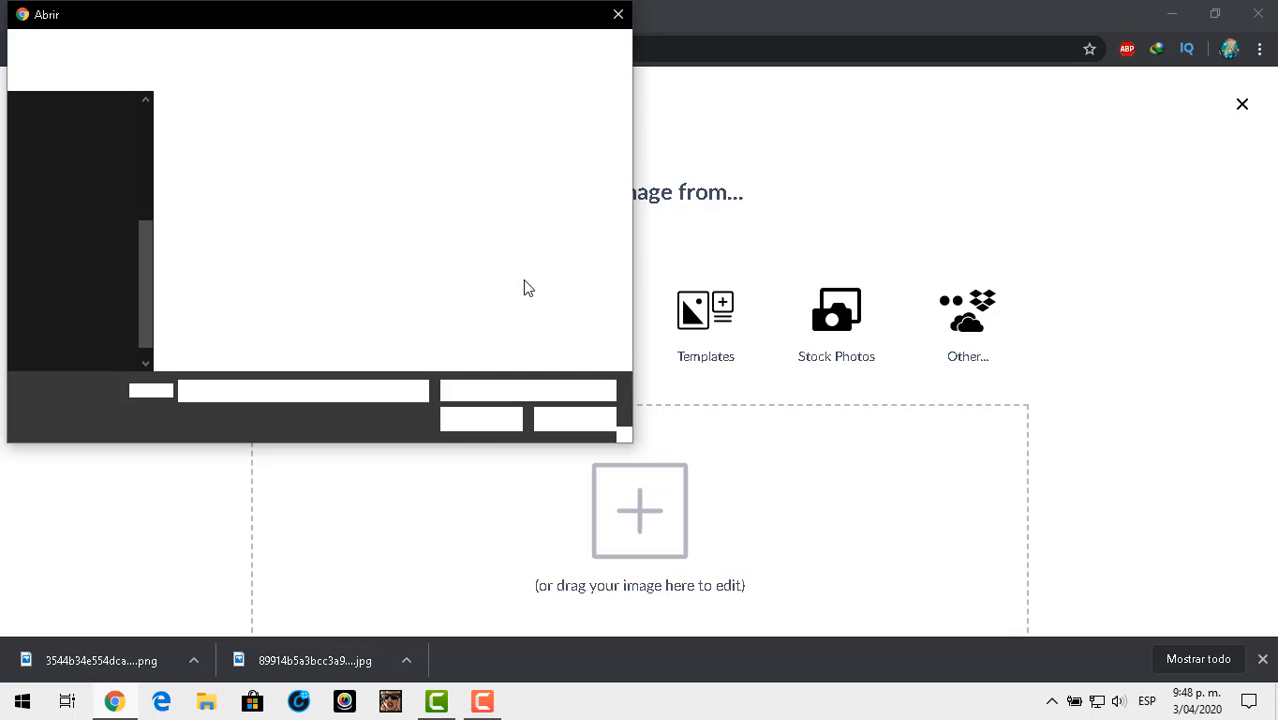
{"action": "left_click", "coordinate": [84, 199]}
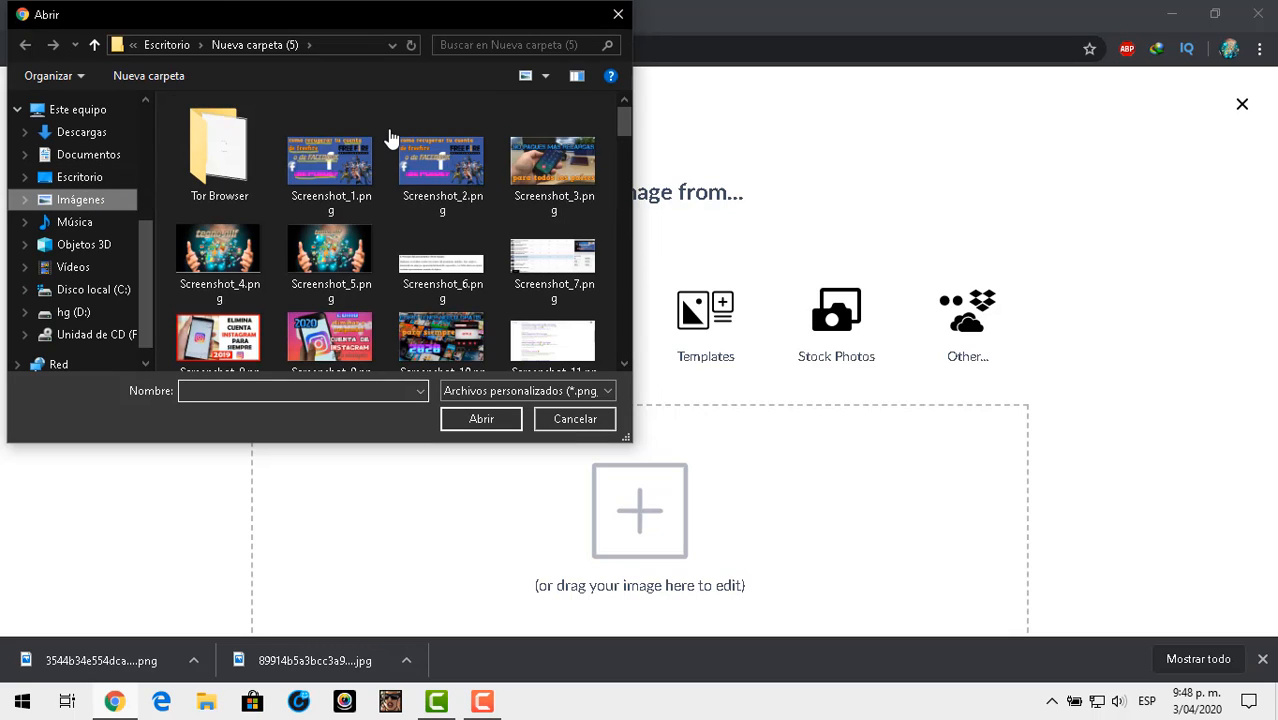
{"action": "left_click_drag", "start_coordinate": [620, 119], "coordinate": [621, 180]}
{"action": "double_click", "coordinate": [590, 140]}
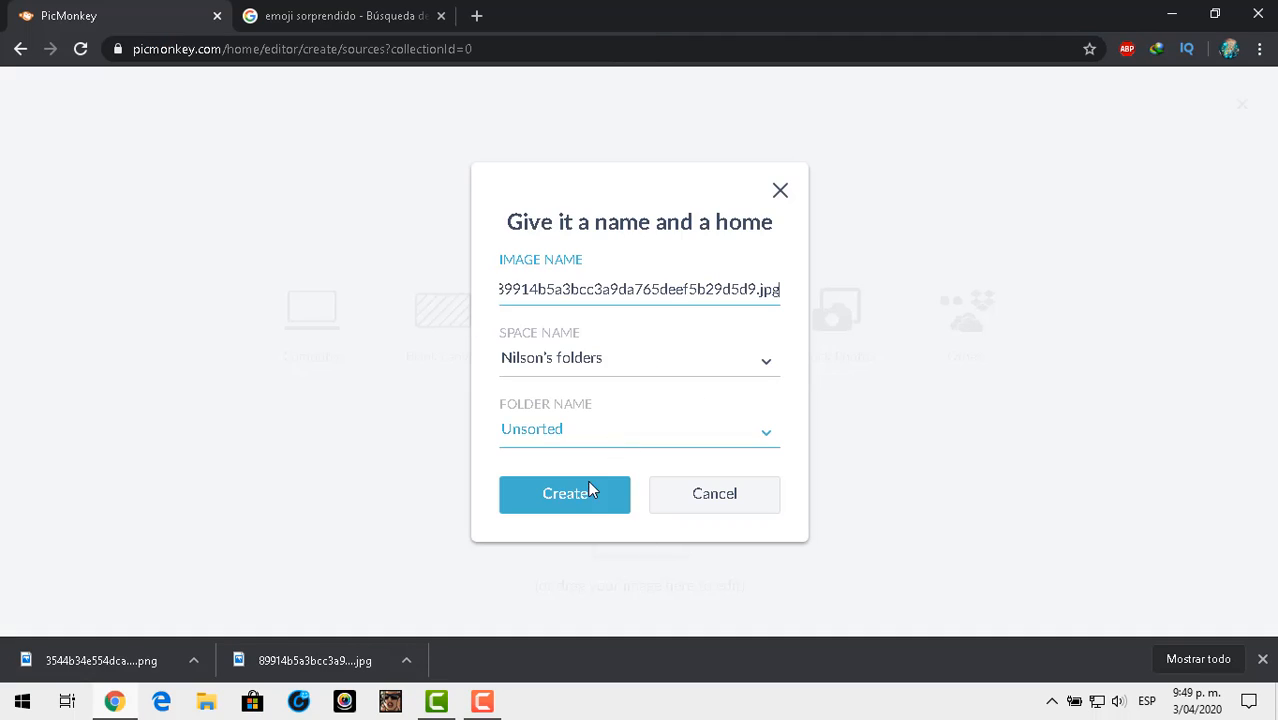
{"action": "left_click", "coordinate": [575, 508]}
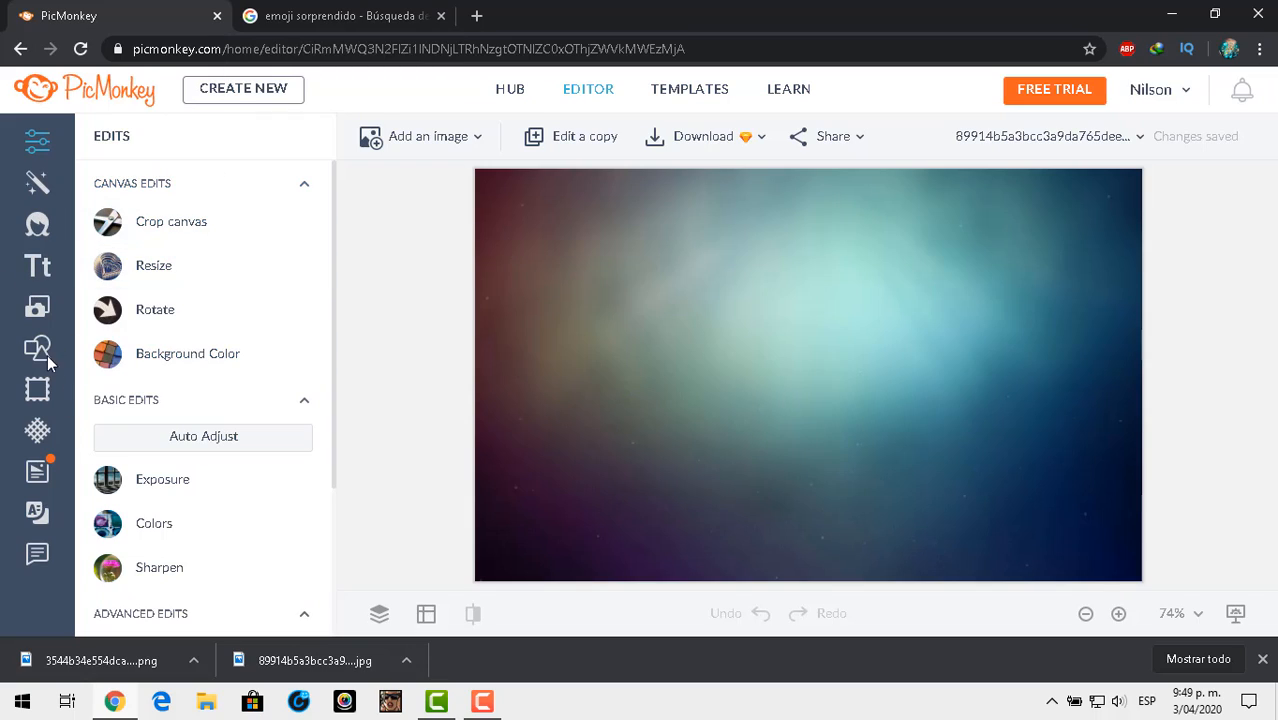
- Open the bookmarked Cool Text site "Generador de Logos y Gráficos" in a new tab
{"action": "left_click", "coordinate": [478, 15]}
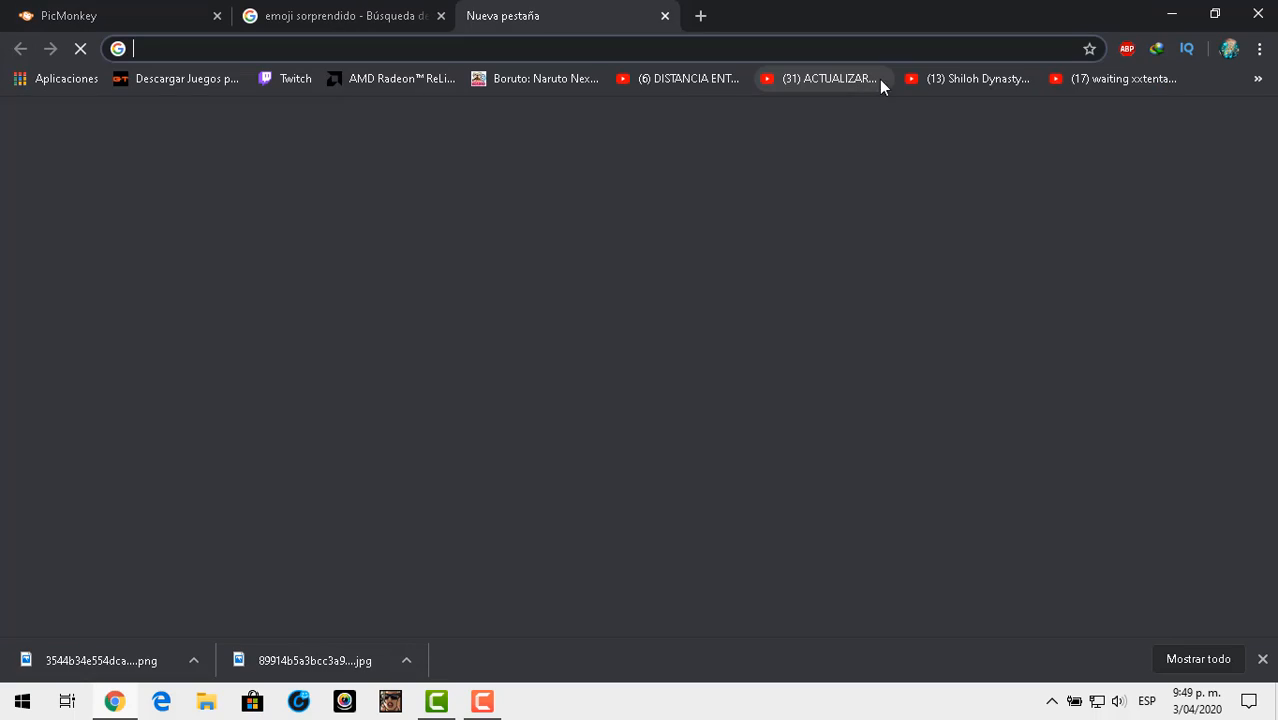
{"action": "left_click", "coordinate": [1259, 78]}
{"action": "scroll", "coordinate": [1107, 145], "scroll_direction": "down", "scroll_amount": 5}
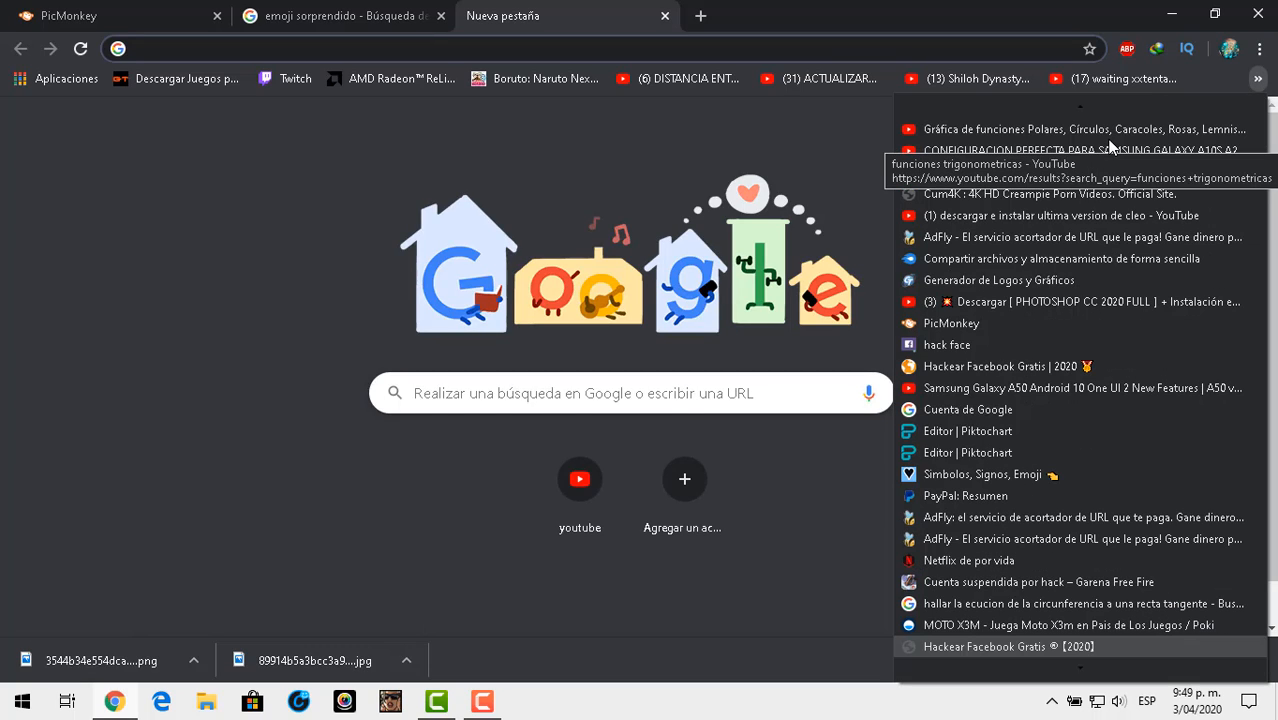
{"action": "left_click", "coordinate": [987, 280]}
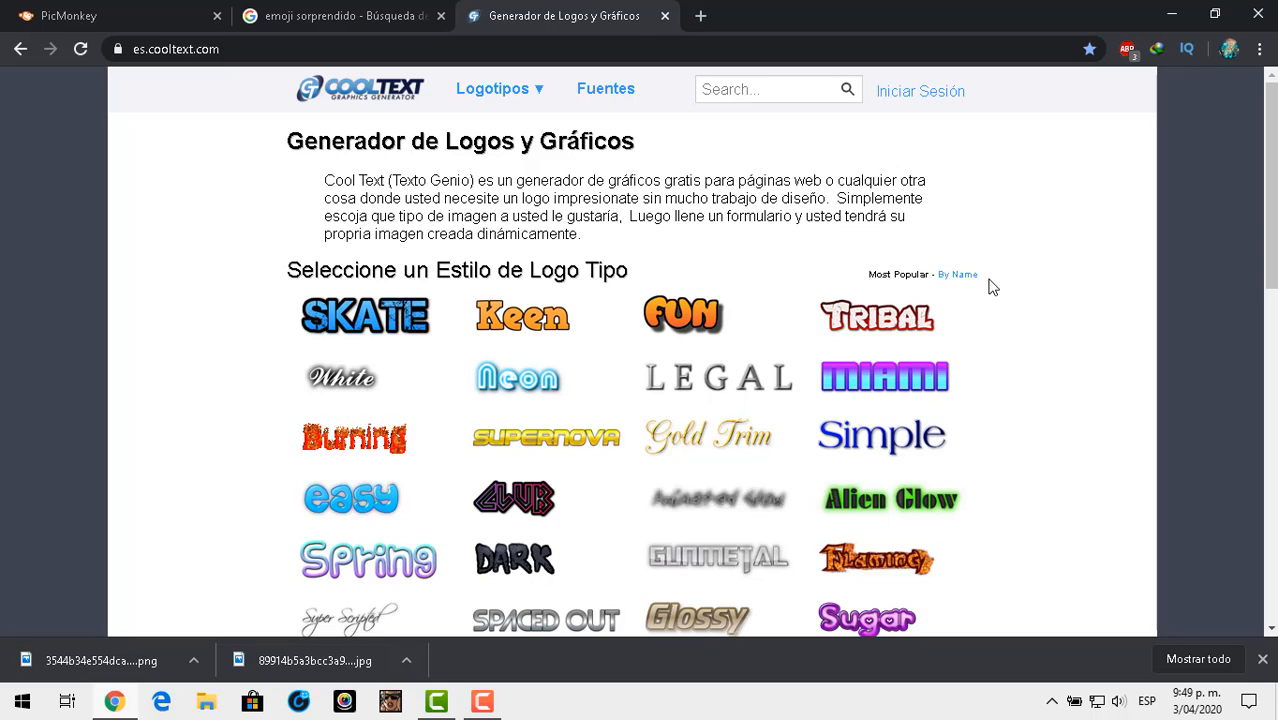
{"action": "left_click", "coordinate": [545, 327]}
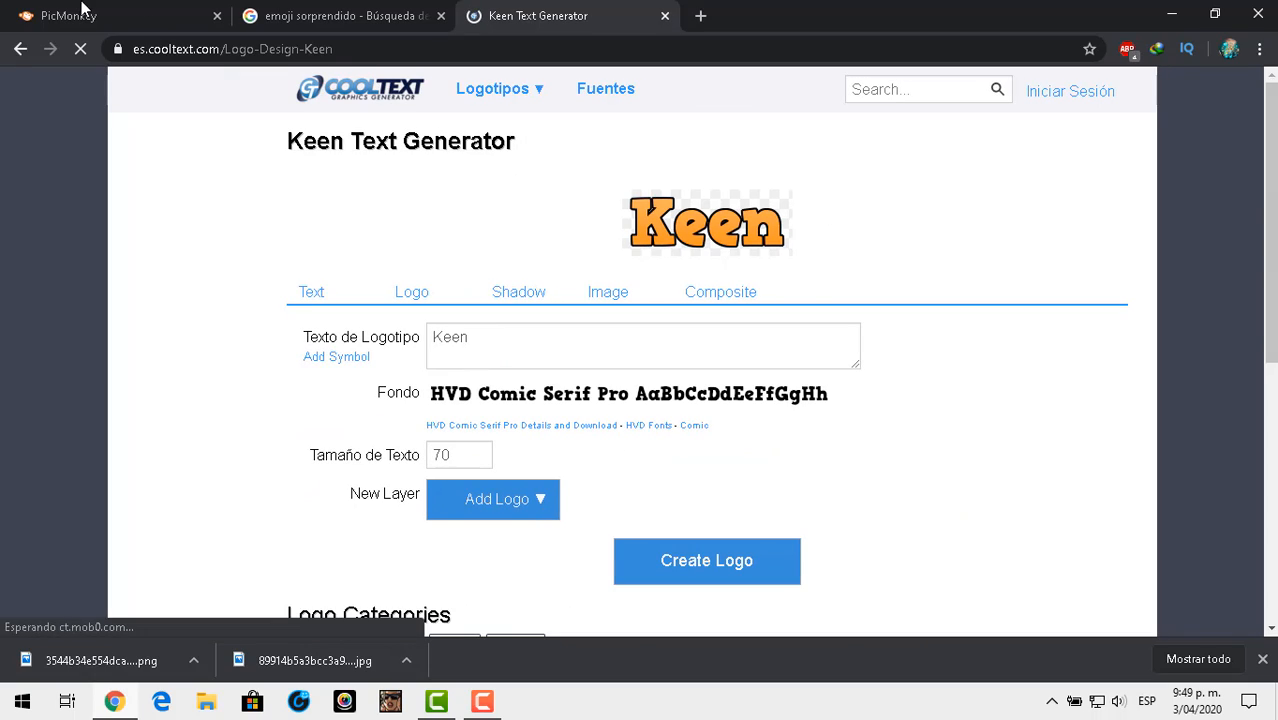
{"action": "left_click", "coordinate": [280, 10]}
{"action": "left_click", "coordinate": [164, 10]}
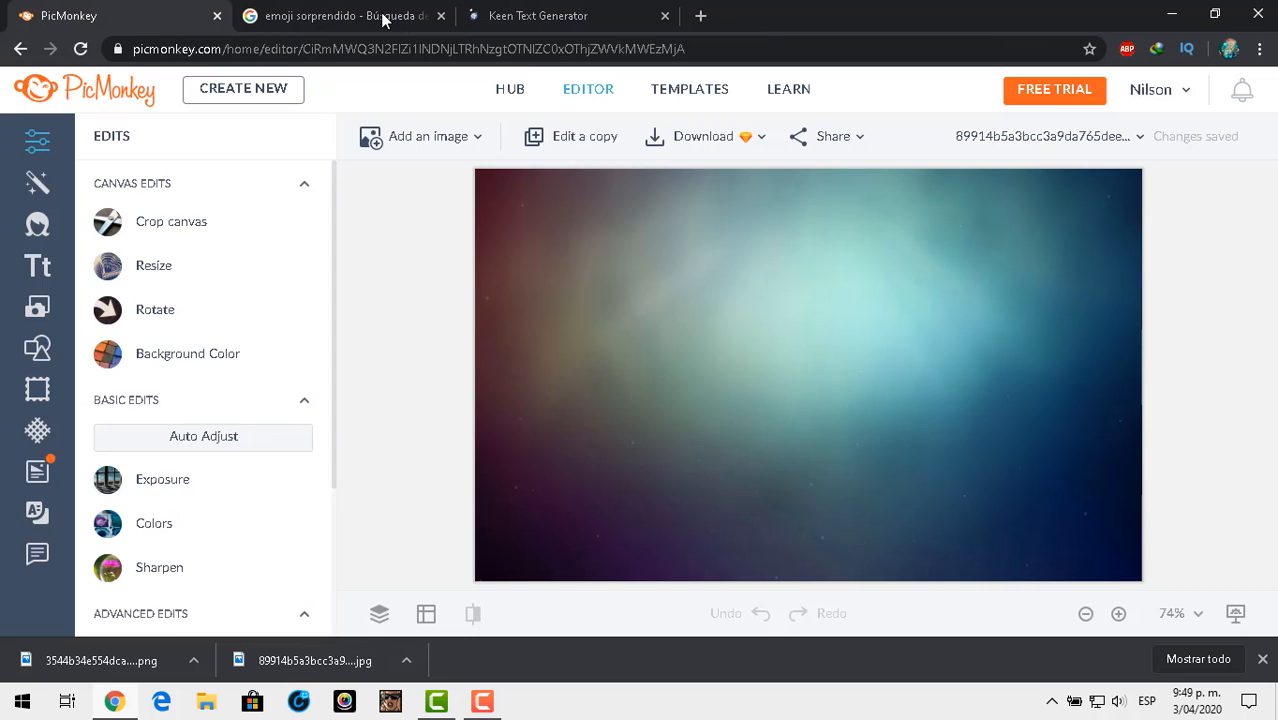
{"action": "left_click", "coordinate": [565, 10]}
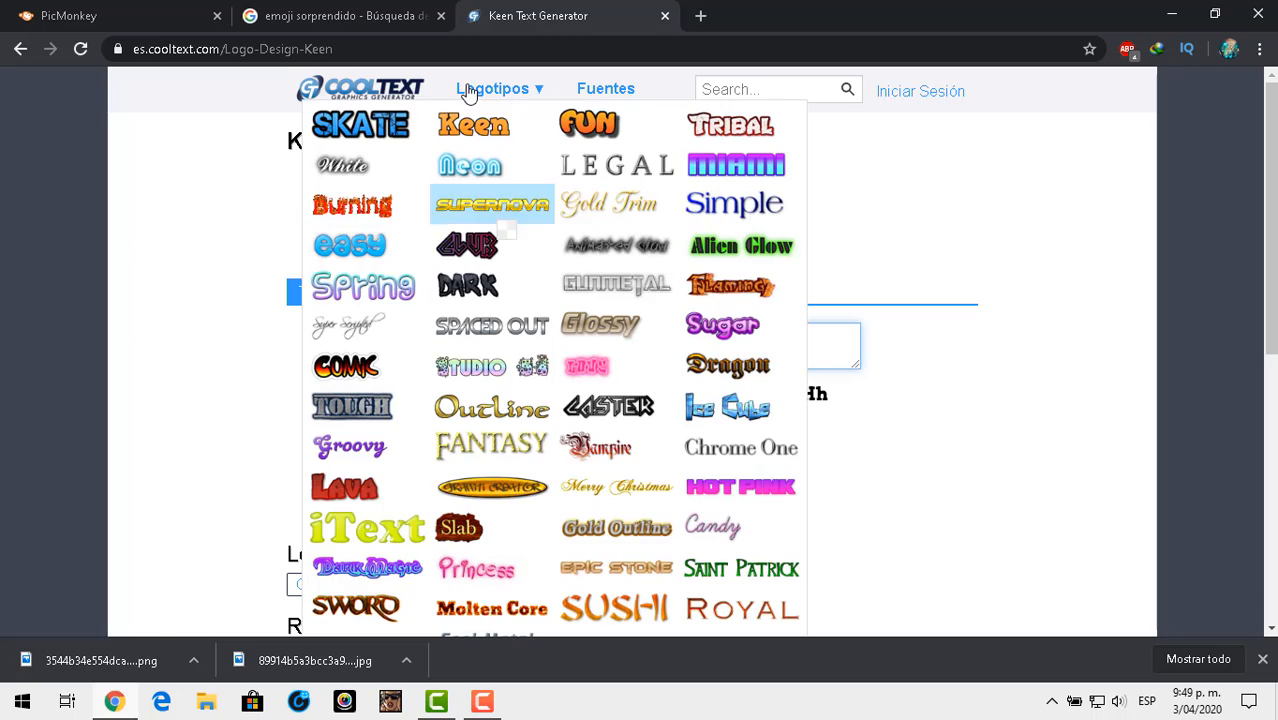
- Choose the Skate logo style and set its text to "como crear miniaturas" with "muy facil" on a second line
{"action": "mouse_move", "coordinate": [492, 88]}
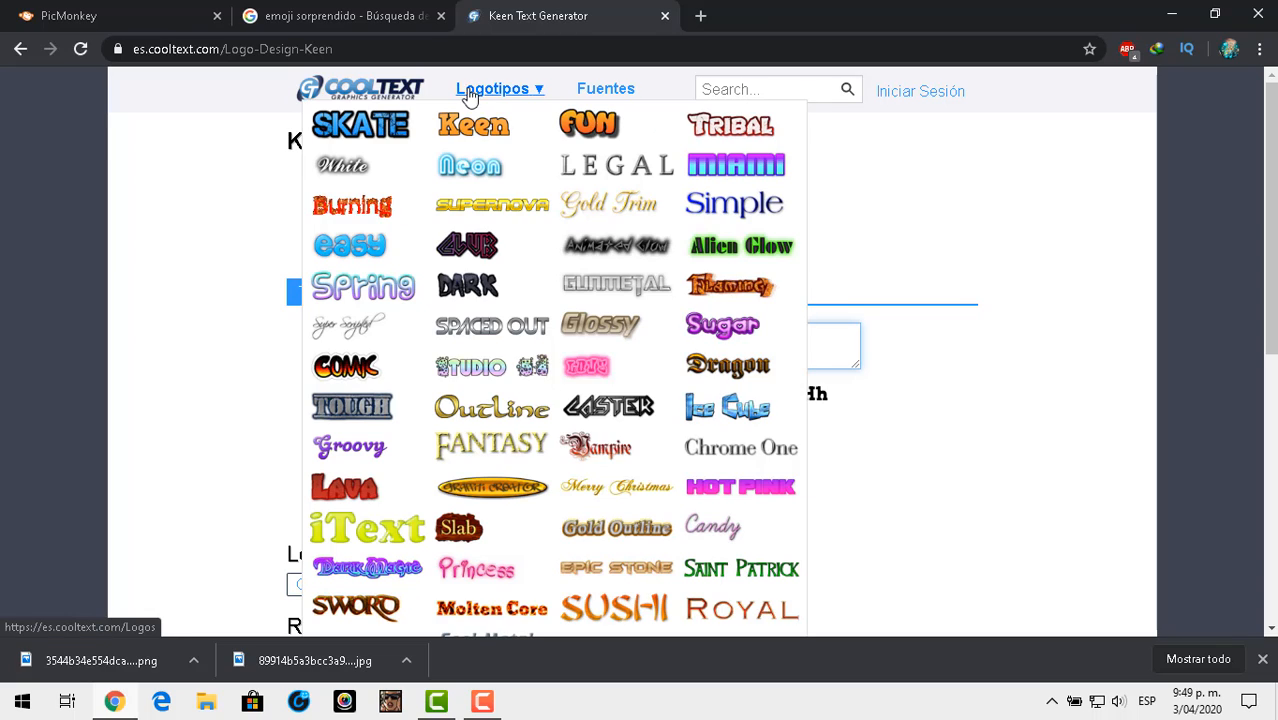
{"action": "left_click", "coordinate": [388, 130]}
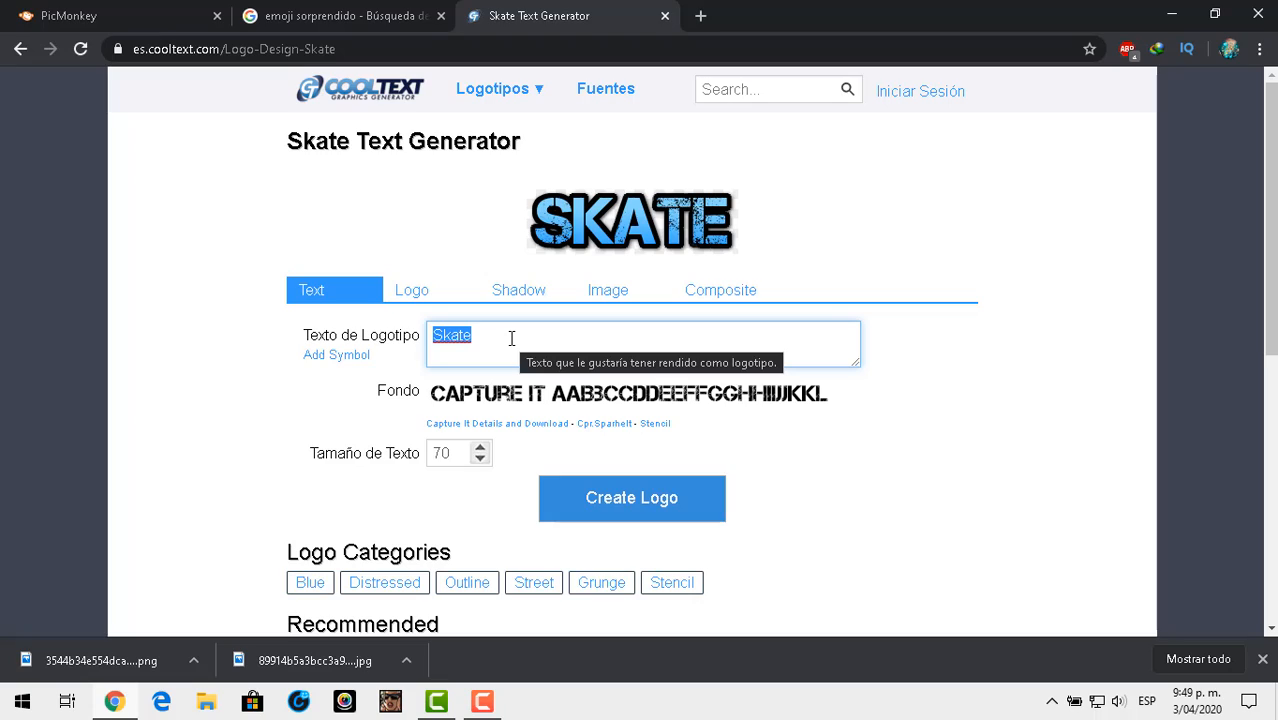
{"action": "type", "text": "c"}
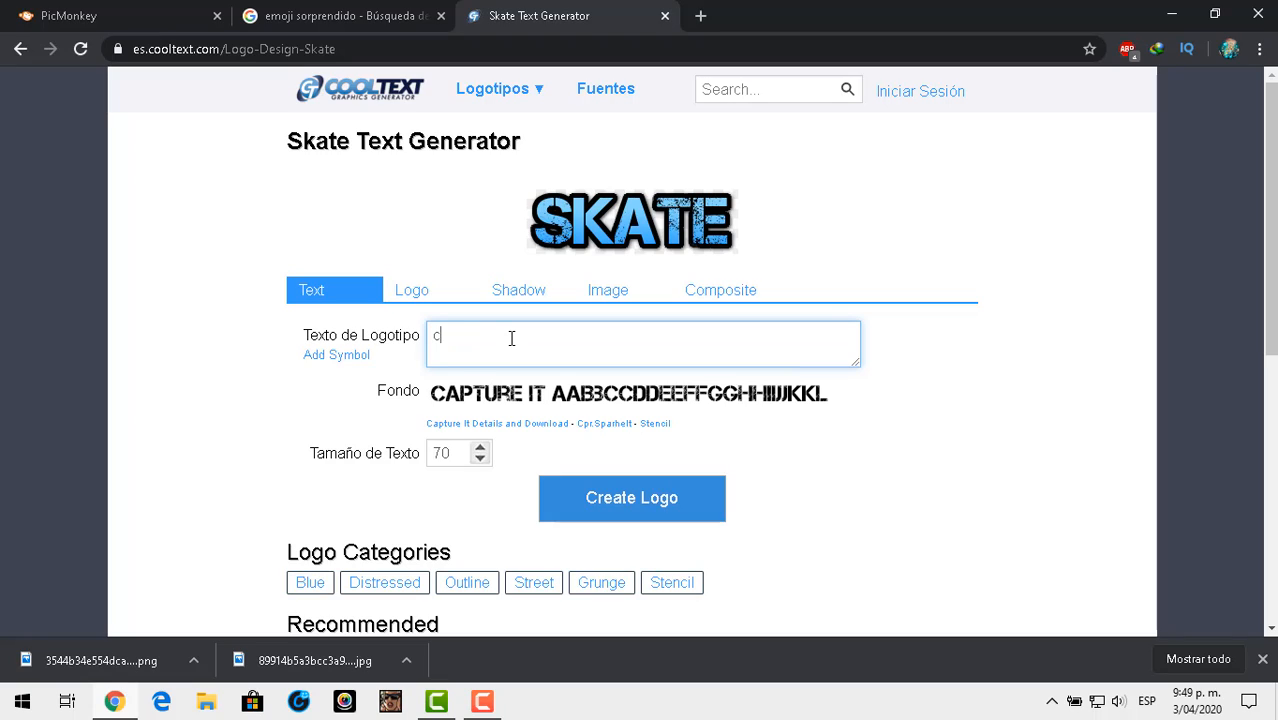
{"action": "type", "text": "omo crear min"}
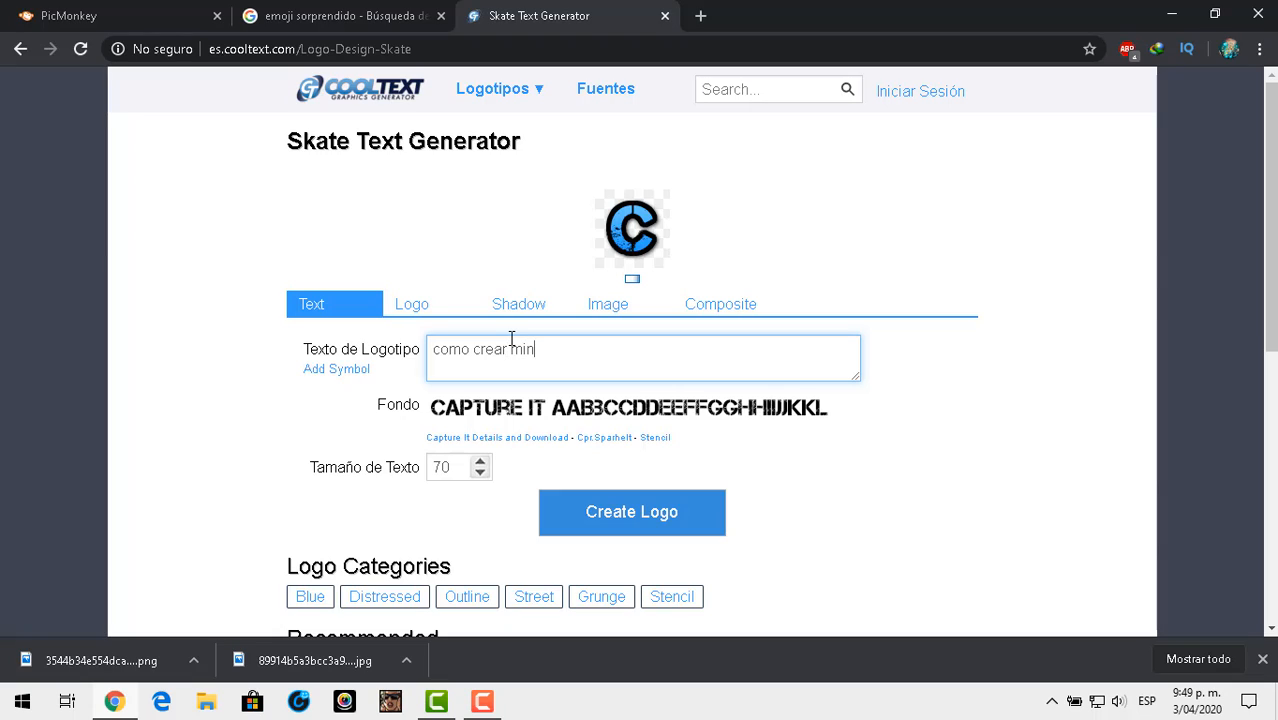
{"action": "type", "text": "iaturas"}
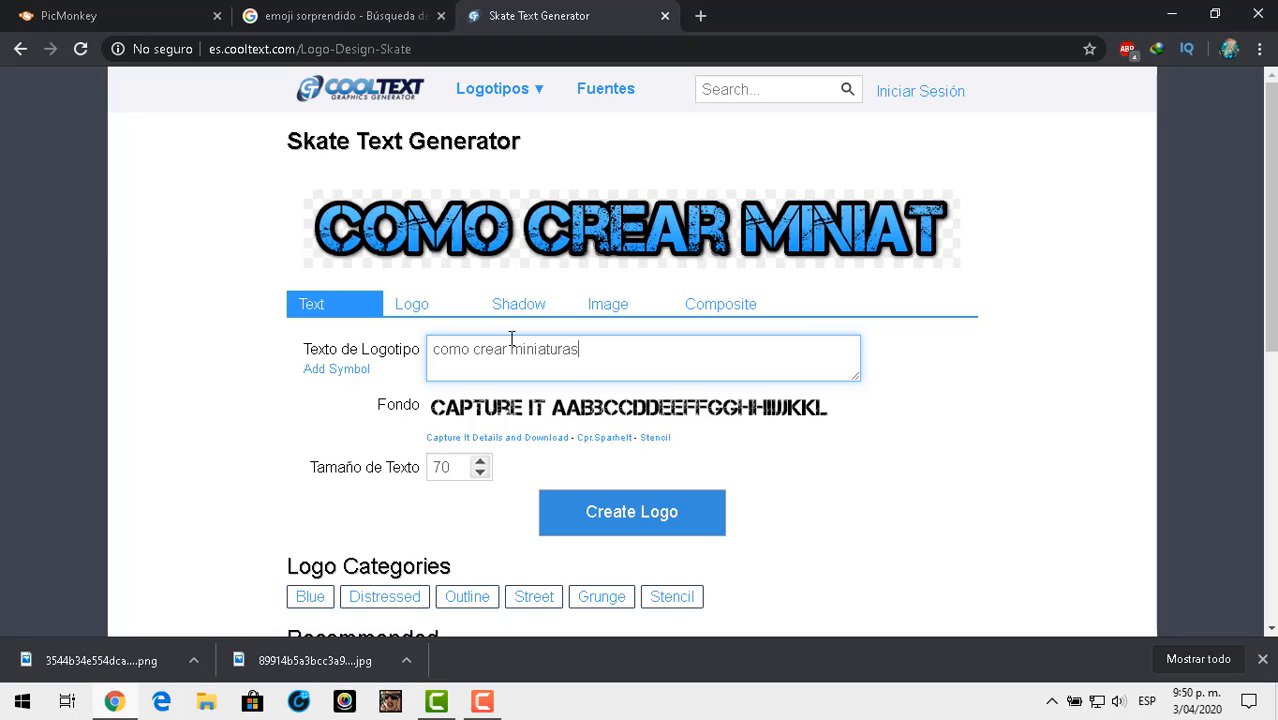
{"action": "type", "text": " muy"}
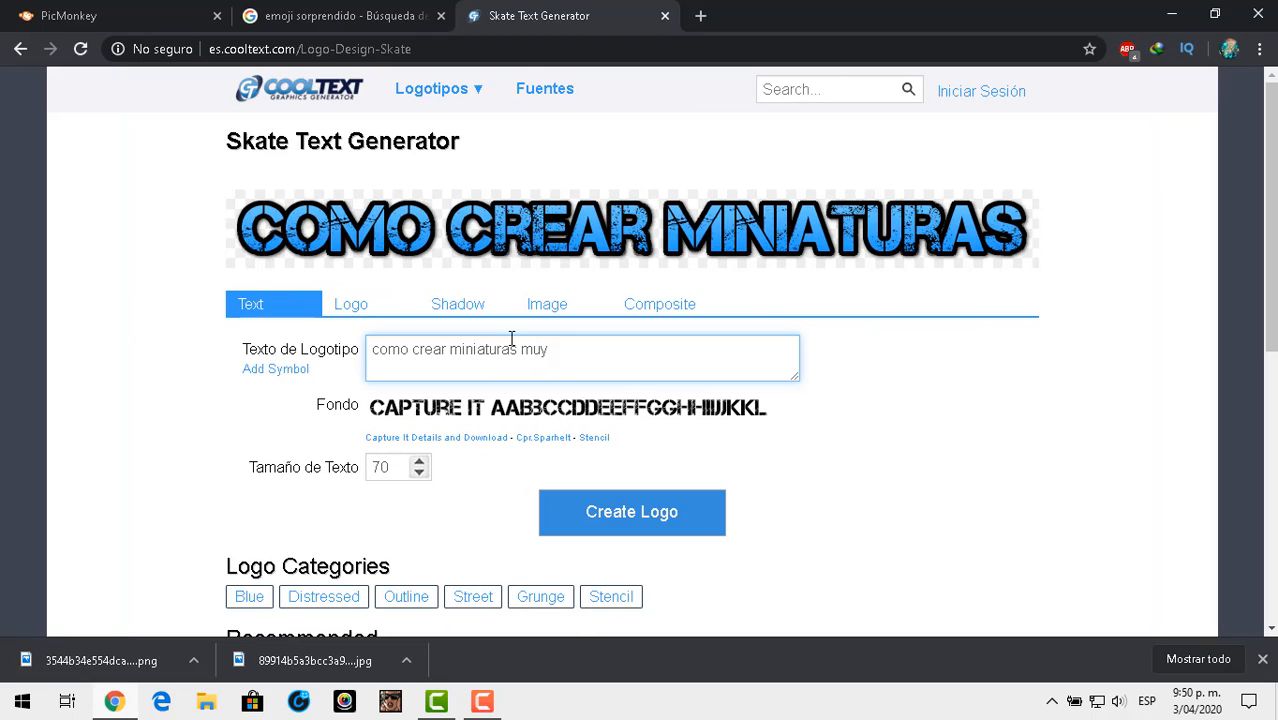
{"action": "key", "text": "BackSpace"}
{"action": "key", "text": "BackSpace"}
{"action": "key", "text": "Return"}
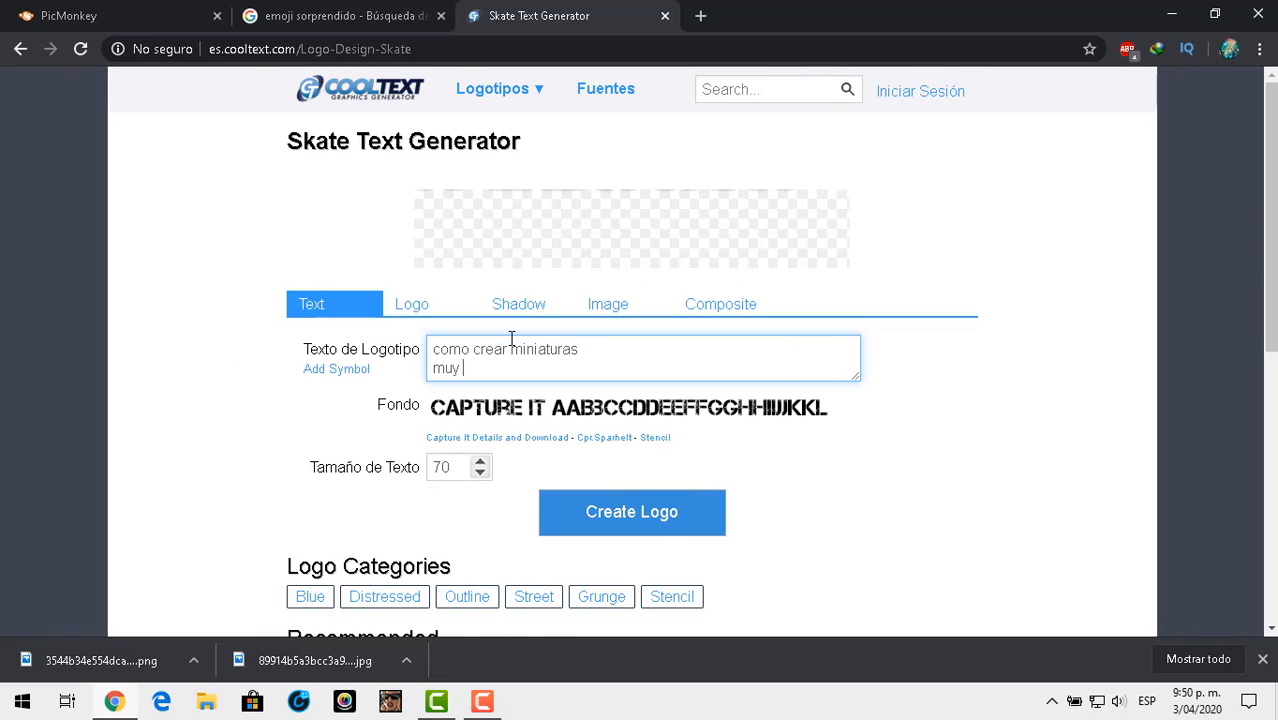
{"action": "type", "text": "muy facil"}
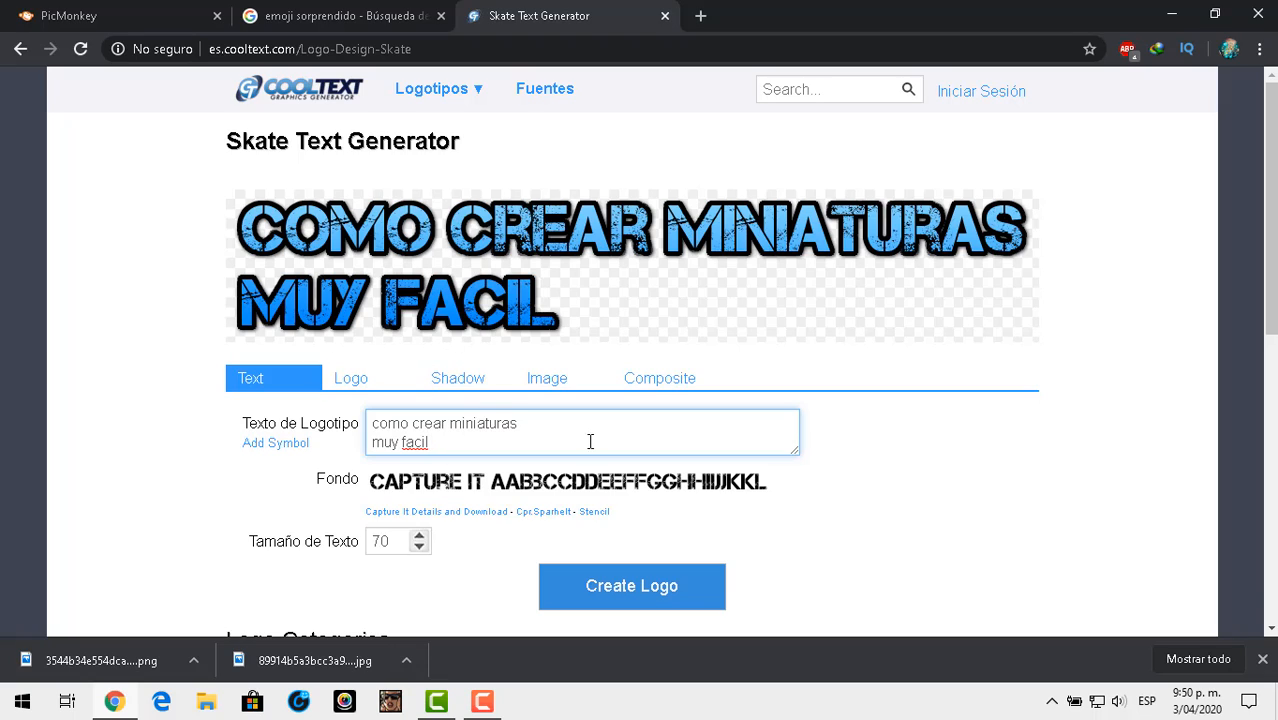
- Generate the Skate-style logo and download it as a PNG image
{"action": "left_click", "coordinate": [620, 600]}
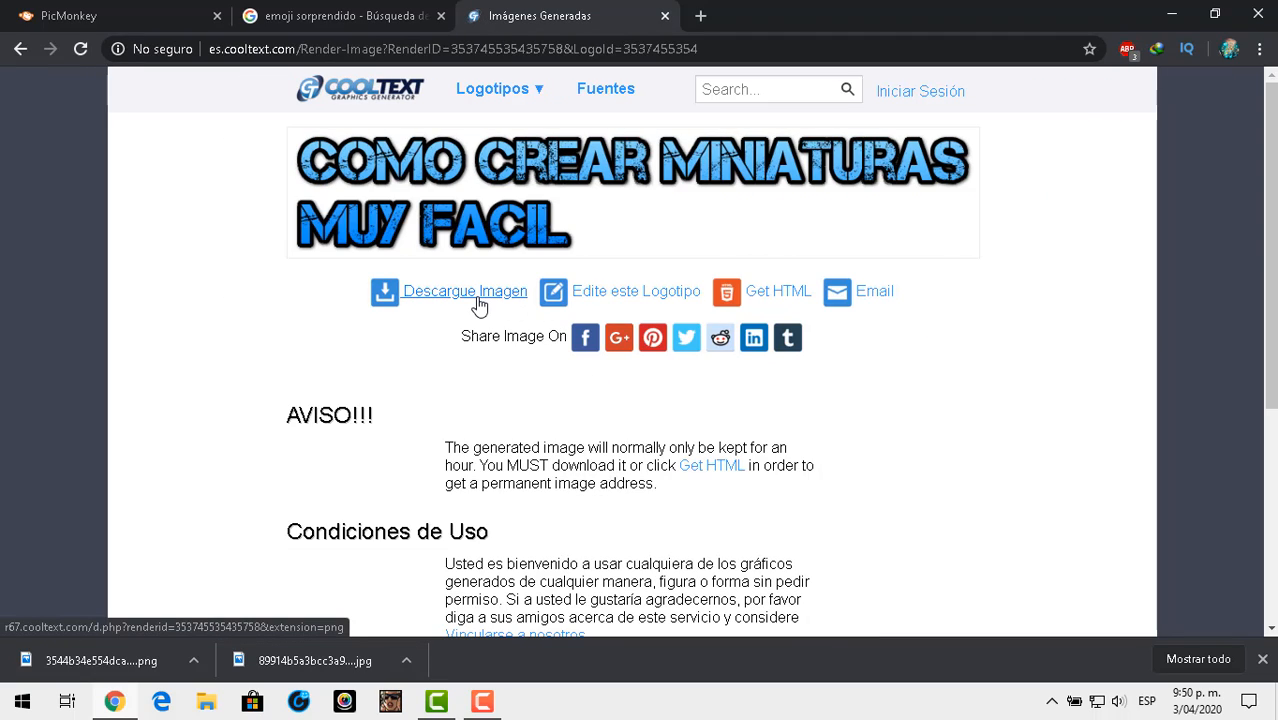
{"action": "left_click", "coordinate": [479, 306]}
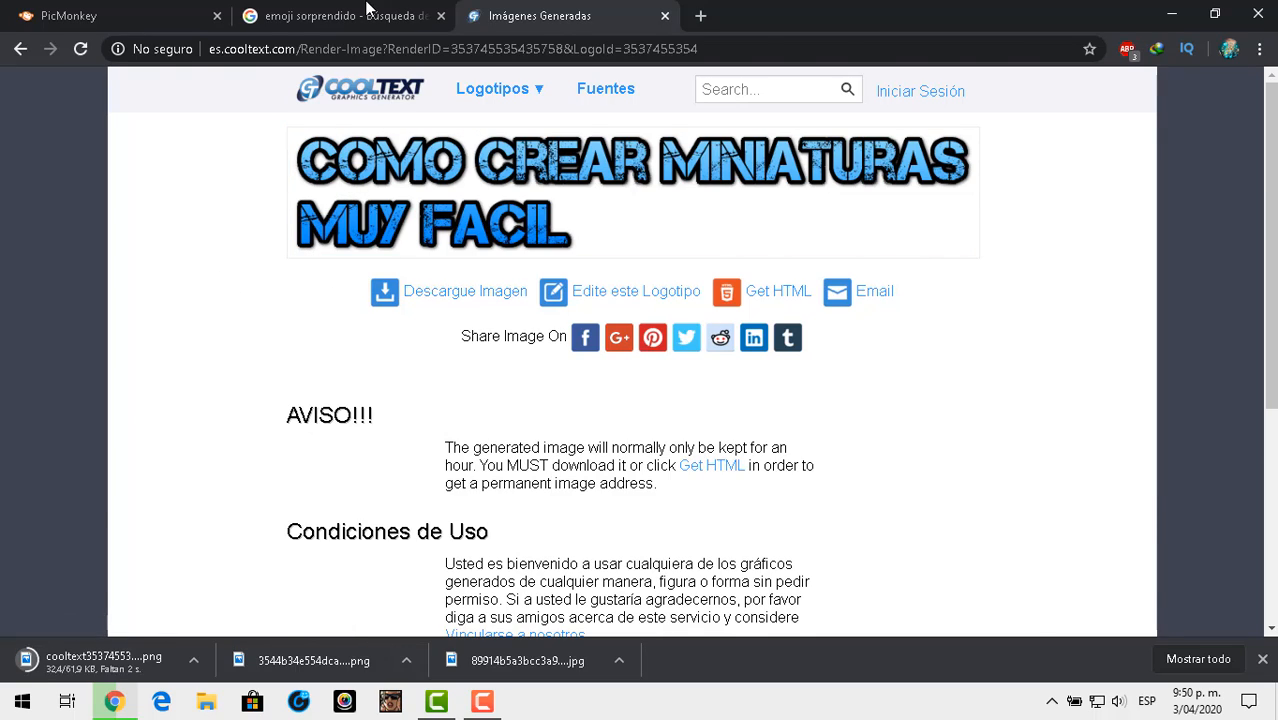
- Switch to PicMonkey, add the "como crear miniaturas muy facil" logo PNG from Descargas, and place it along the canvas's upper edge
{"action": "left_click", "coordinate": [368, 12]}
{"action": "left_click", "coordinate": [112, 12]}
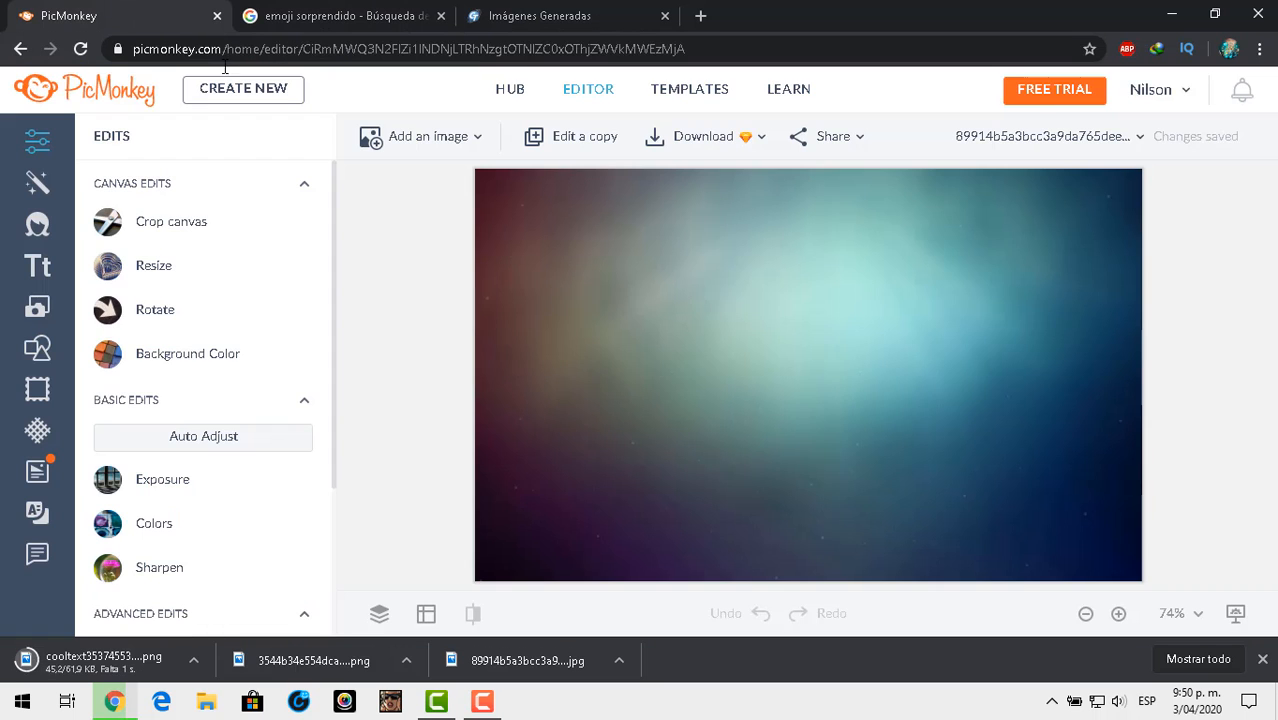
{"action": "left_click", "coordinate": [420, 139]}
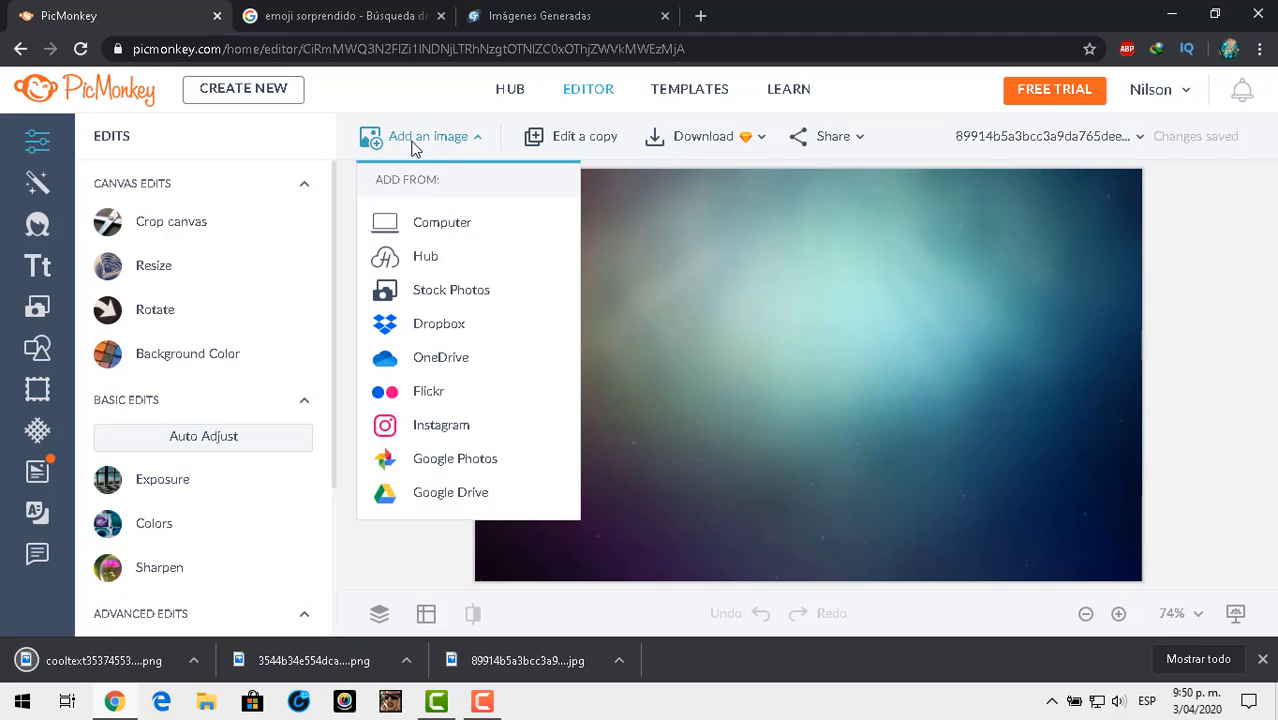
{"action": "left_click", "coordinate": [424, 216]}
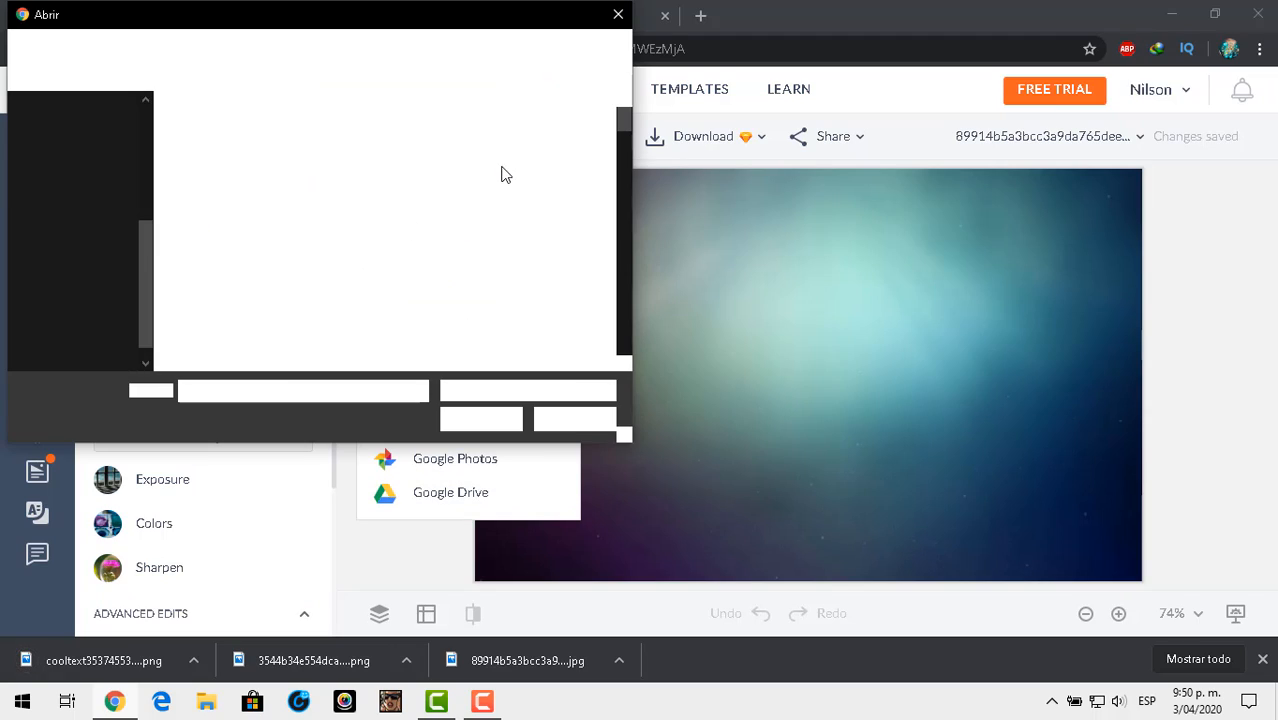
{"action": "left_click", "coordinate": [98, 137]}
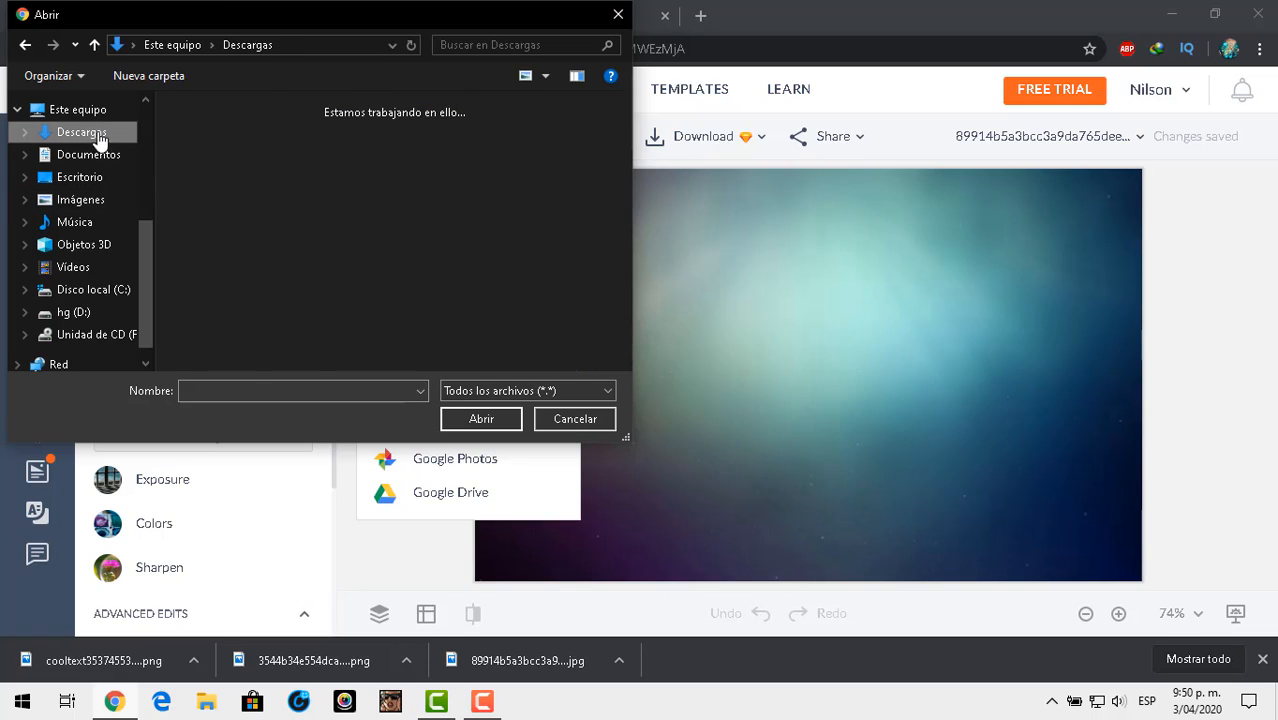
{"action": "left_click", "coordinate": [232, 167]}
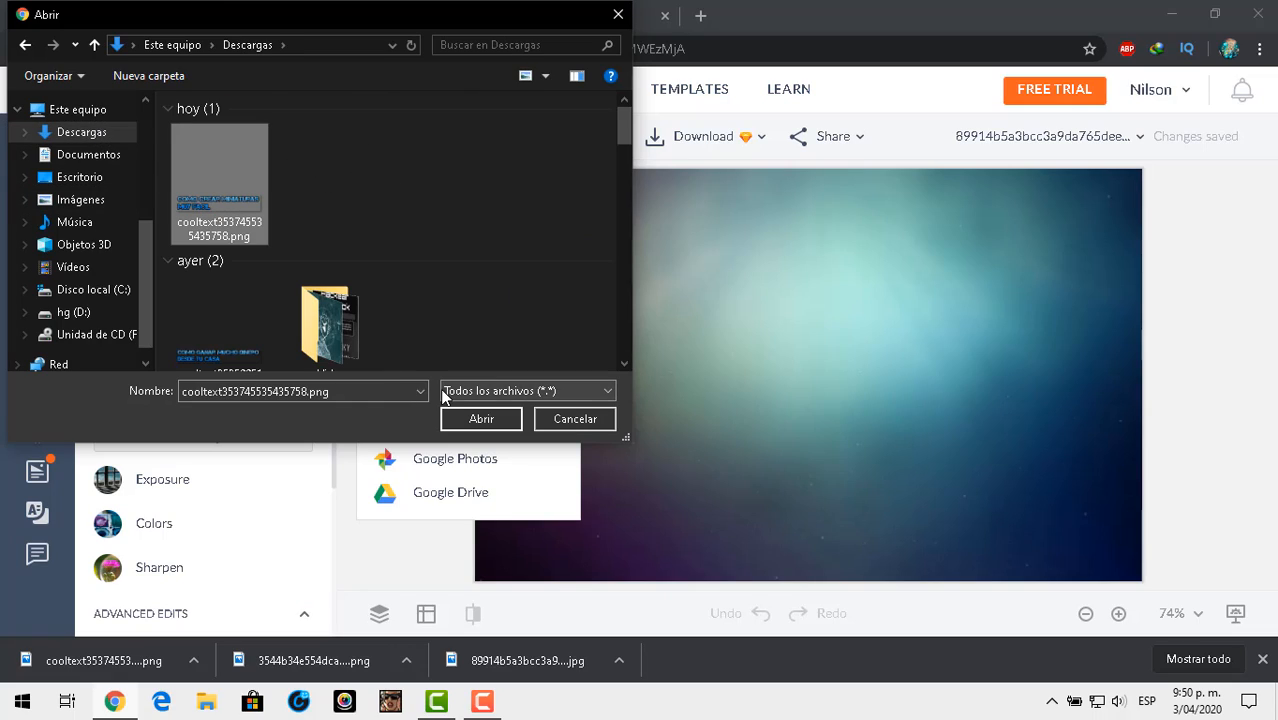
{"action": "left_click", "coordinate": [468, 418]}
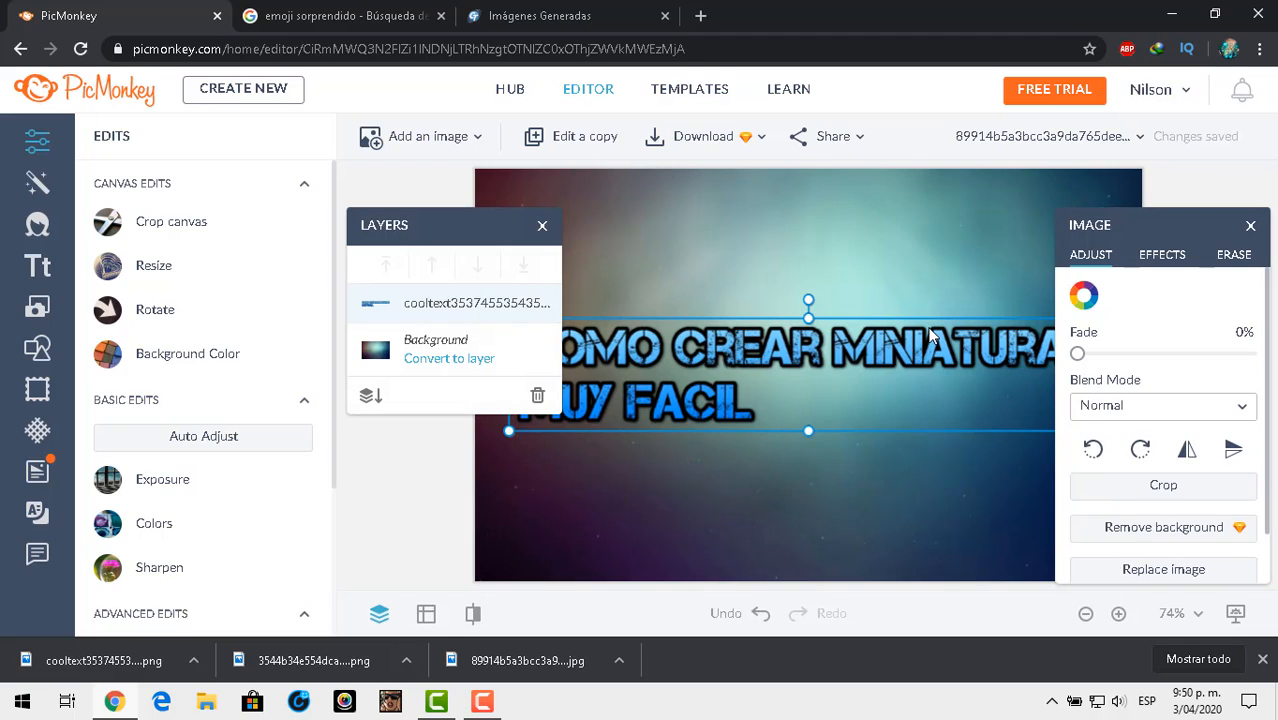
{"action": "left_click_drag", "start_coordinate": [811, 318], "coordinate": [752, 217]}
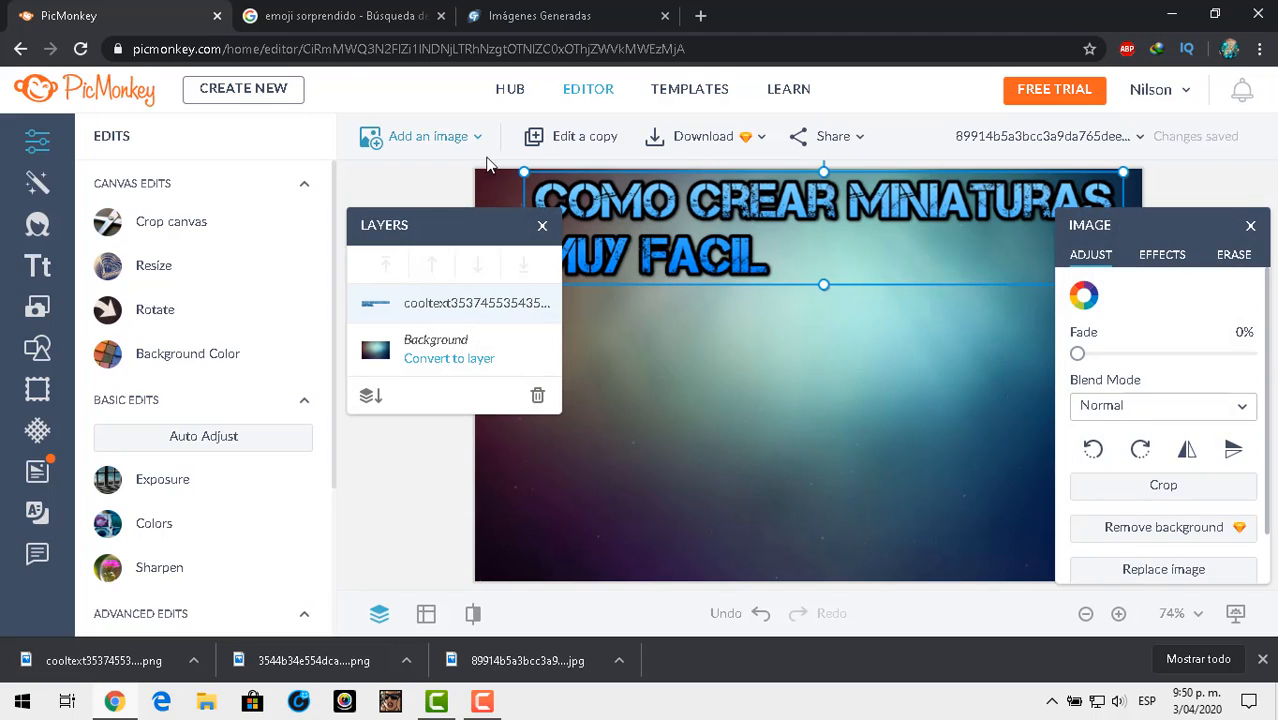
- Add the surprised emoji PNG from the Imágenes folder to the canvas
{"action": "left_click", "coordinate": [415, 143]}
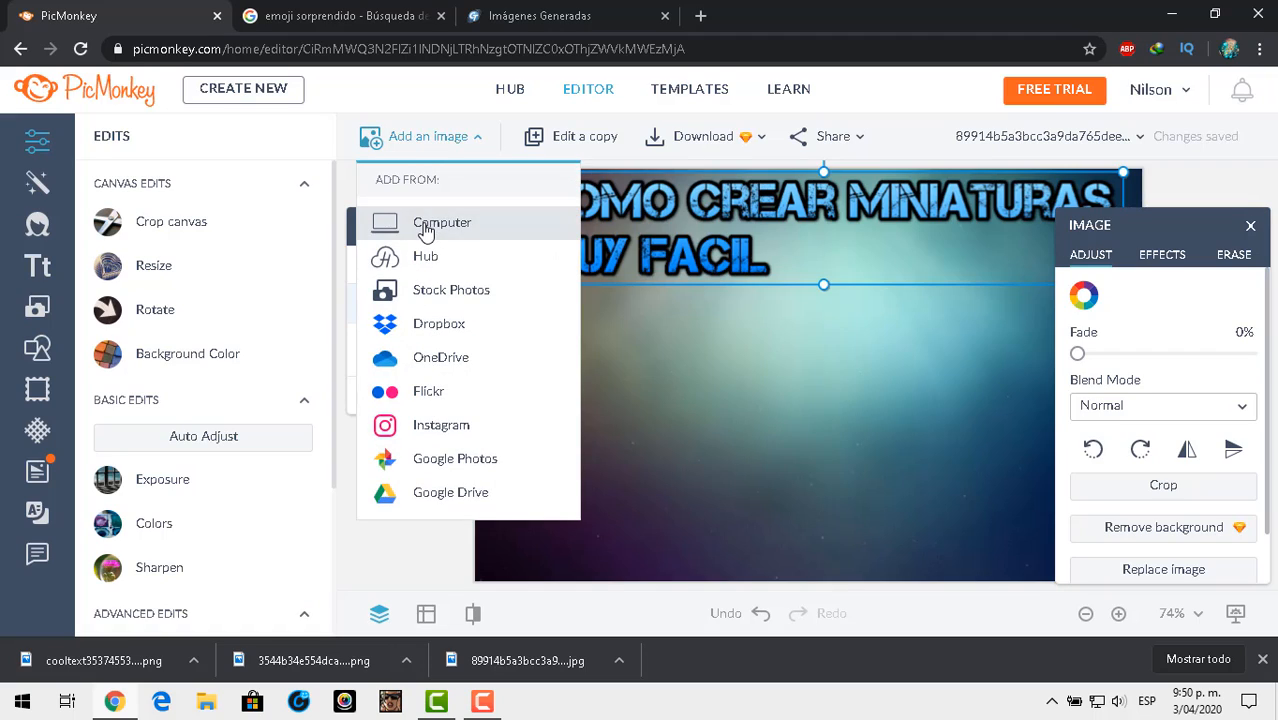
{"action": "left_click", "coordinate": [425, 229]}
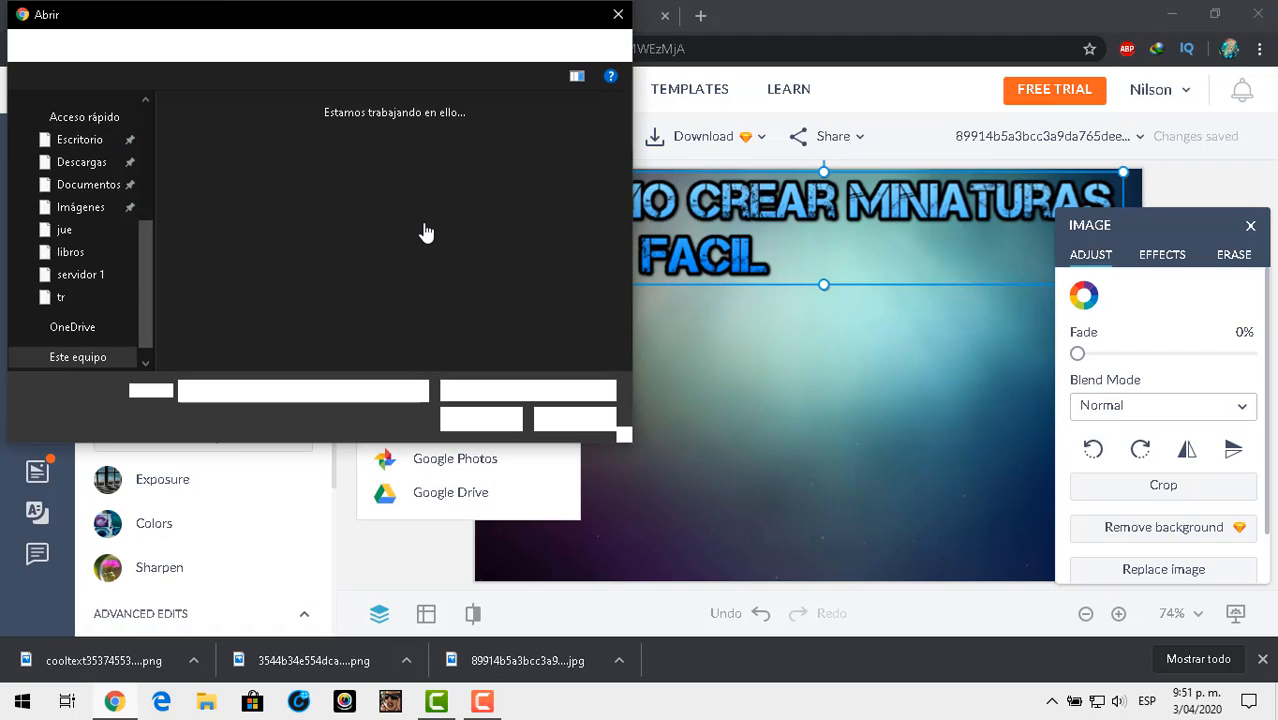
{"action": "left_click", "coordinate": [79, 199]}
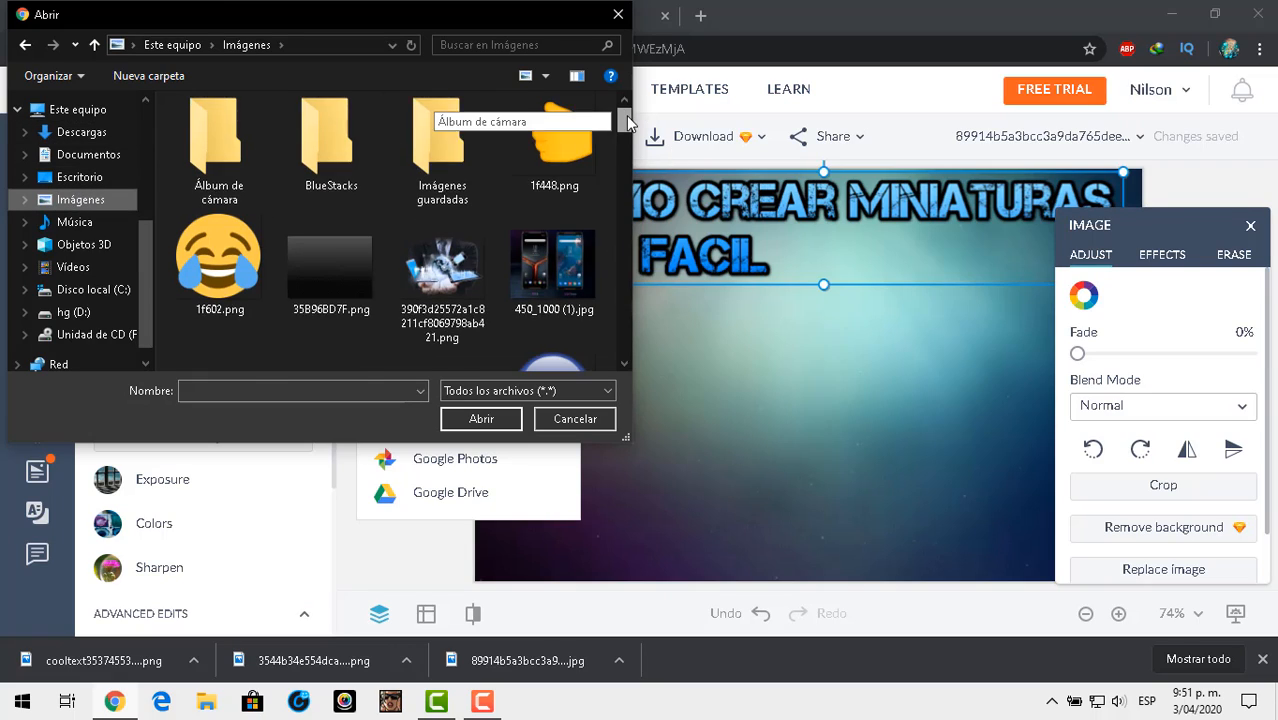
{"action": "scroll", "coordinate": [627, 126], "scroll_direction": "down", "scroll_amount": 3}
{"action": "left_click", "coordinate": [545, 205]}
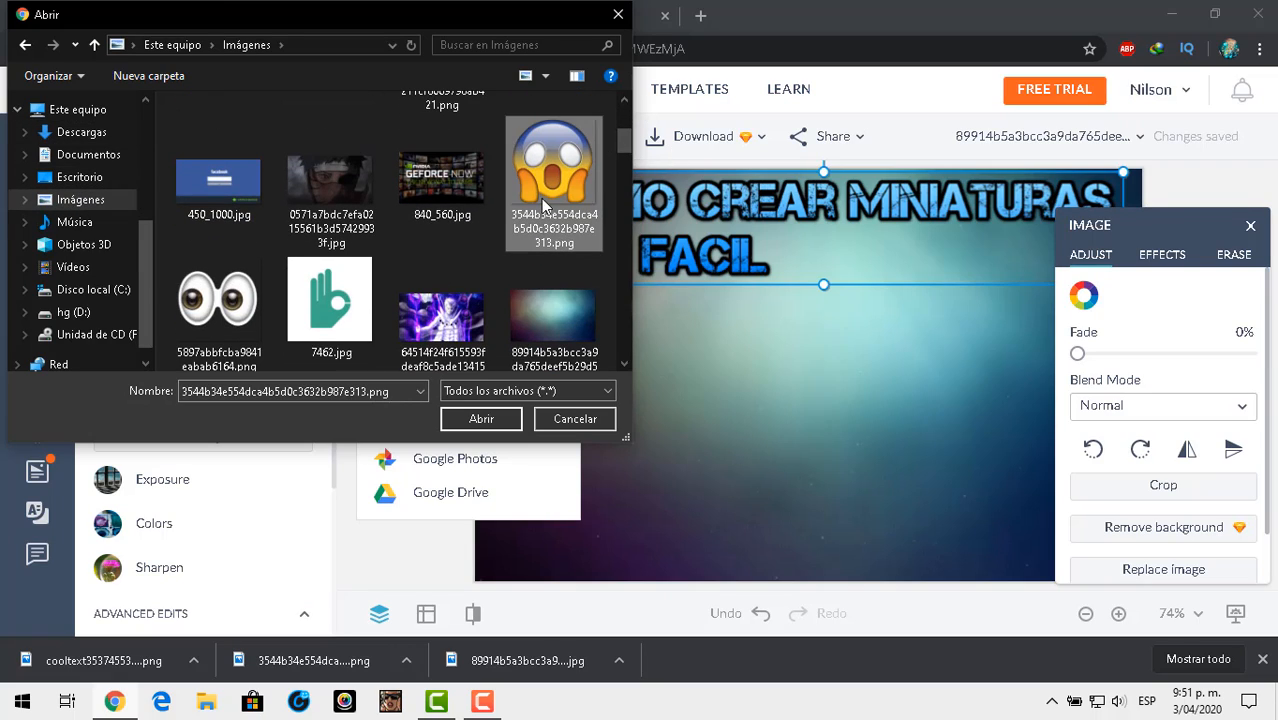
{"action": "left_click", "coordinate": [481, 418]}
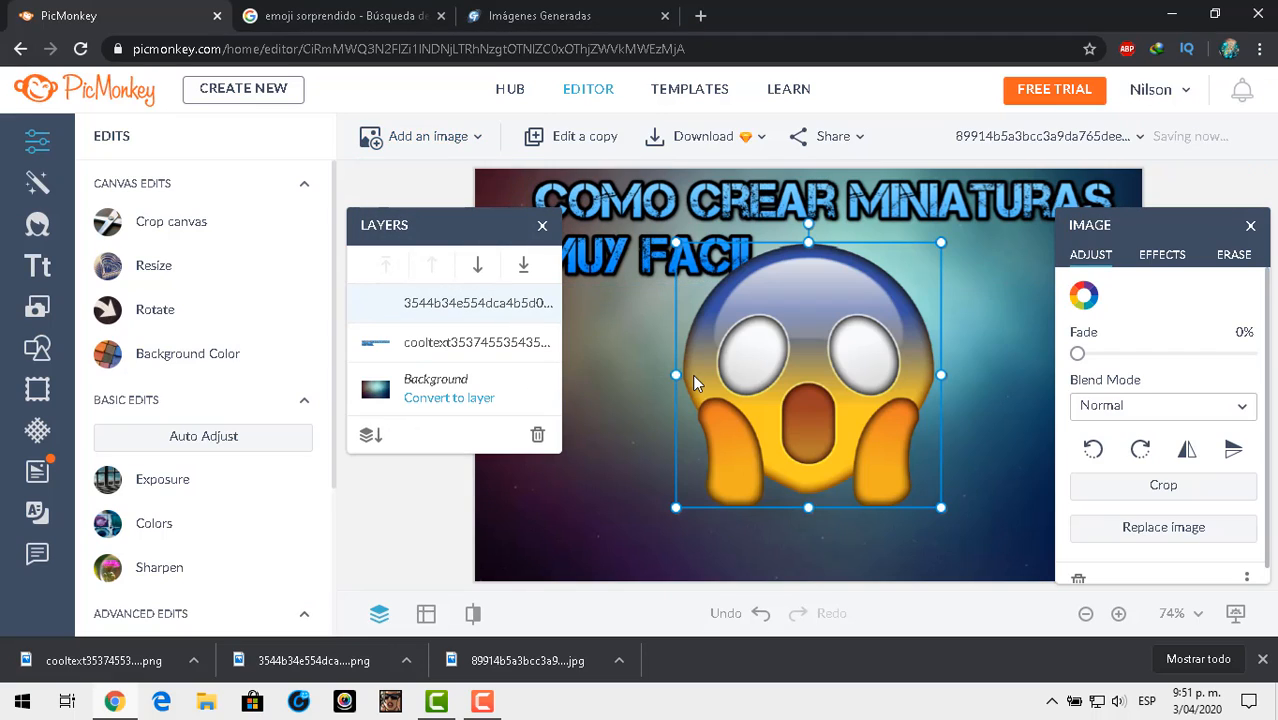
- Shrink the surprised emoji slightly and place it in the canvas's lower-left area, below the title
{"action": "left_click_drag", "start_coordinate": [638, 417], "coordinate": [552, 462]}
{"action": "left_click_drag", "start_coordinate": [762, 573], "coordinate": [709, 497]}
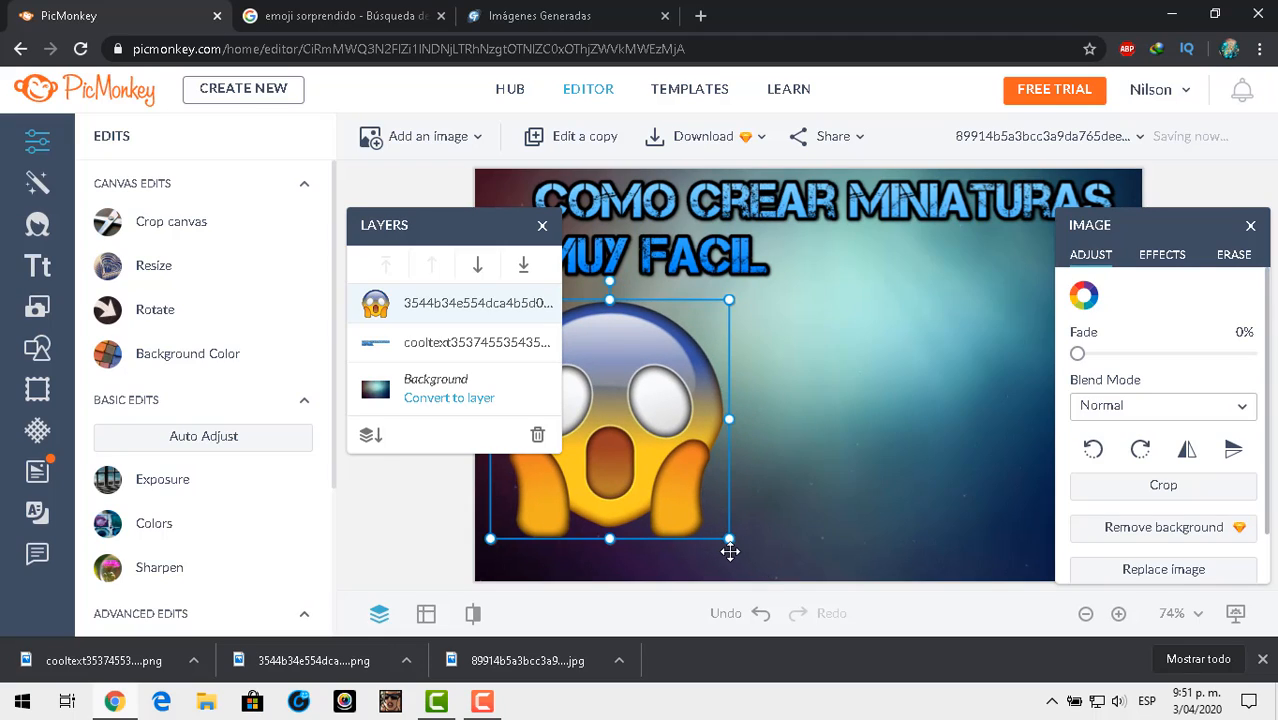
{"action": "left_click_drag", "start_coordinate": [729, 540], "coordinate": [709, 516]}
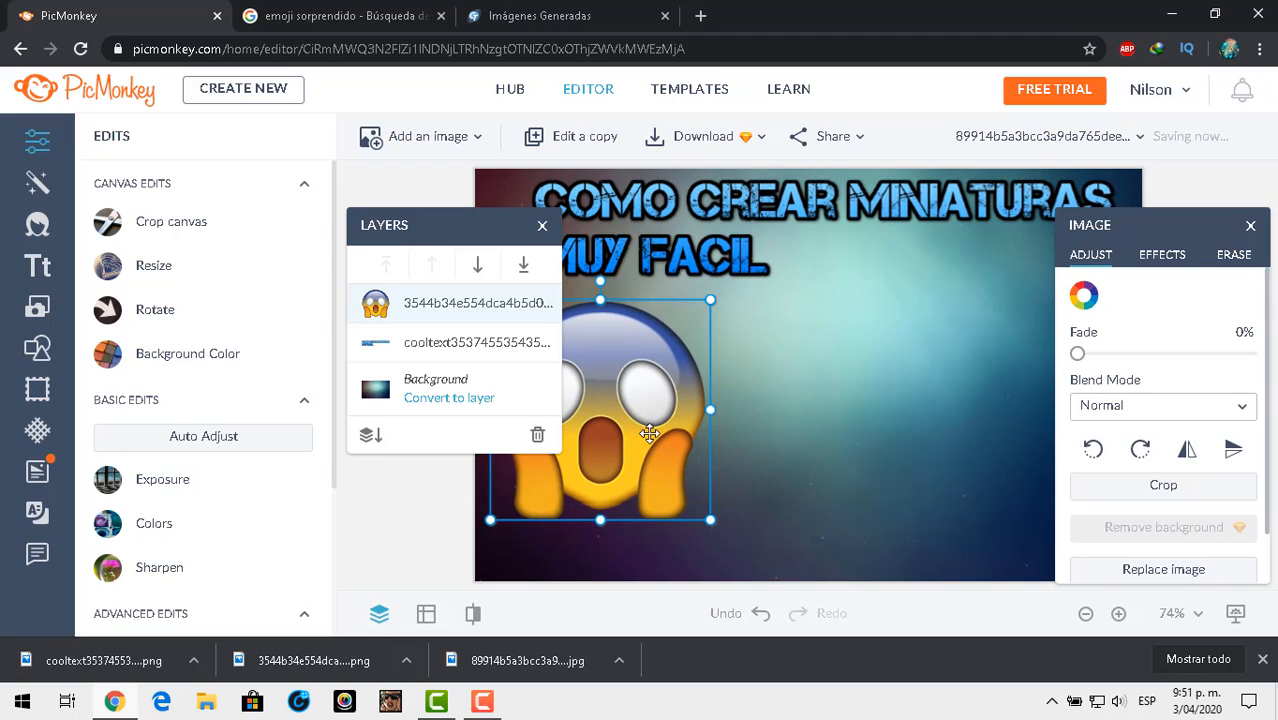
{"action": "left_click_drag", "start_coordinate": [663, 433], "coordinate": [683, 433]}
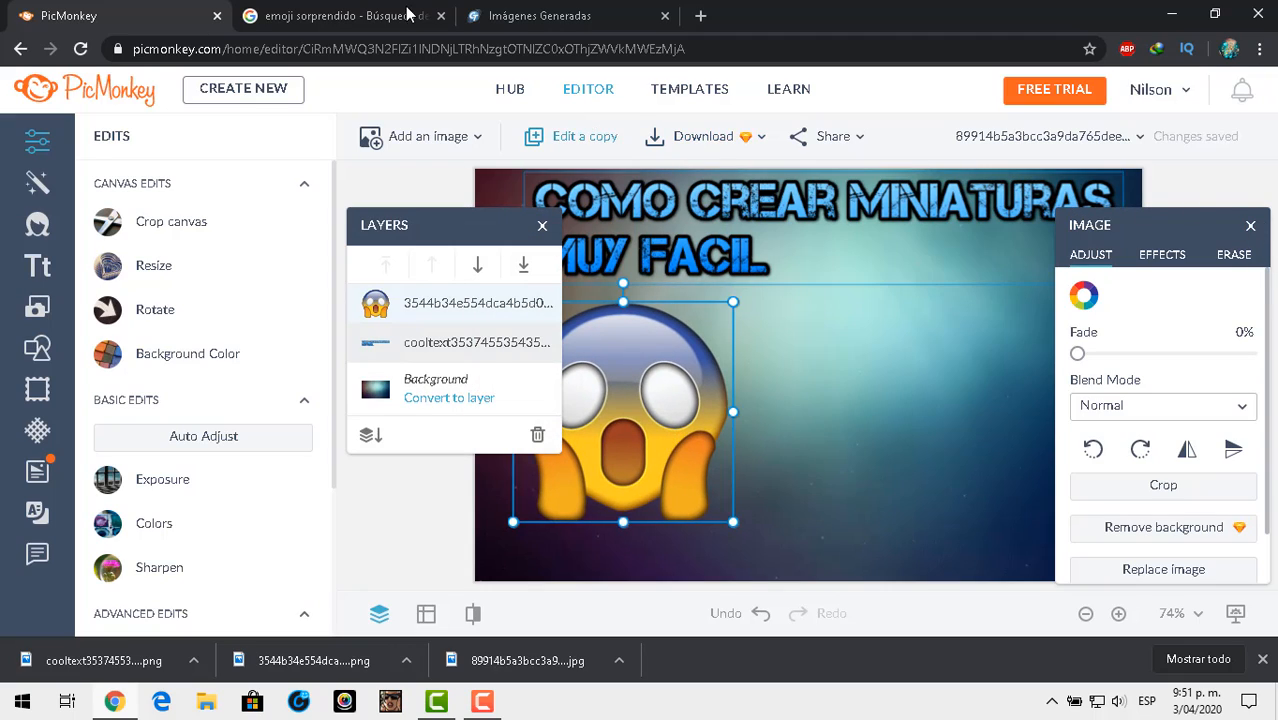
- Add the pink and cyan "2020" Cool Text PNG, cooltext353326332158423.png, from Descargas to the canvas
{"action": "left_click", "coordinate": [452, 138]}
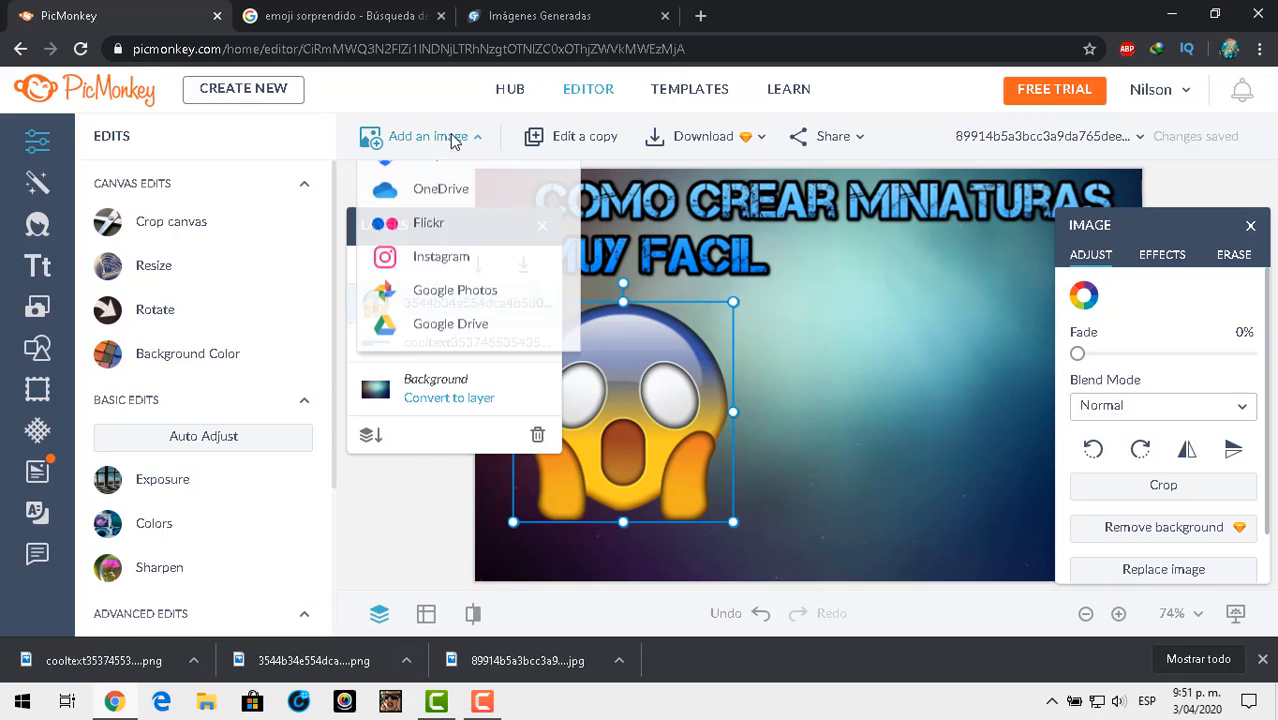
{"action": "left_click", "coordinate": [421, 228]}
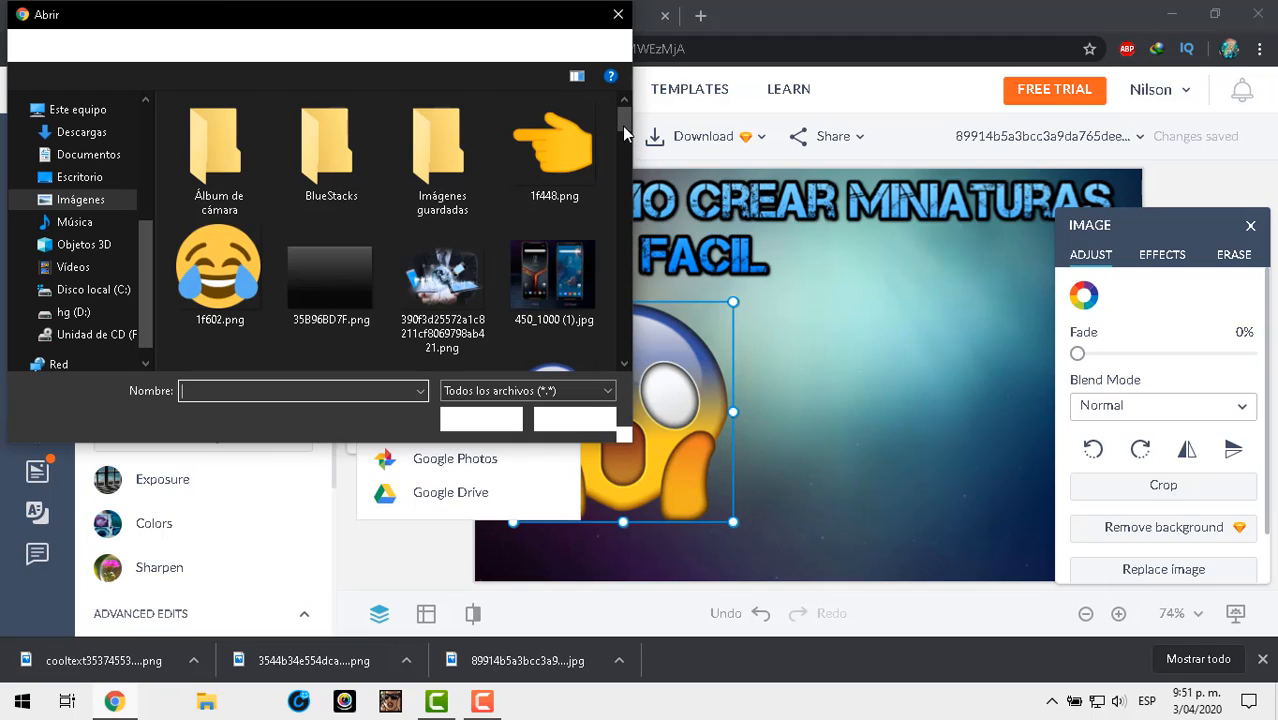
{"action": "left_click_drag", "start_coordinate": [621, 122], "coordinate": [625, 210]}
{"action": "left_click", "coordinate": [80, 132]}
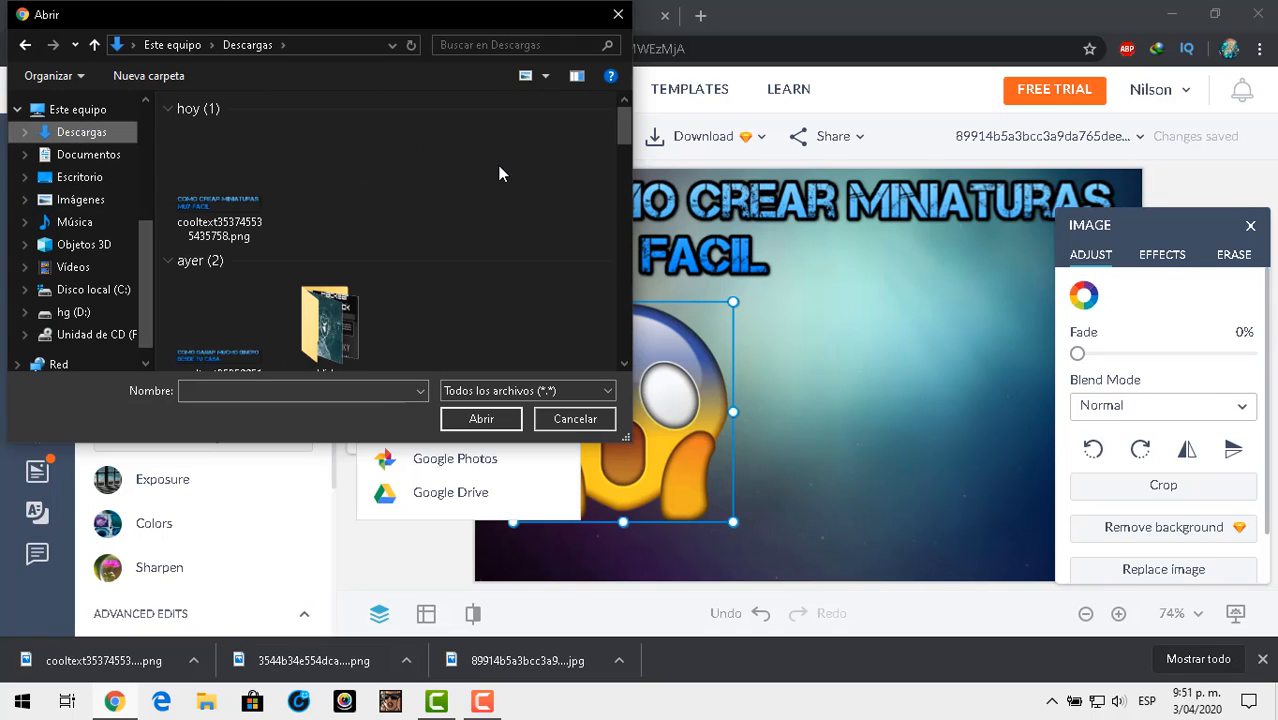
{"action": "left_click_drag", "start_coordinate": [620, 130], "coordinate": [623, 188]}
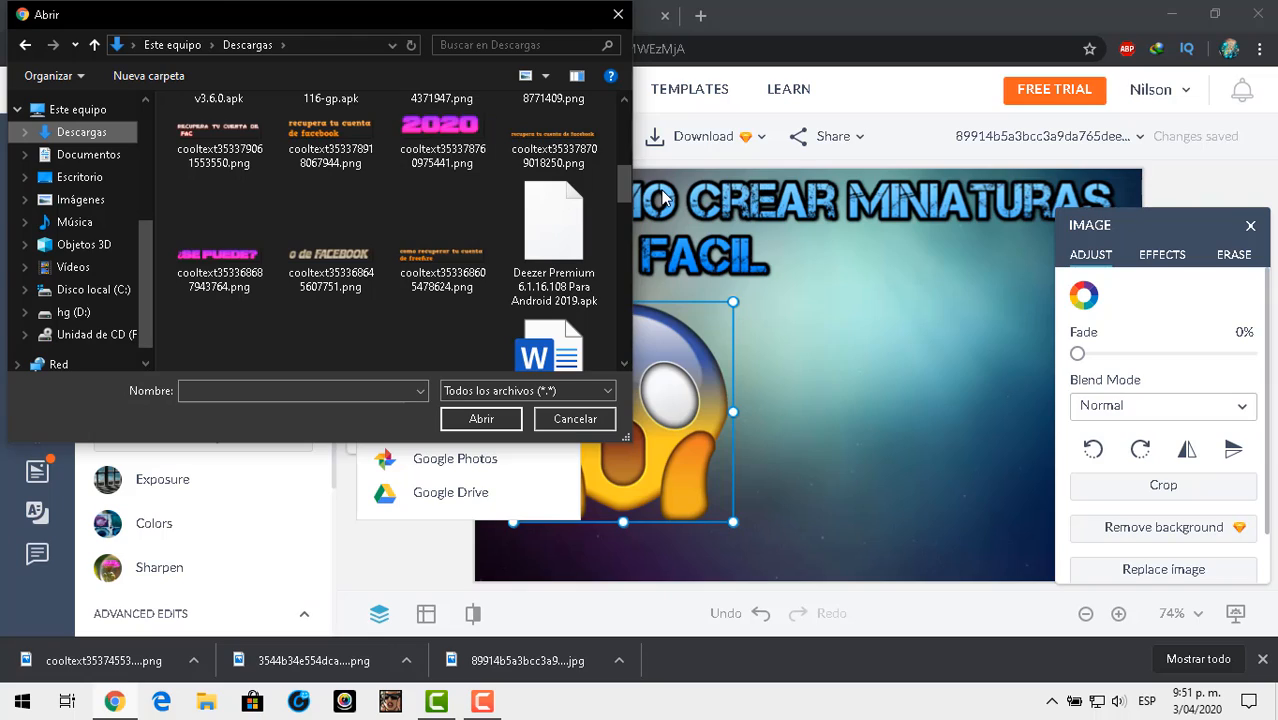
{"action": "left_click_drag", "start_coordinate": [626, 204], "coordinate": [627, 198]}
{"action": "left_click", "coordinate": [209, 274]}
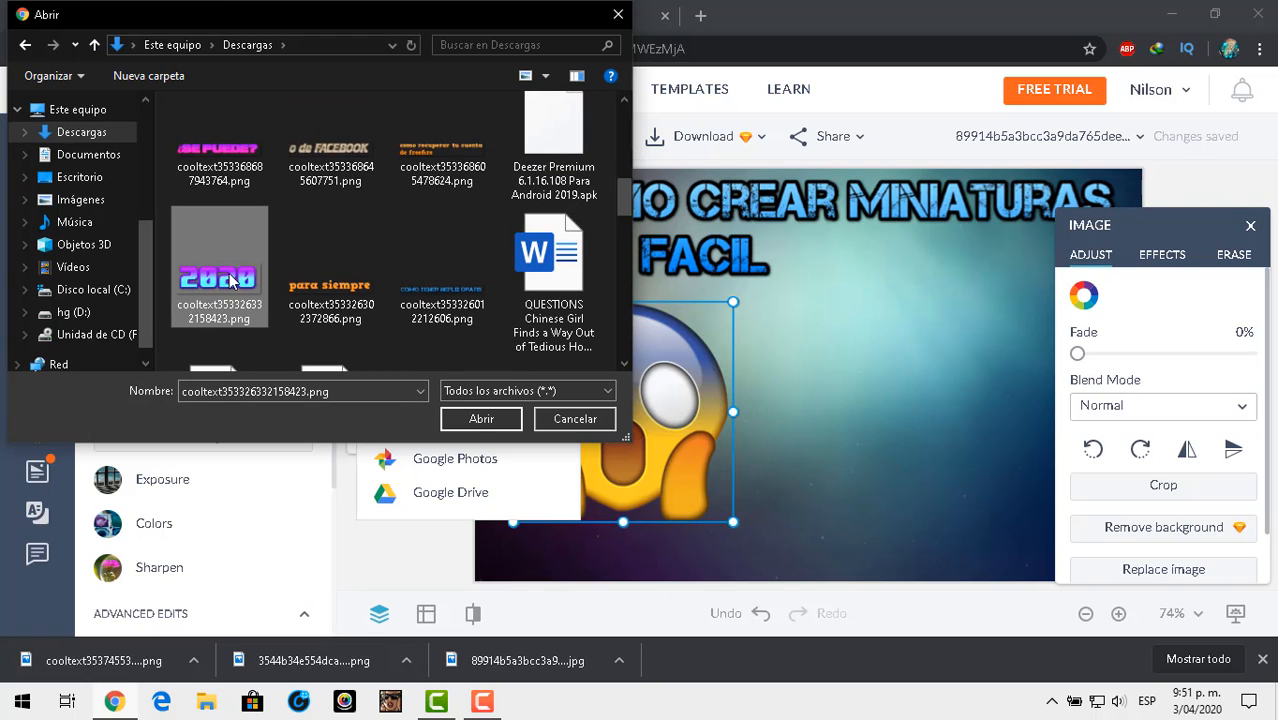
{"action": "left_click", "coordinate": [477, 419]}
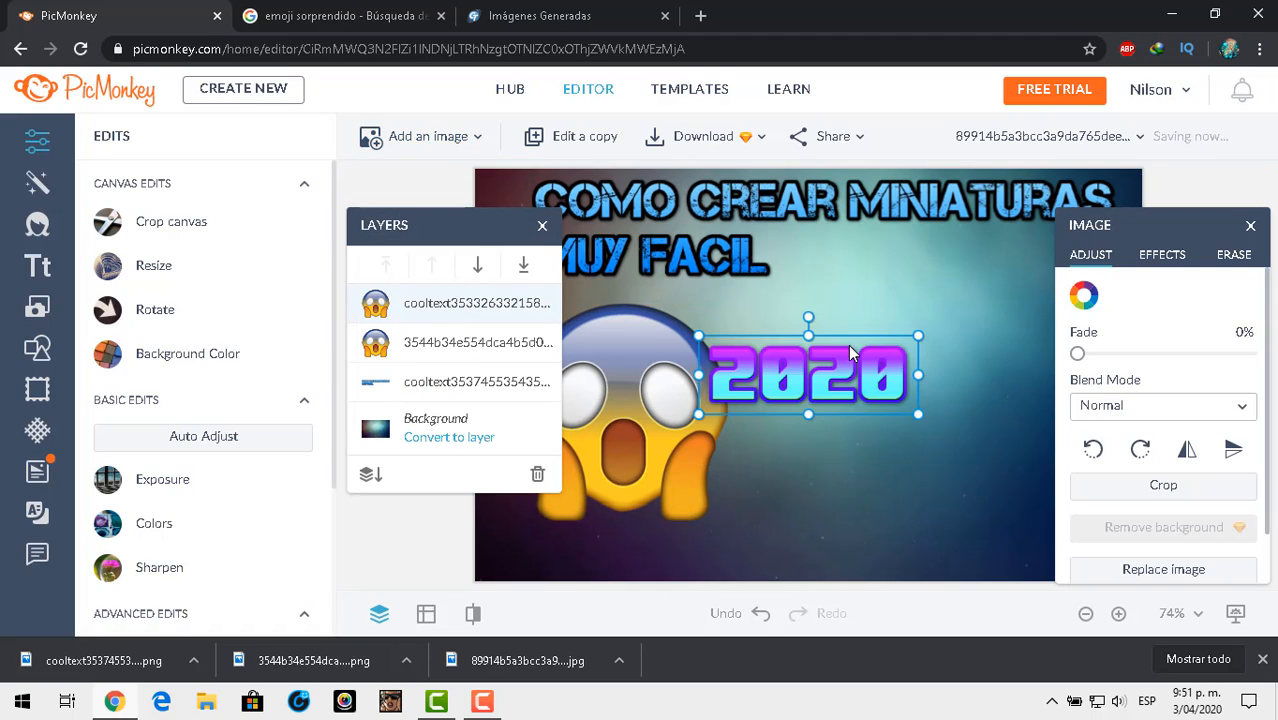
- Enlarge the "2020" text slightly and place it to the right of the emoji, below the title
{"action": "left_click_drag", "start_coordinate": [810, 377], "coordinate": [865, 337]}
{"action": "left_click_drag", "start_coordinate": [969, 375], "coordinate": [992, 392]}
{"action": "left_click_drag", "start_coordinate": [915, 341], "coordinate": [885, 345]}
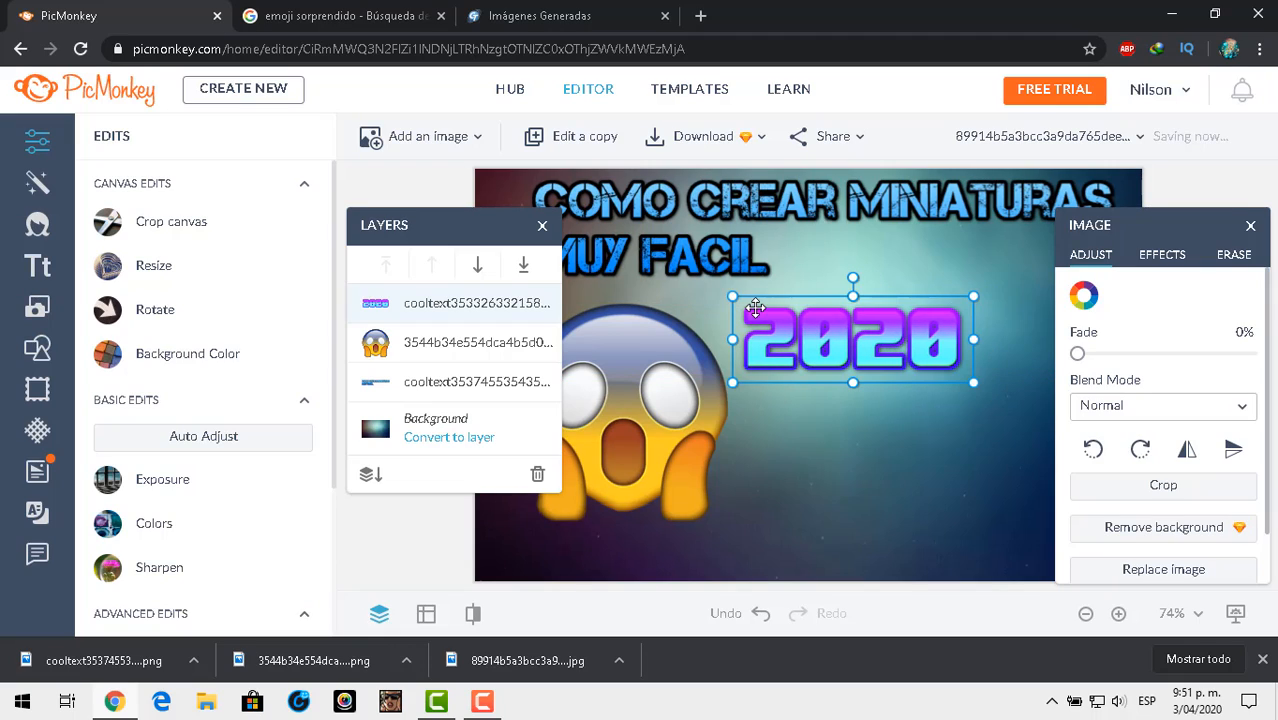
- Try to add the Google-Play-Juegos-.webp image from the Imágenes folder to the canvas
{"action": "left_click", "coordinate": [430, 146]}
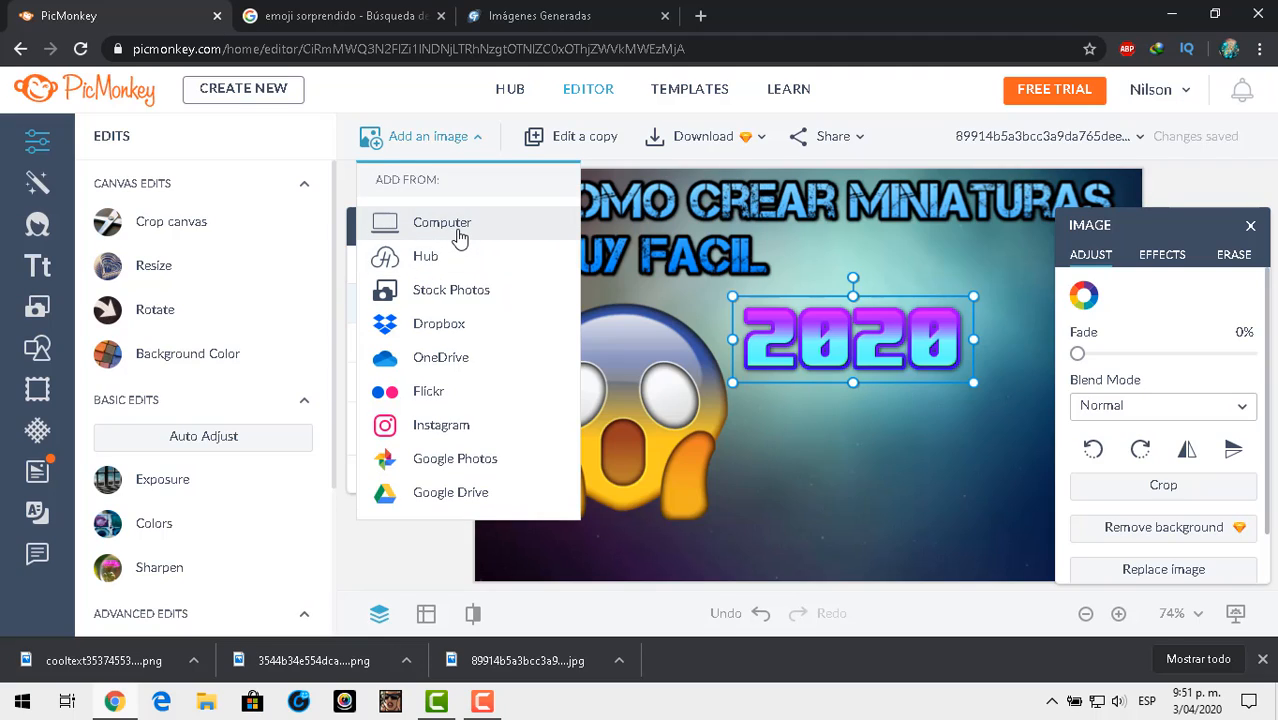
{"action": "left_click", "coordinate": [460, 237]}
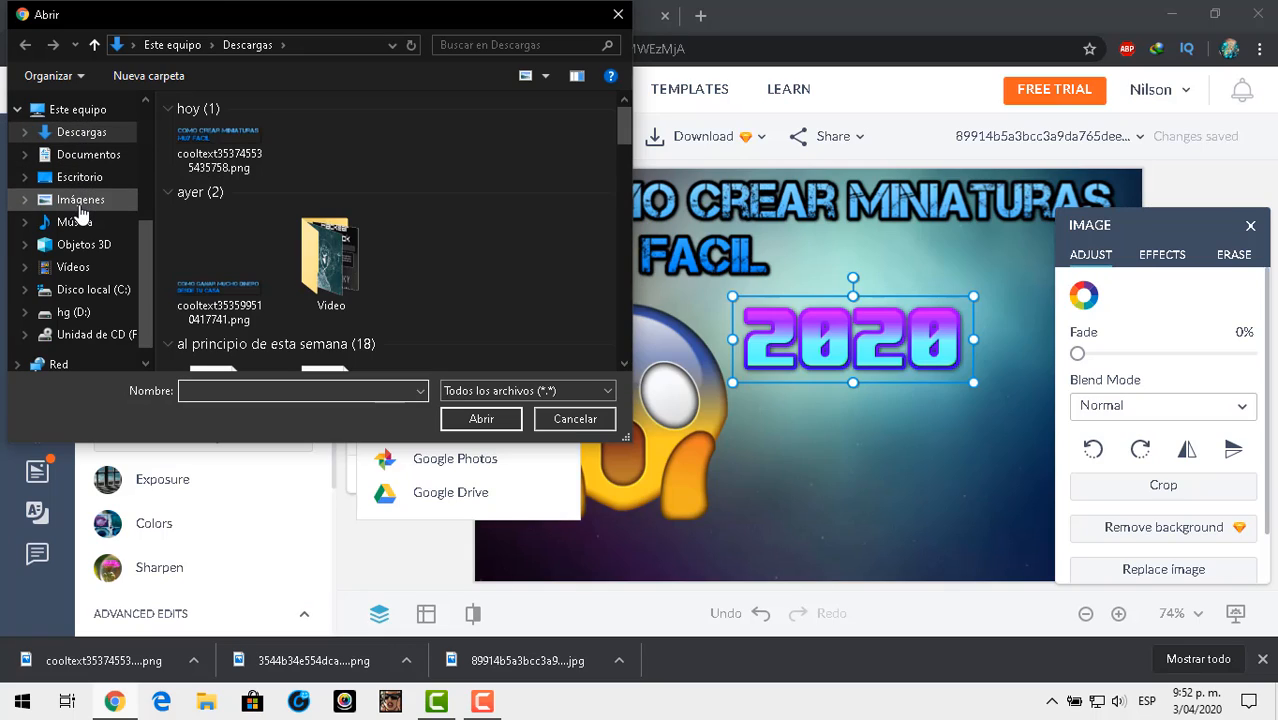
{"action": "left_click", "coordinate": [80, 203]}
{"action": "left_click_drag", "start_coordinate": [625, 125], "coordinate": [621, 285]}
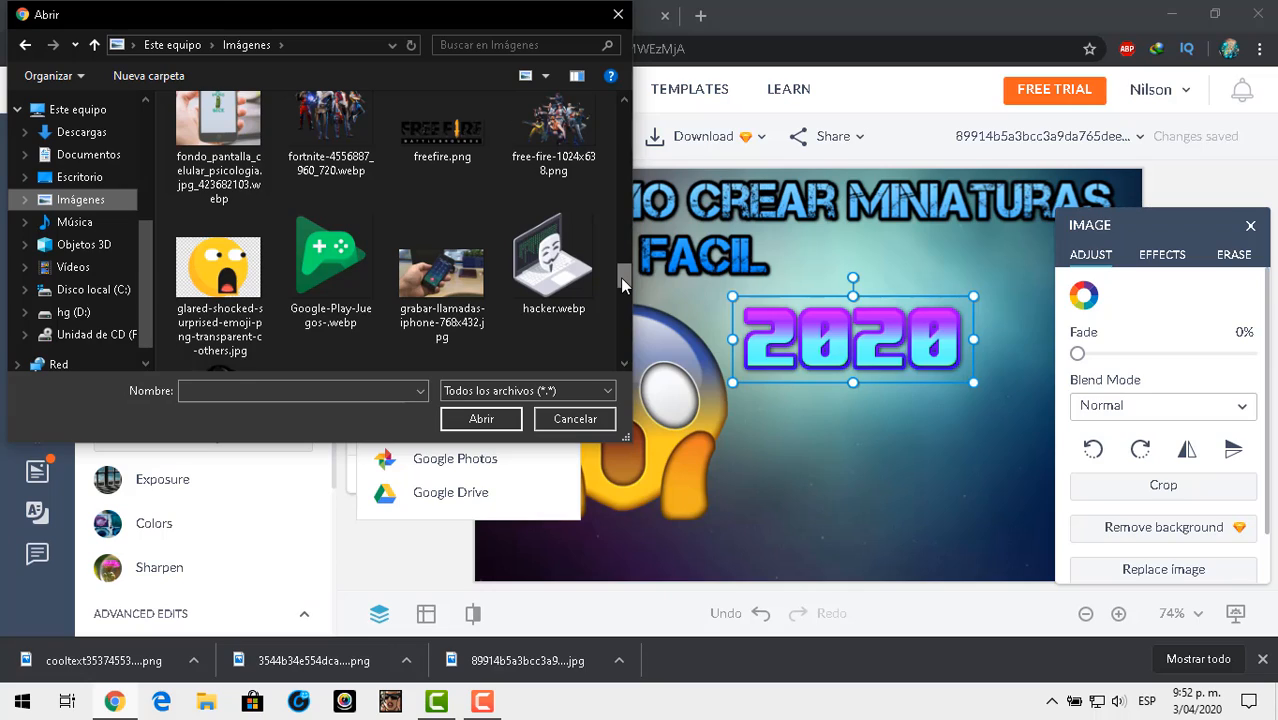
{"action": "mouse_move", "coordinate": [622, 278]}
{"action": "left_mouse_down"}
{"action": "mouse_move", "coordinate": [637, 353]}
{"action": "mouse_move", "coordinate": [641, 286]}
{"action": "mouse_move", "coordinate": [657, 263]}
{"action": "mouse_move", "coordinate": [639, 270]}
{"action": "left_mouse_up"}
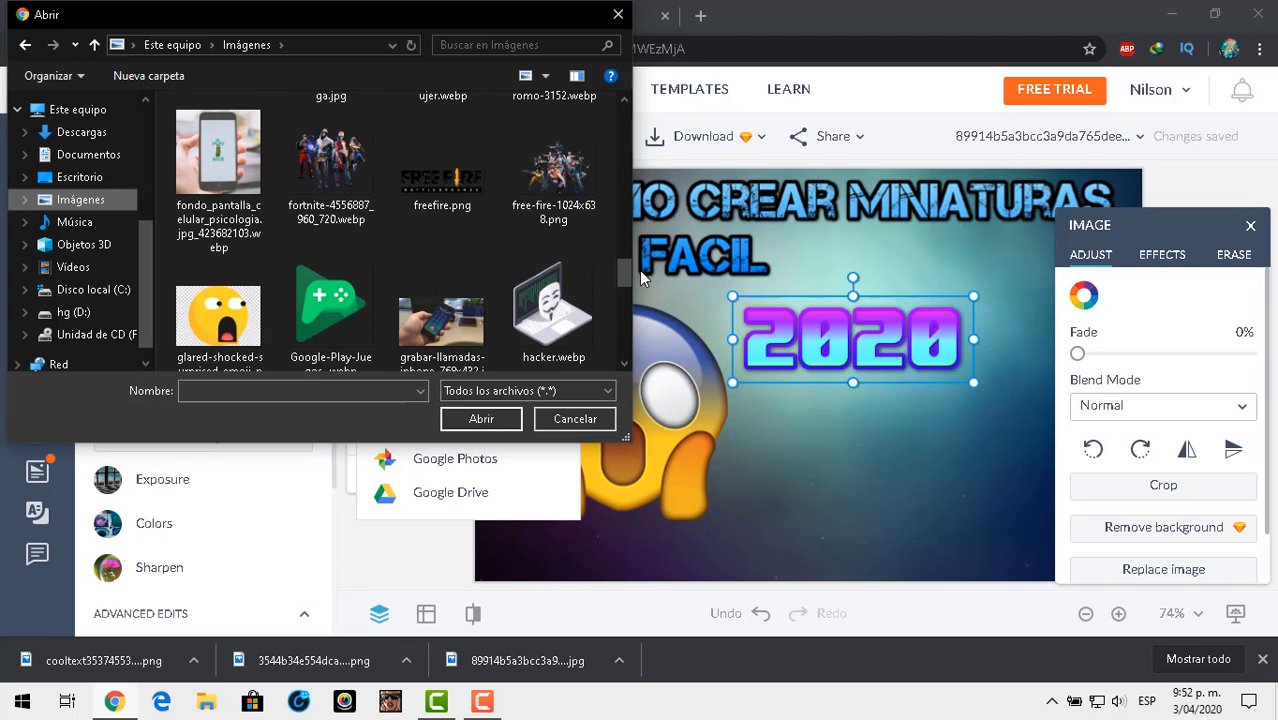
{"action": "left_click", "coordinate": [330, 280]}
{"action": "left_click", "coordinate": [481, 418]}
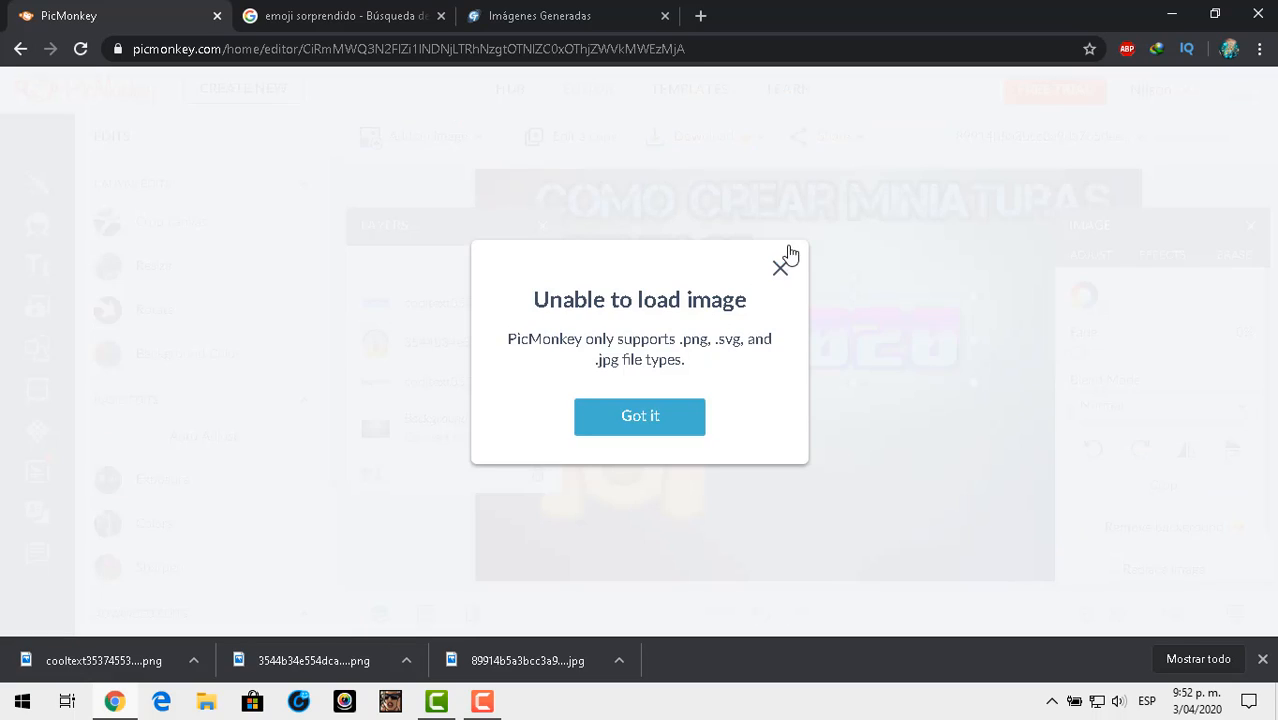
{"action": "left_click", "coordinate": [781, 268]}
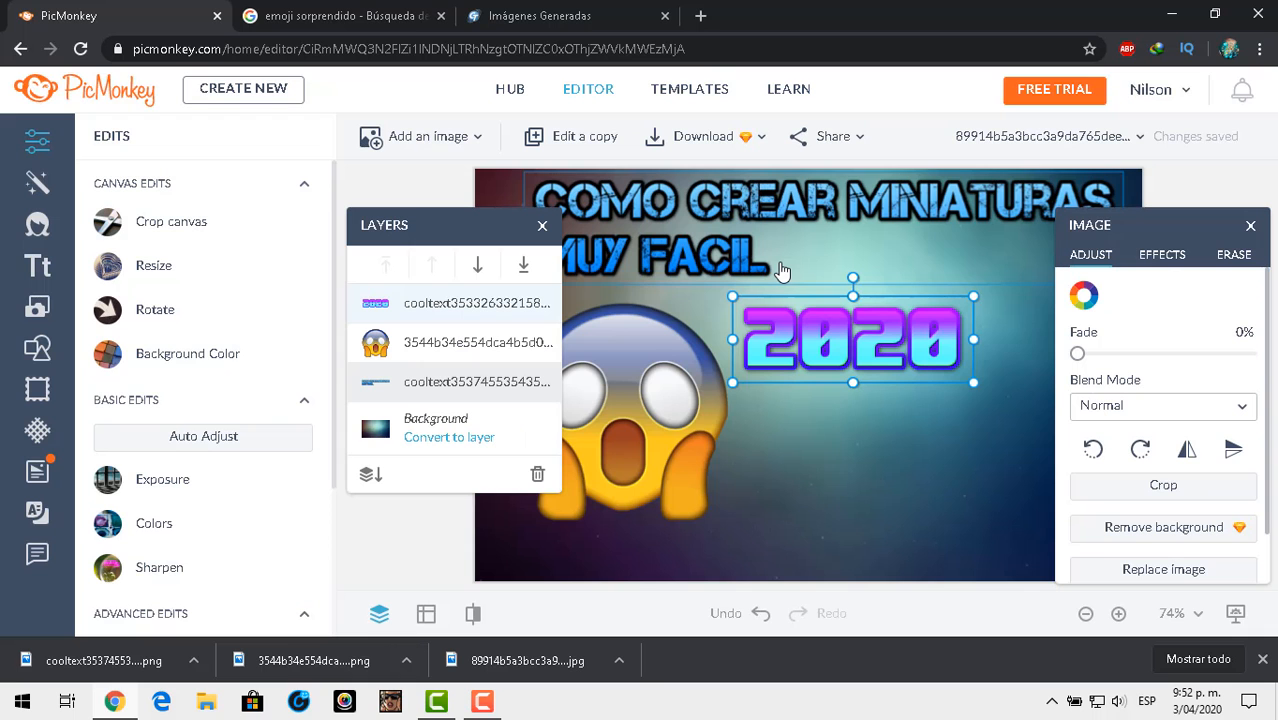
{"action": "left_click", "coordinate": [810, 422]}
- Switch to Google Images and search for "imagenes de fuego" with the transparent filter kept
{"action": "left_click", "coordinate": [359, 8]}
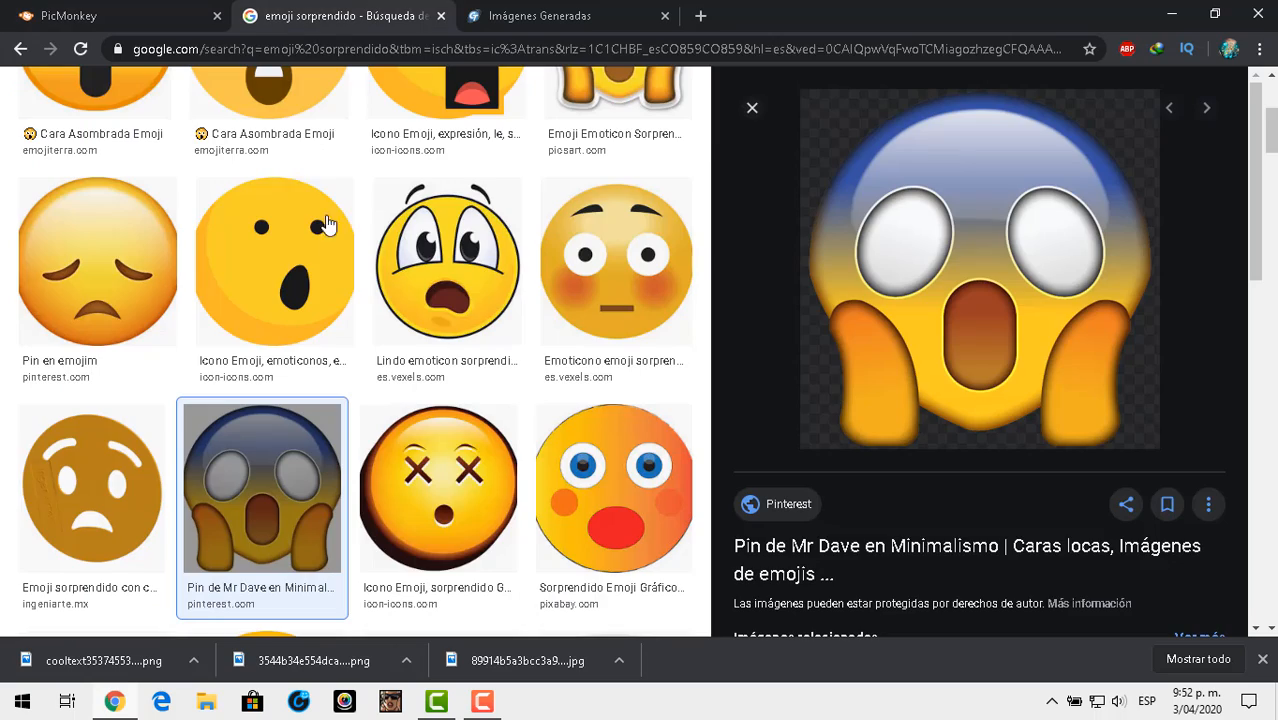
{"action": "scroll", "coordinate": [355, 350], "scroll_direction": "up", "scroll_amount": 1}
{"action": "scroll", "coordinate": [1274, 92], "scroll_direction": "up", "scroll_amount": 3}
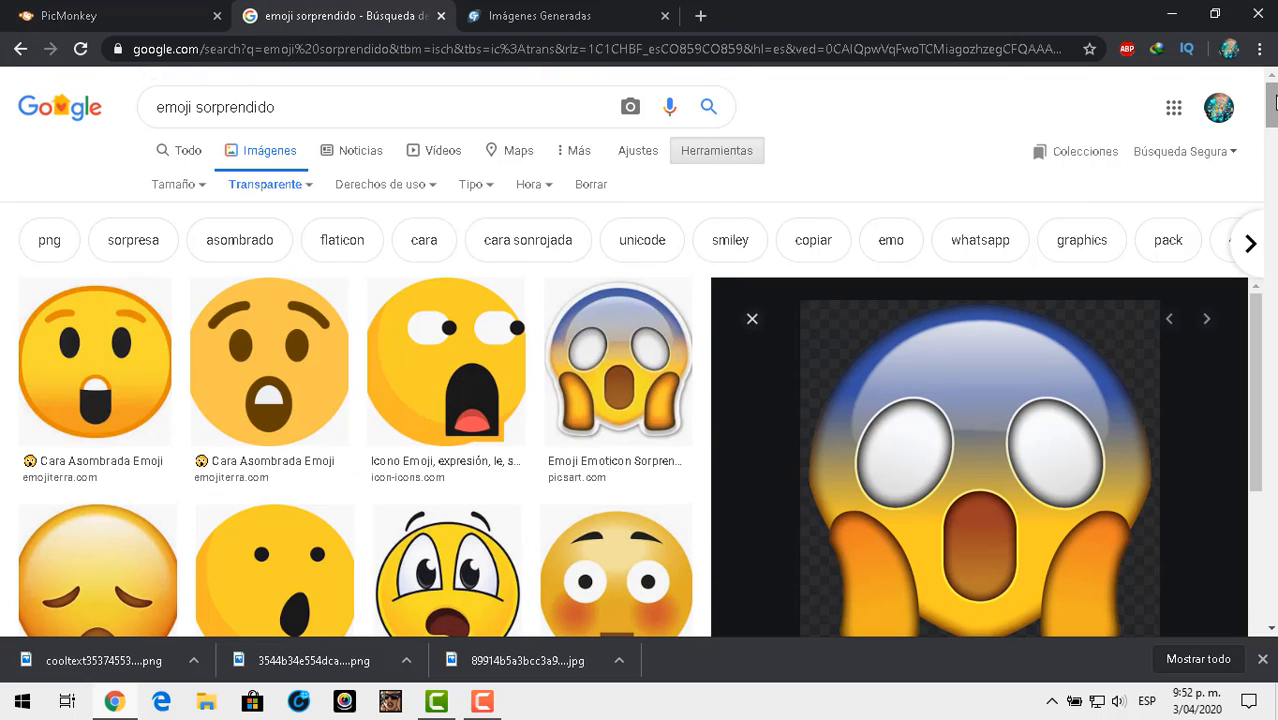
{"action": "left_click", "coordinate": [316, 108]}
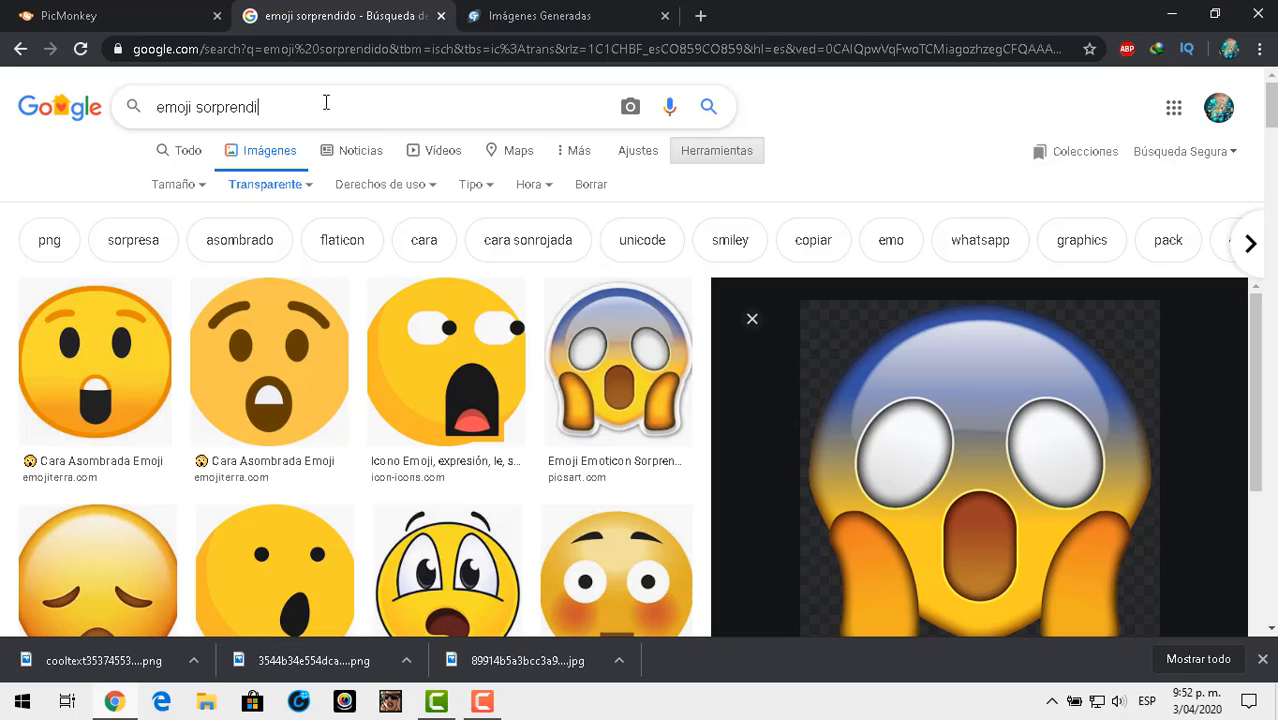
{"action": "key", "text": "BackSpace"}
{"action": "key", "text": "BackSpace"}
{"action": "key", "text": "BackSpace"}
{"action": "key", "text": "BackSpace"}
{"action": "key", "text": "BackSpace"}
{"action": "key", "text": "BackSpace"}
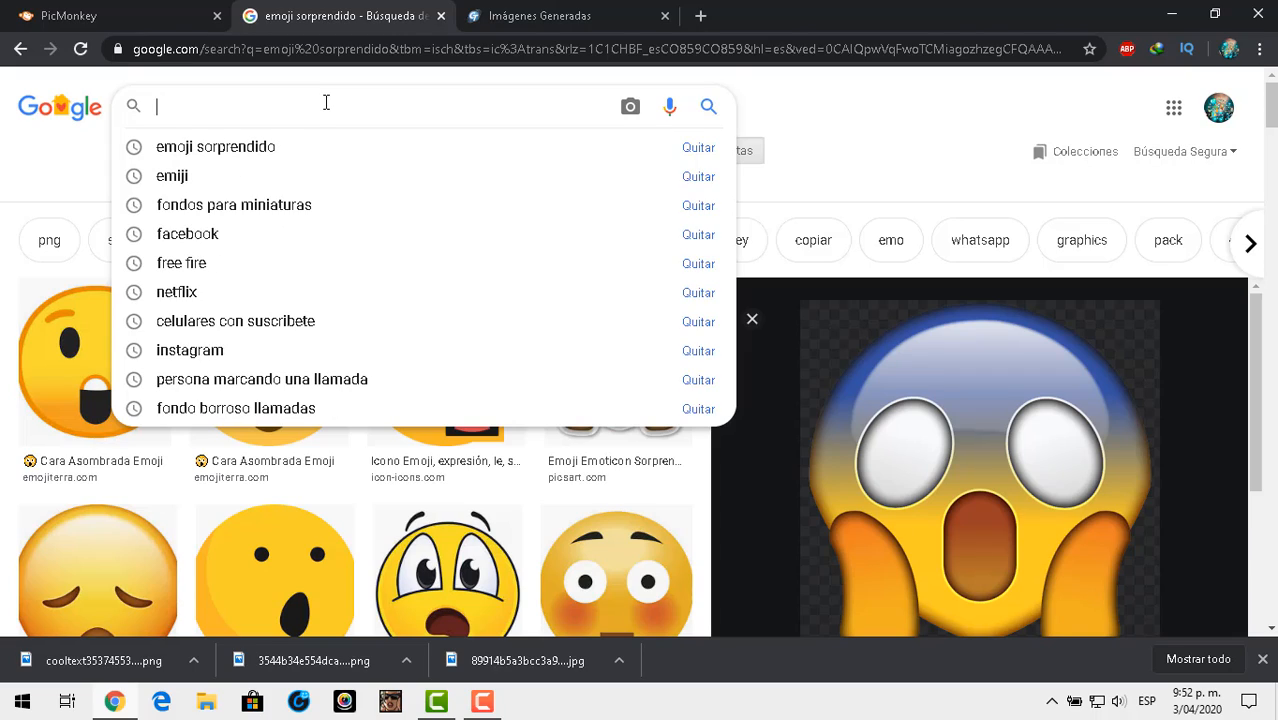
{"action": "type", "text": "ima"}
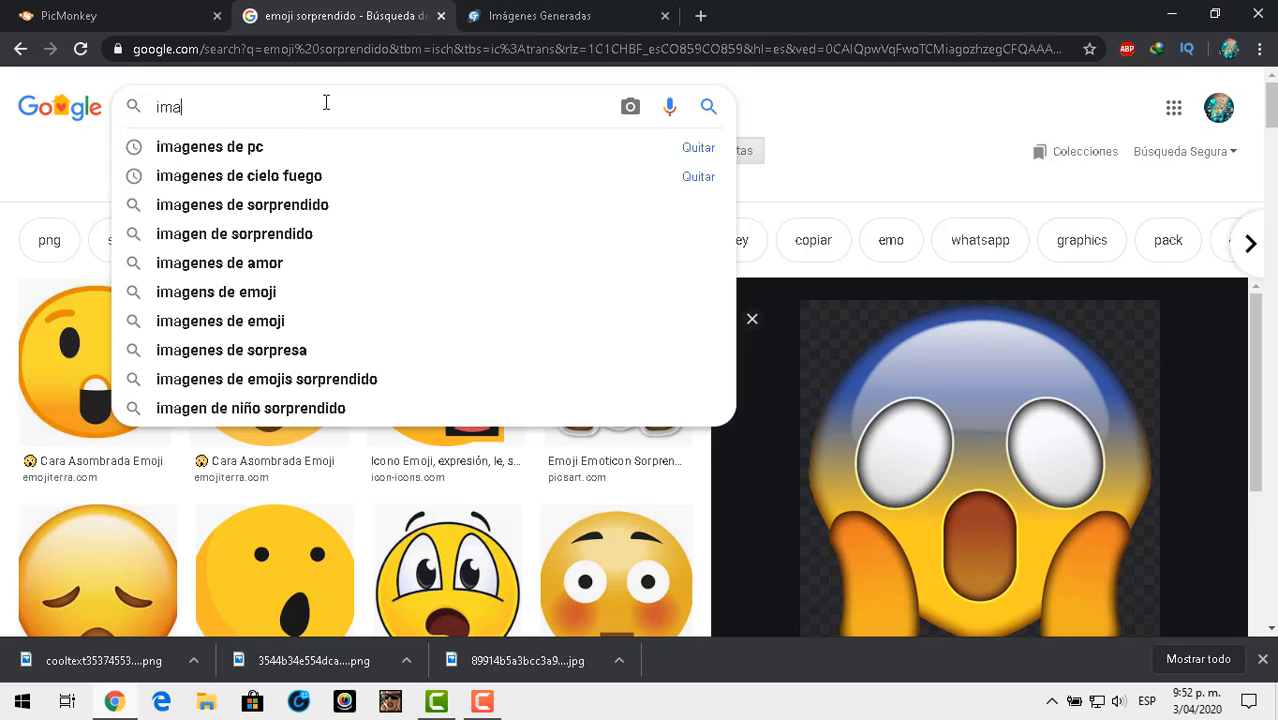
{"action": "type", "text": "gen"}
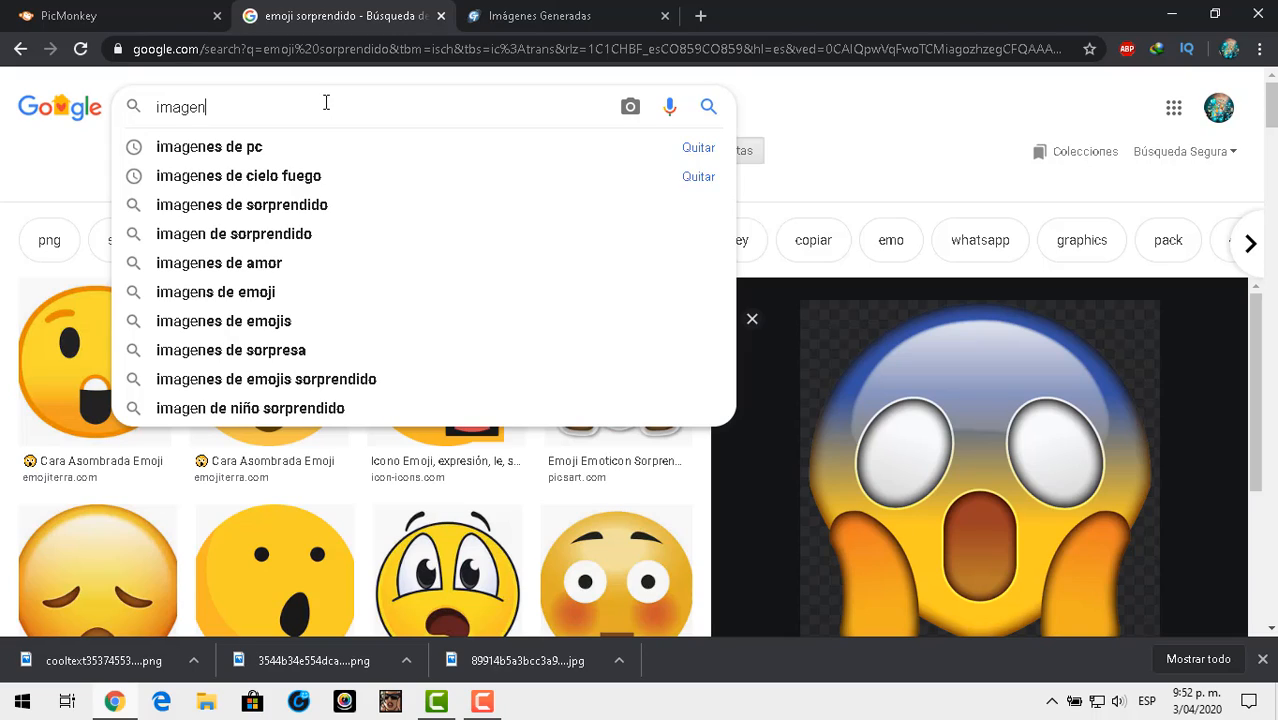
{"action": "type", "text": "es de"}
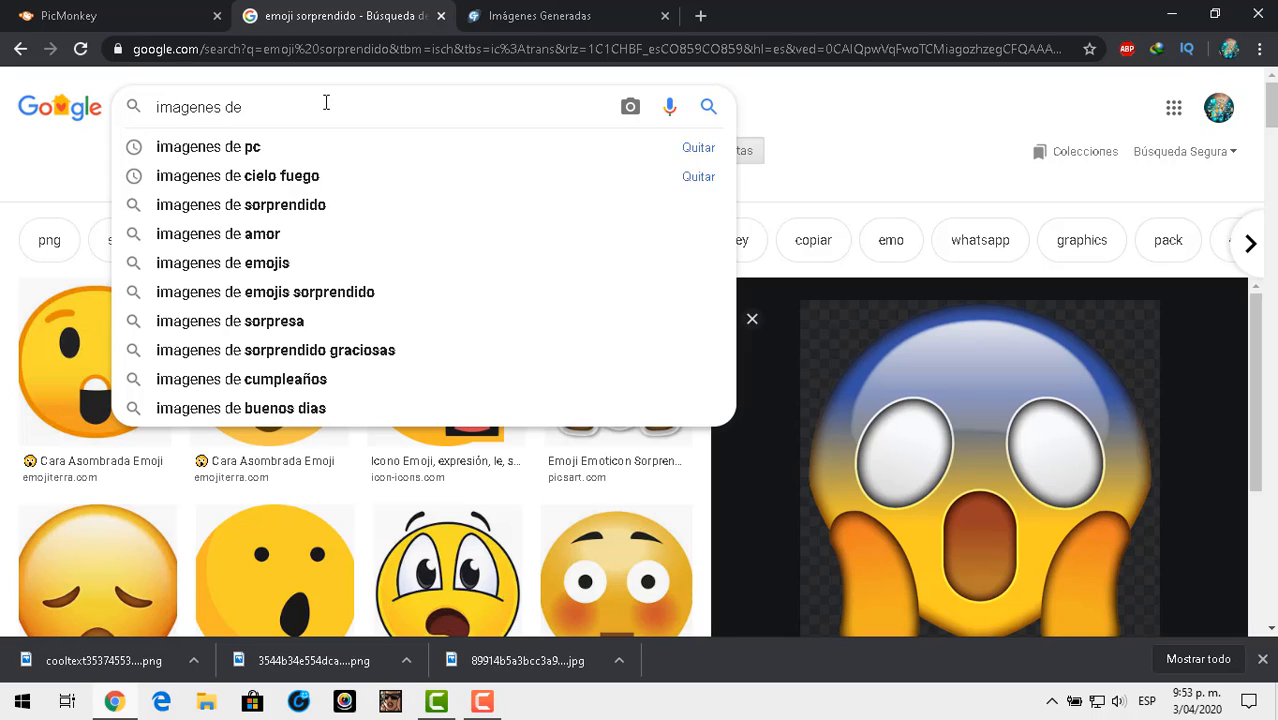
{"action": "type", "text": " fueg"}
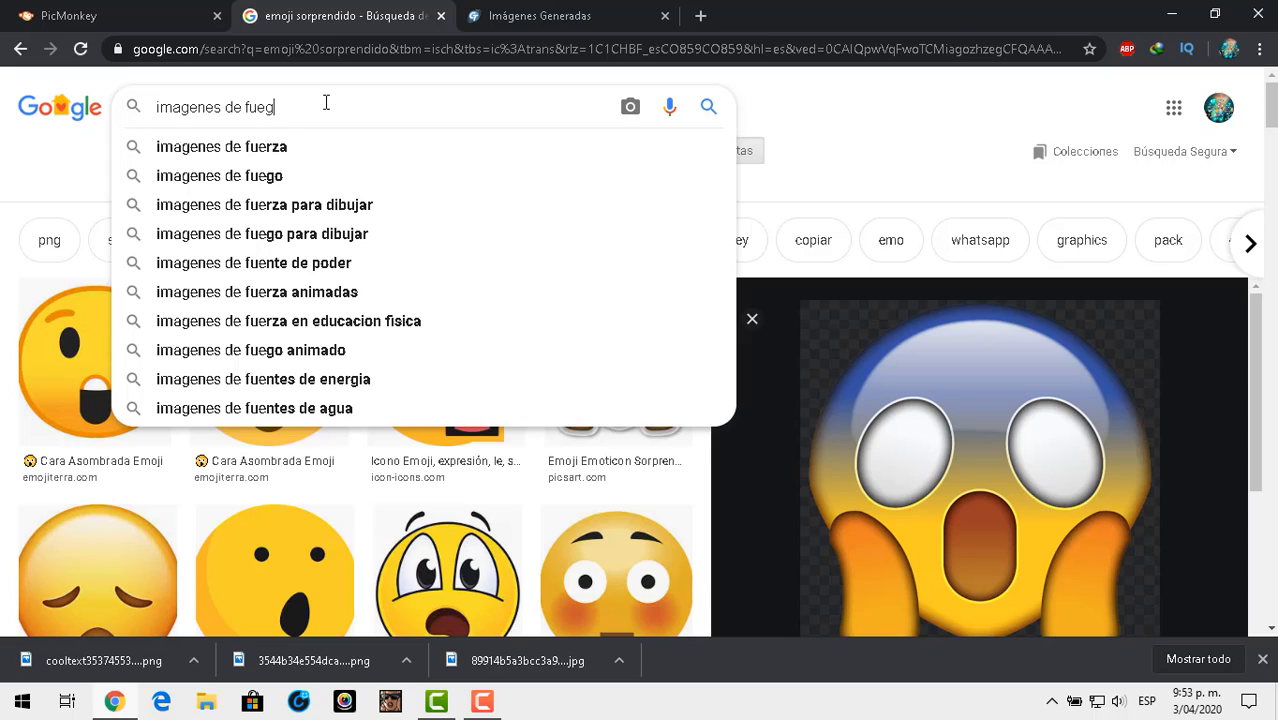
{"action": "type", "text": "o"}
{"action": "key", "text": "Return"}
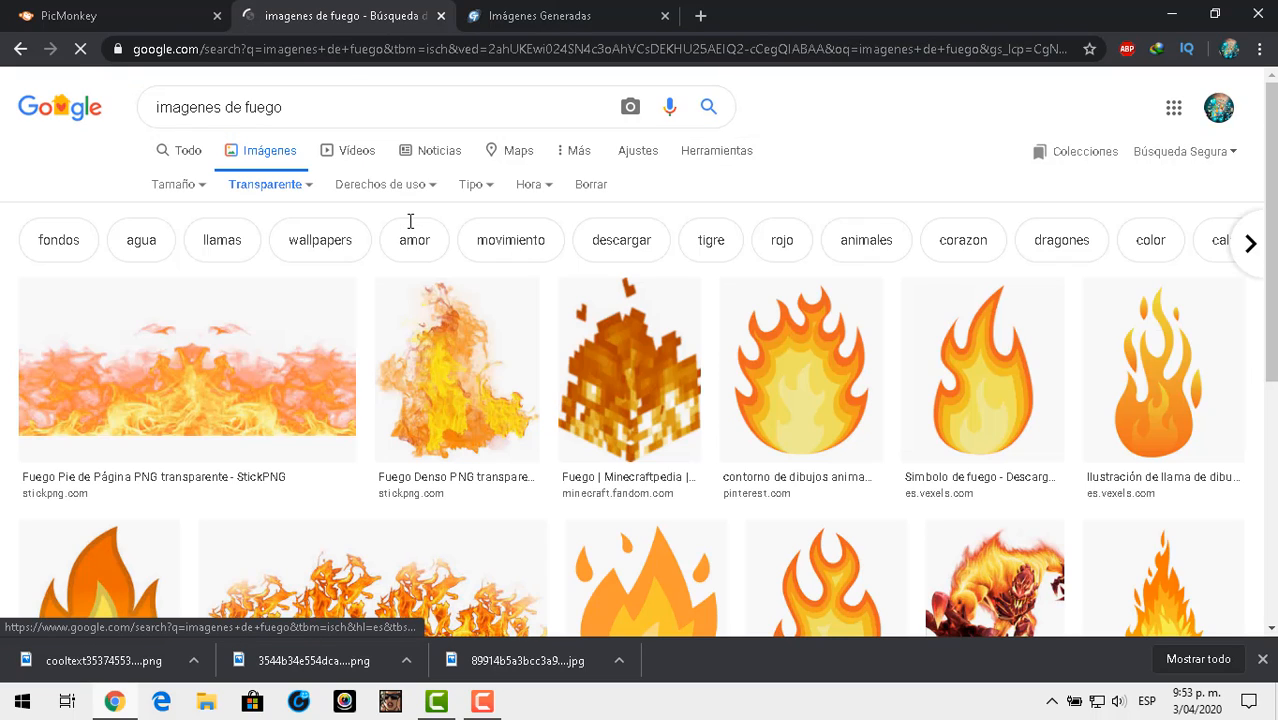
- Save the StickPNG "Fuego Pie de Página PNG transparente" image as 580b585b2edbce24c47b2655.png in the Imágenes folder
{"action": "left_click", "coordinate": [210, 392]}
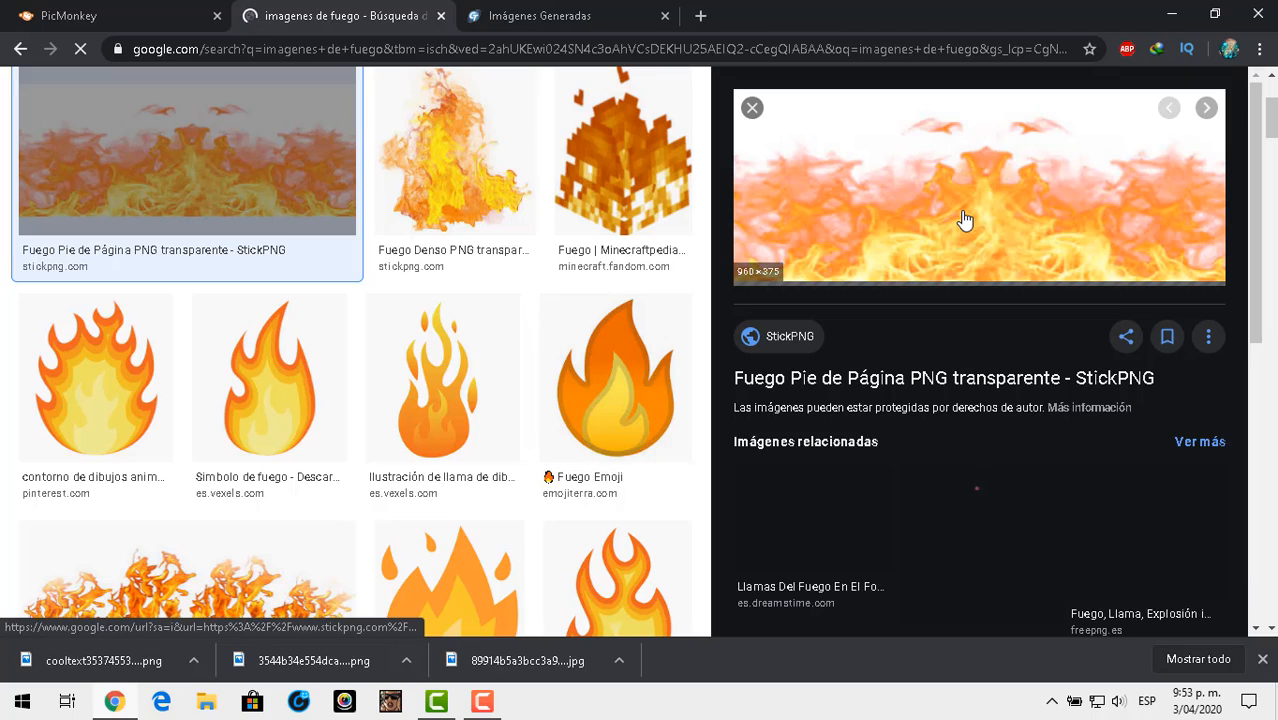
{"action": "right_click", "coordinate": [918, 196]}
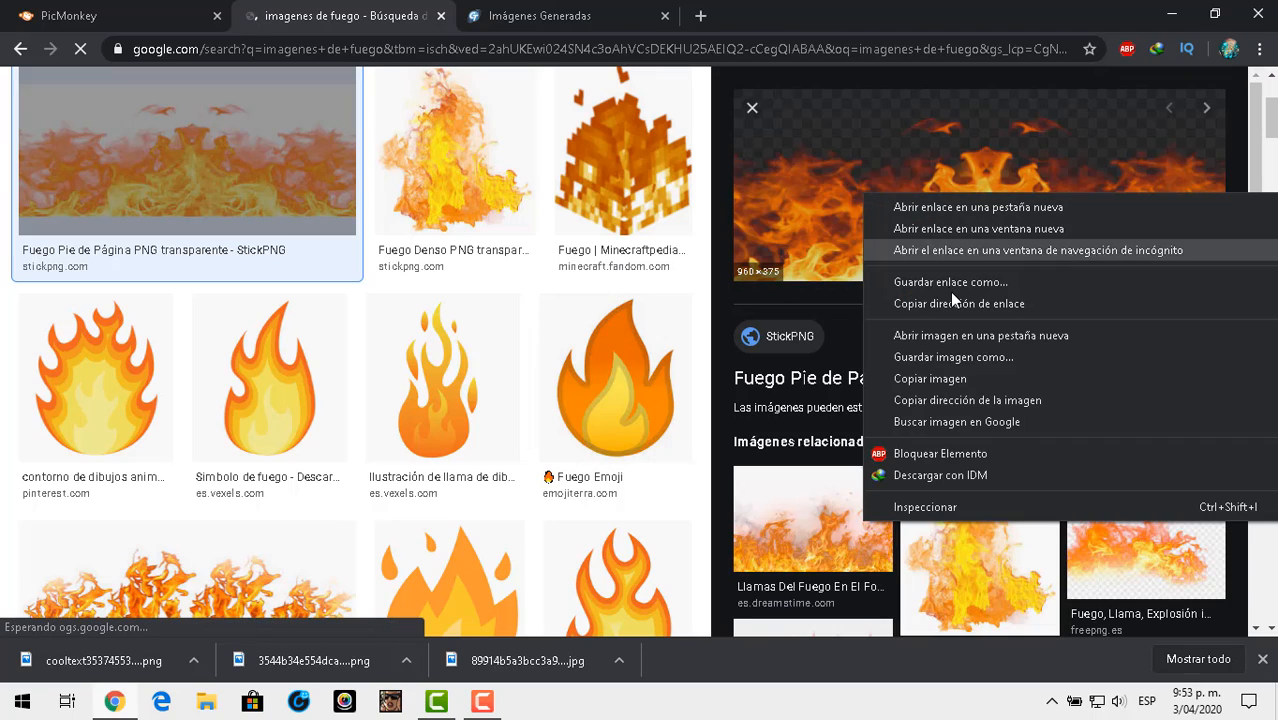
{"action": "left_click", "coordinate": [949, 358]}
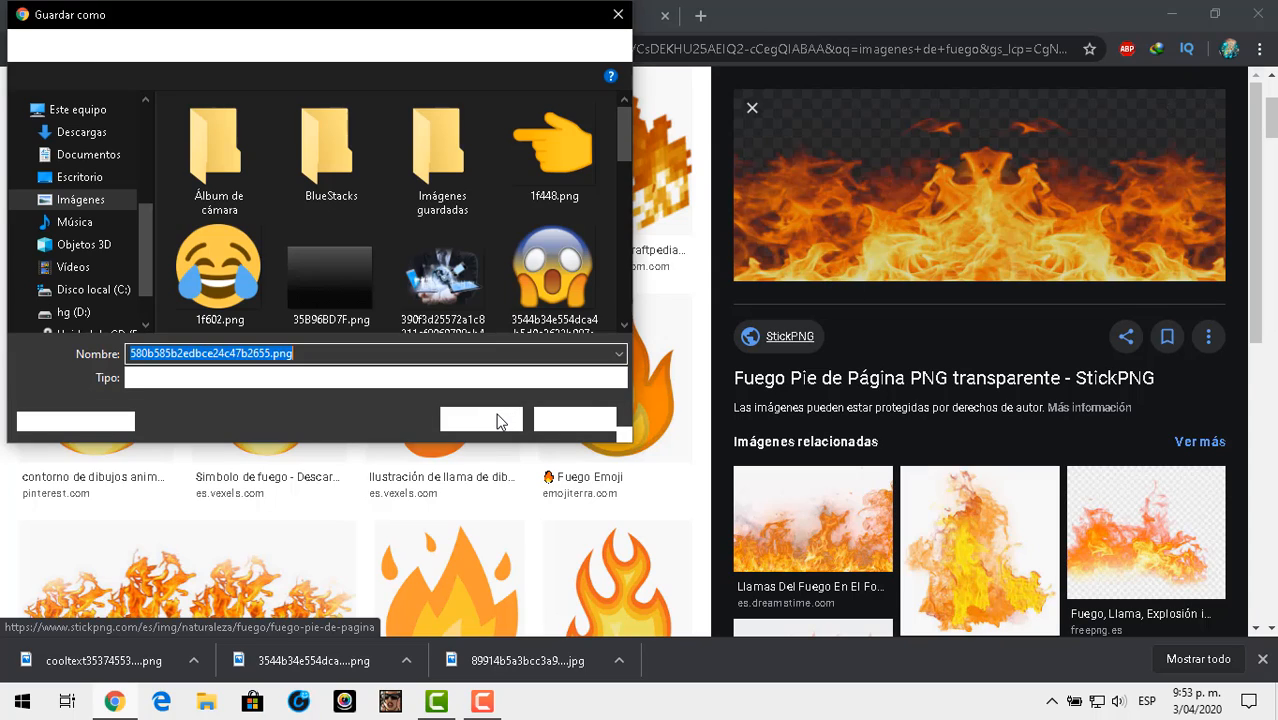
{"action": "left_click", "coordinate": [492, 420]}
- Return to PicMonkey, add 580b585b2edbce24c47b2655.png from the Imágenes folder and place the flames along the canvas's bottom edge
{"action": "left_click", "coordinate": [622, 8]}
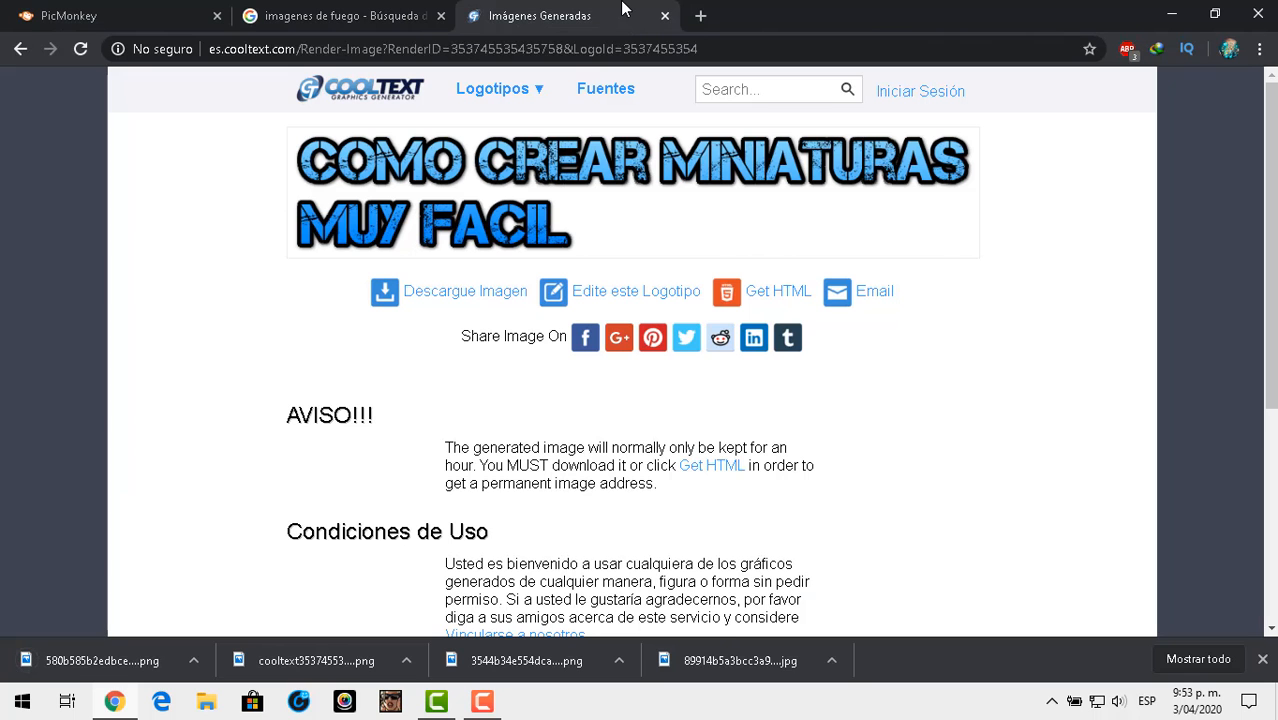
{"action": "left_click", "coordinate": [145, 8]}
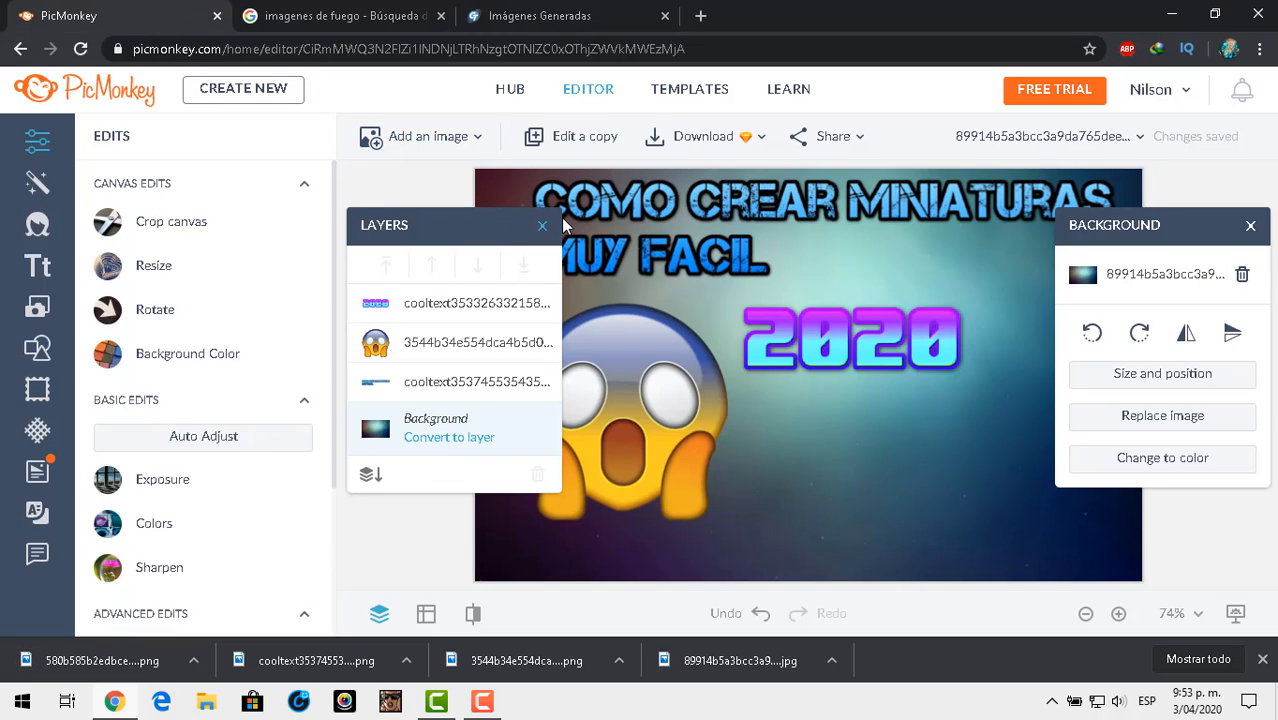
{"action": "left_click", "coordinate": [543, 227]}
{"action": "left_click", "coordinate": [1250, 227]}
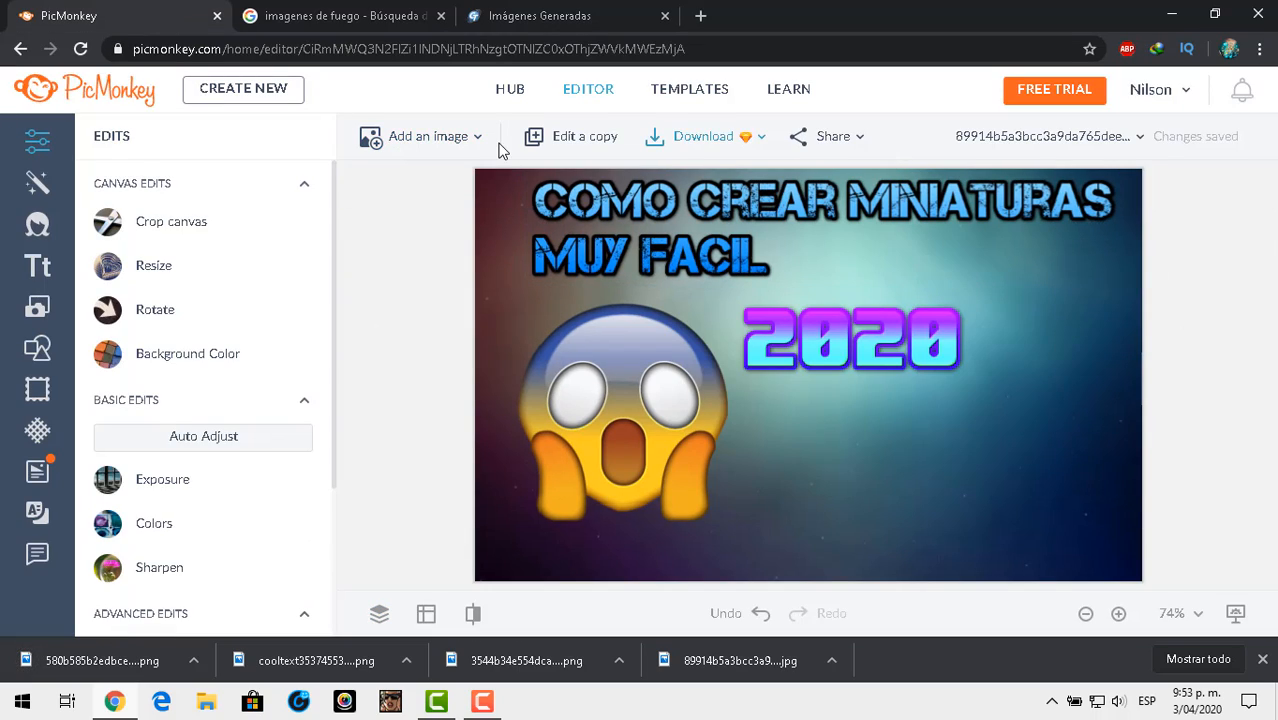
{"action": "left_click", "coordinate": [450, 140]}
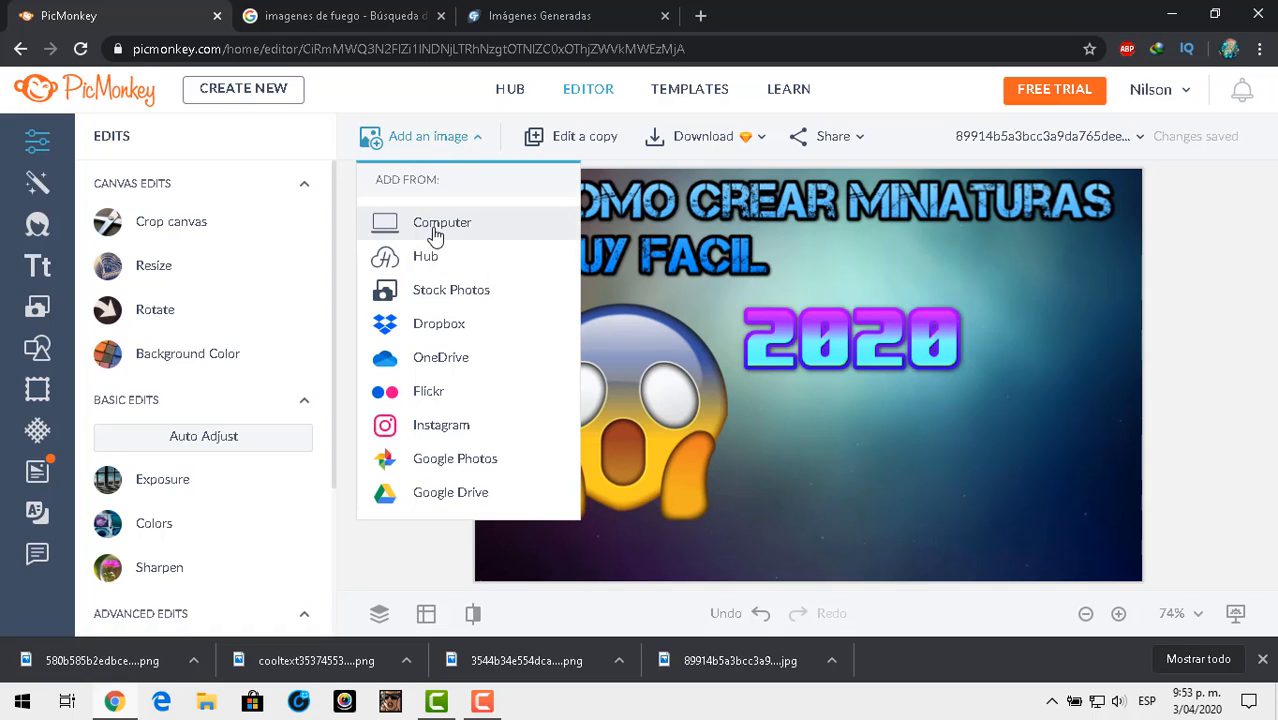
{"action": "left_click", "coordinate": [493, 236]}
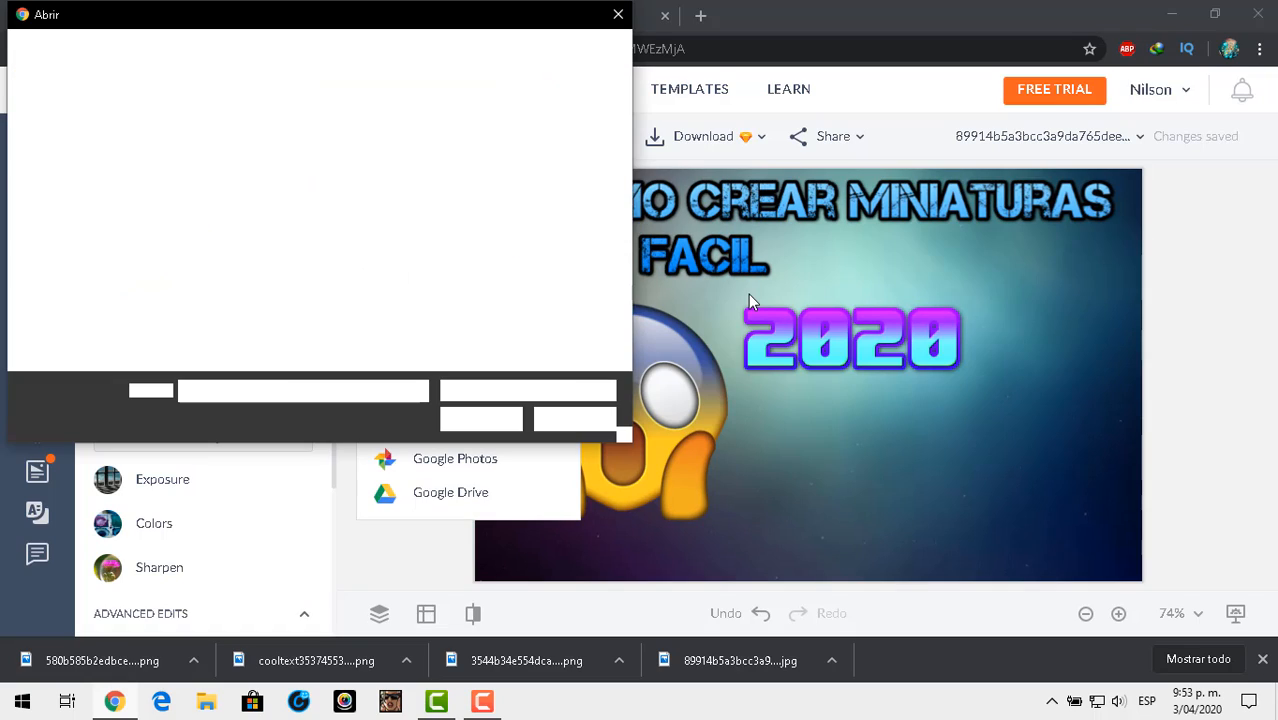
{"action": "left_click_drag", "start_coordinate": [626, 119], "coordinate": [627, 136]}
{"action": "left_click", "coordinate": [436, 207]}
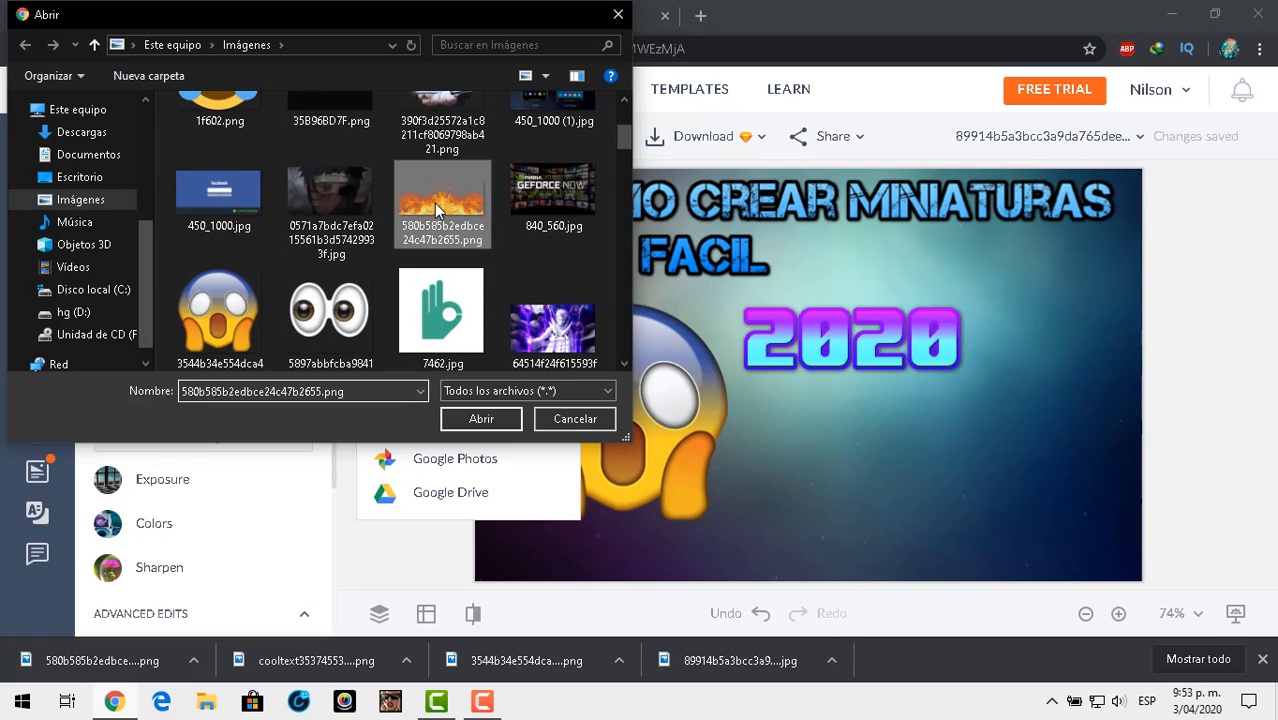
{"action": "left_click", "coordinate": [483, 419]}
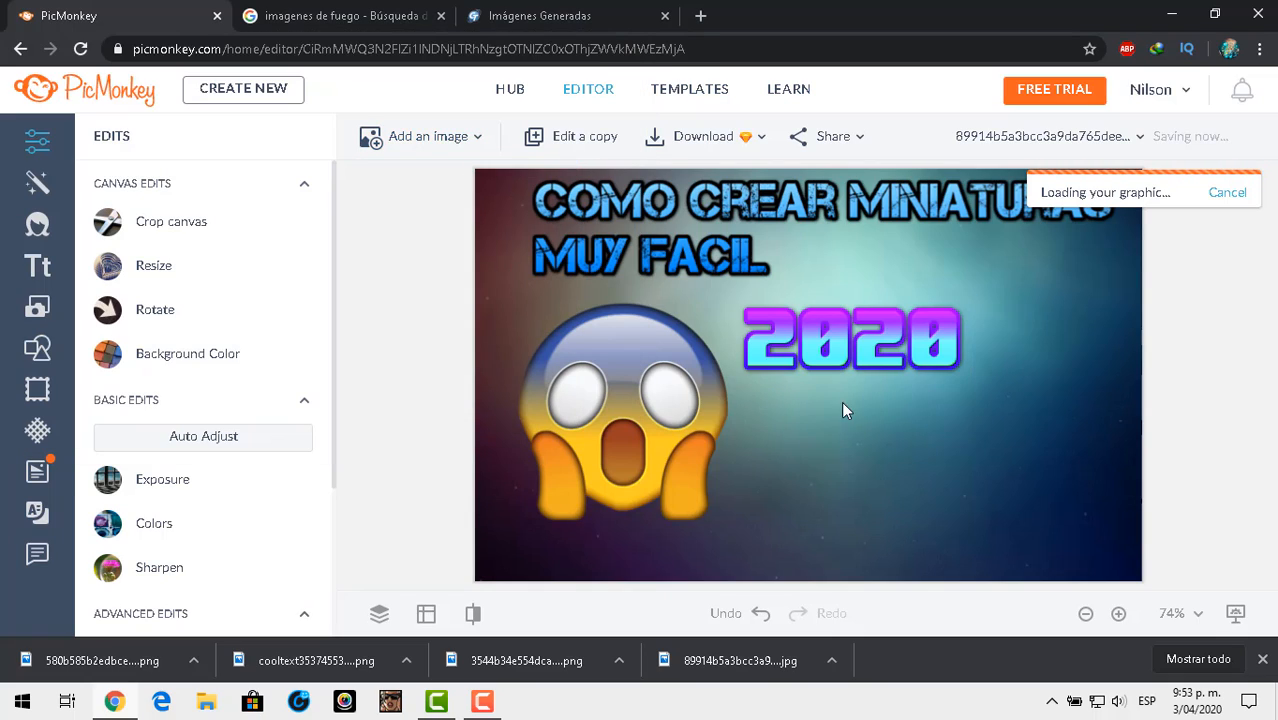
{"action": "left_click_drag", "start_coordinate": [862, 466], "coordinate": [863, 540]}
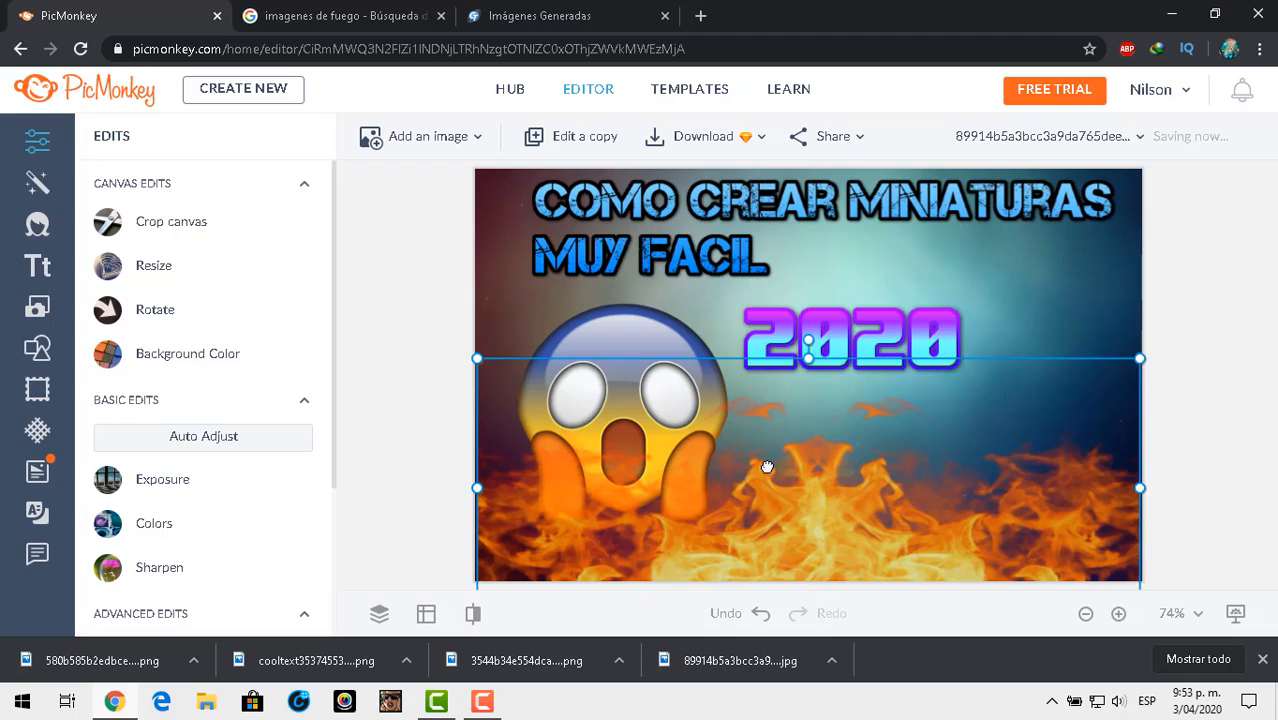
- Move the surprised emoji up to just below the title and shrink it so it sits above the flames
{"action": "left_click", "coordinate": [635, 328]}
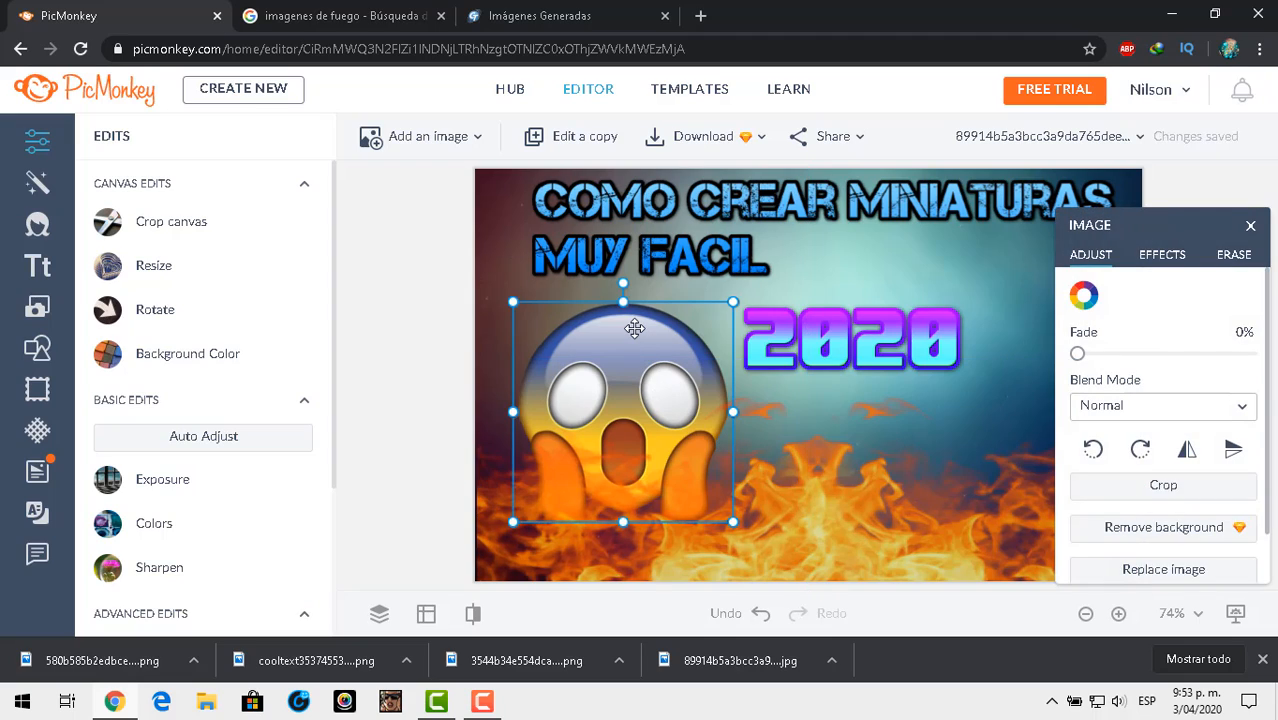
{"action": "left_click_drag", "start_coordinate": [622, 318], "coordinate": [608, 288]}
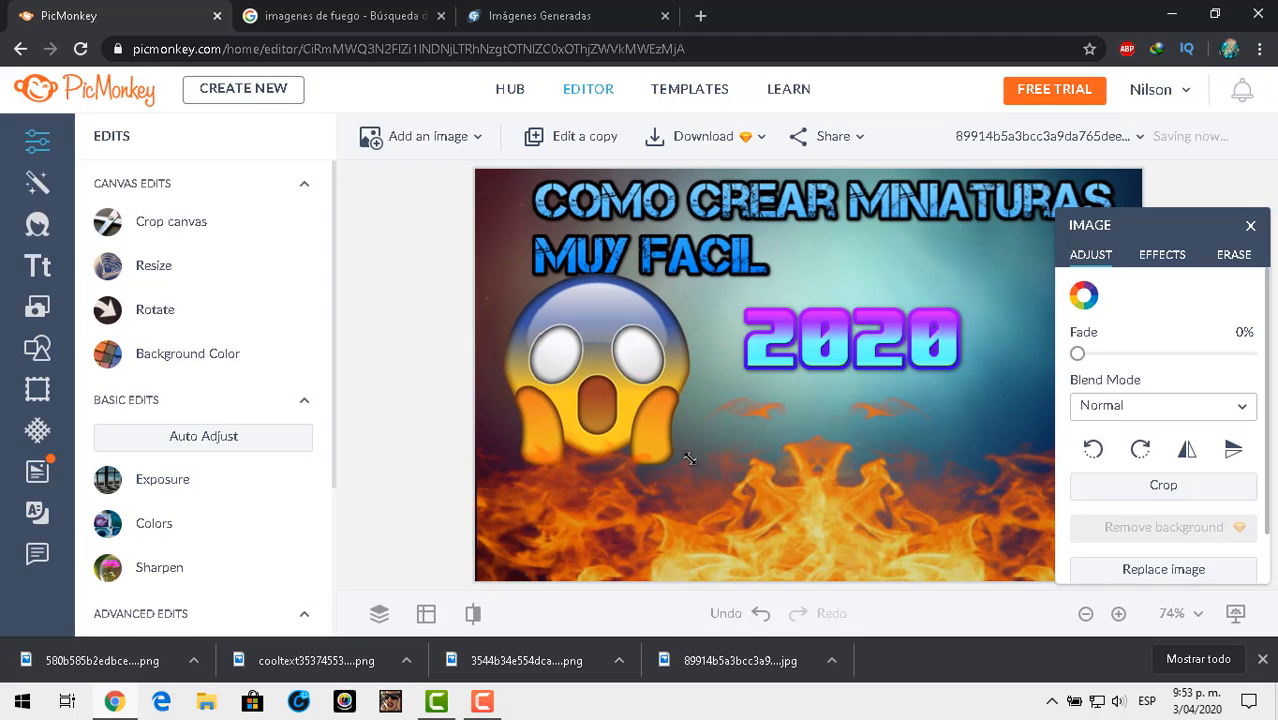
{"action": "left_click_drag", "start_coordinate": [706, 478], "coordinate": [668, 440]}
- Shift the "2020" text slightly left and down, between the title and the flames
{"action": "left_click", "coordinate": [843, 345]}
{"action": "left_click_drag", "start_coordinate": [843, 345], "coordinate": [832, 345]}
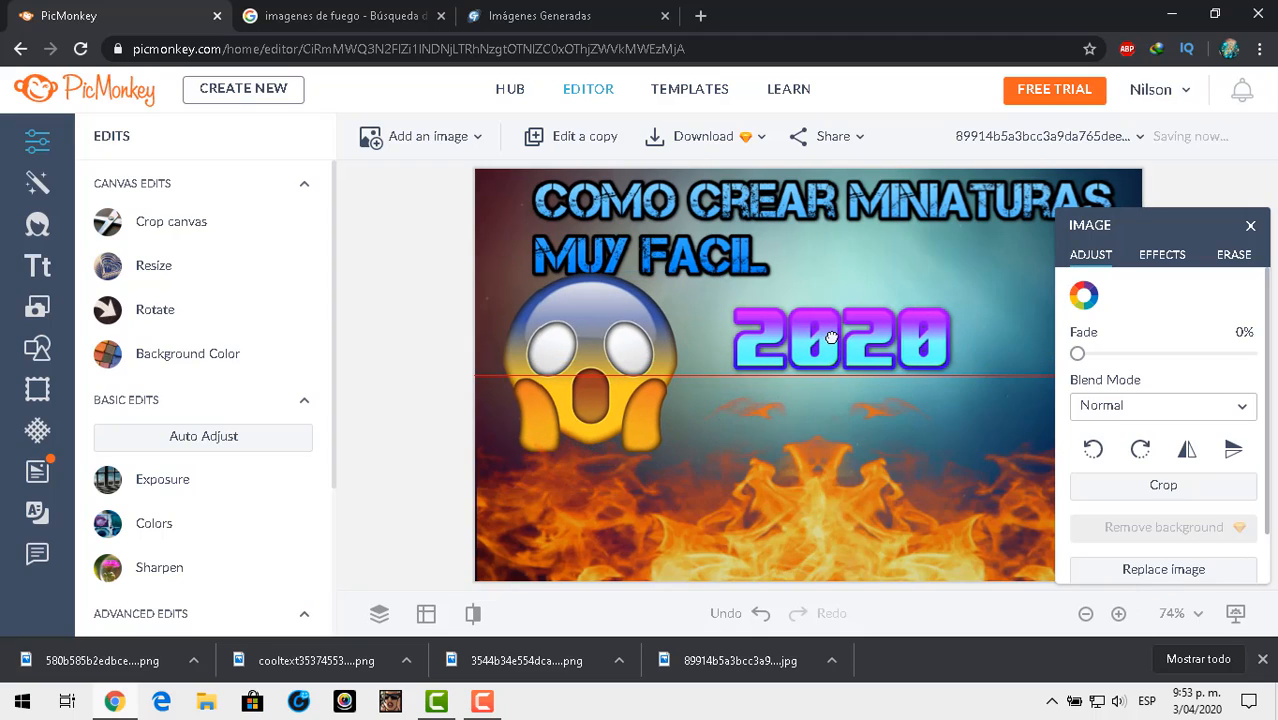
{"action": "left_click", "coordinate": [1250, 225]}
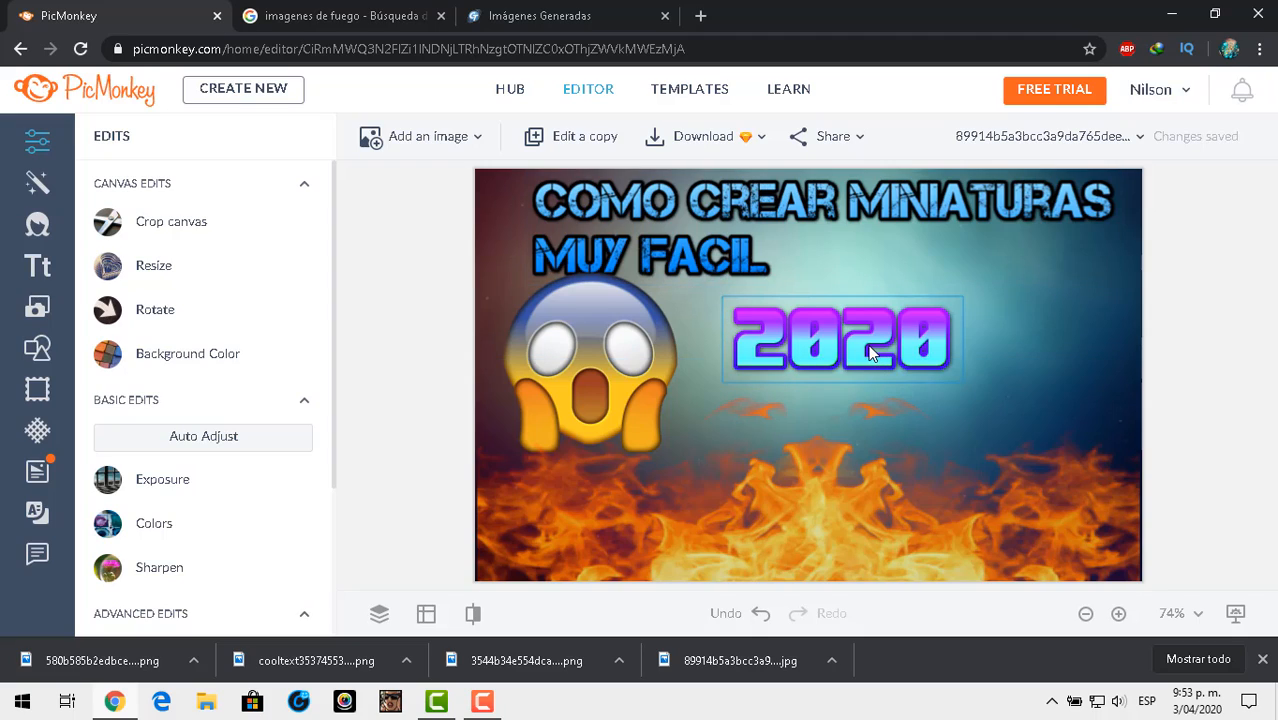
{"action": "left_click_drag", "start_coordinate": [865, 343], "coordinate": [849, 367]}
{"action": "left_click", "coordinate": [990, 288]}
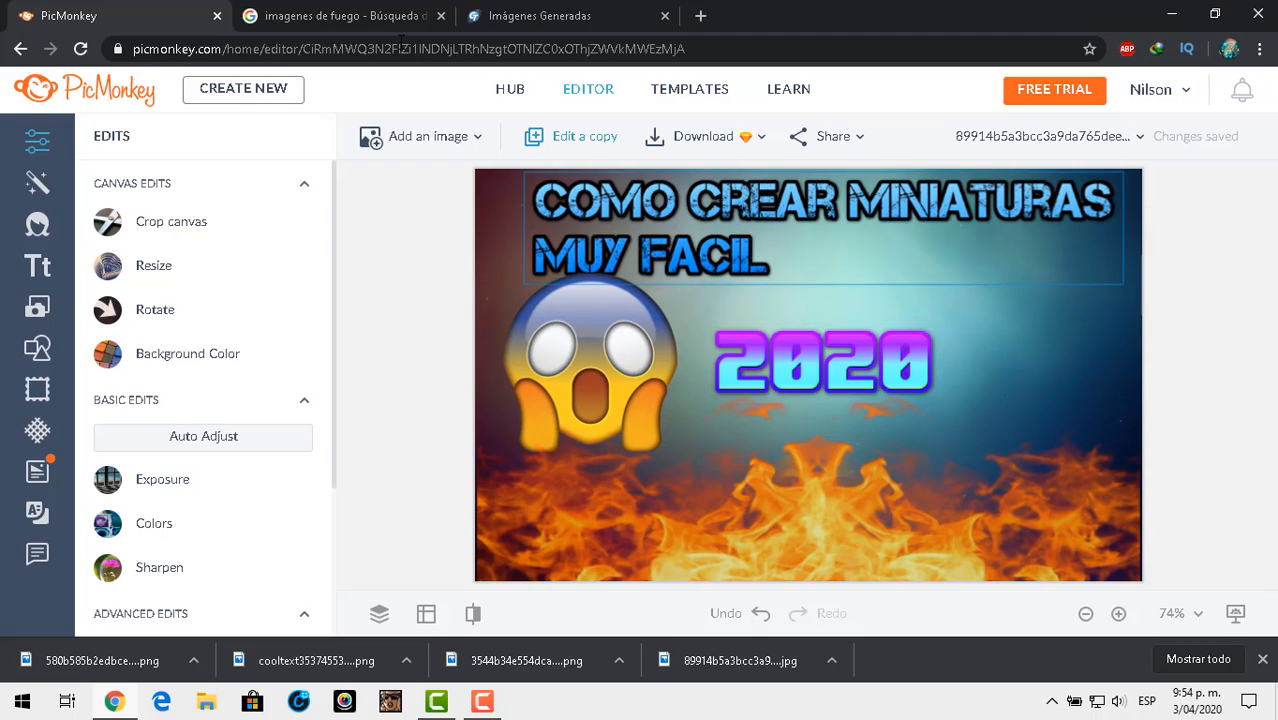
- Switch to Cool Text and open the Keen logo generator
{"action": "left_click", "coordinate": [357, 14]}
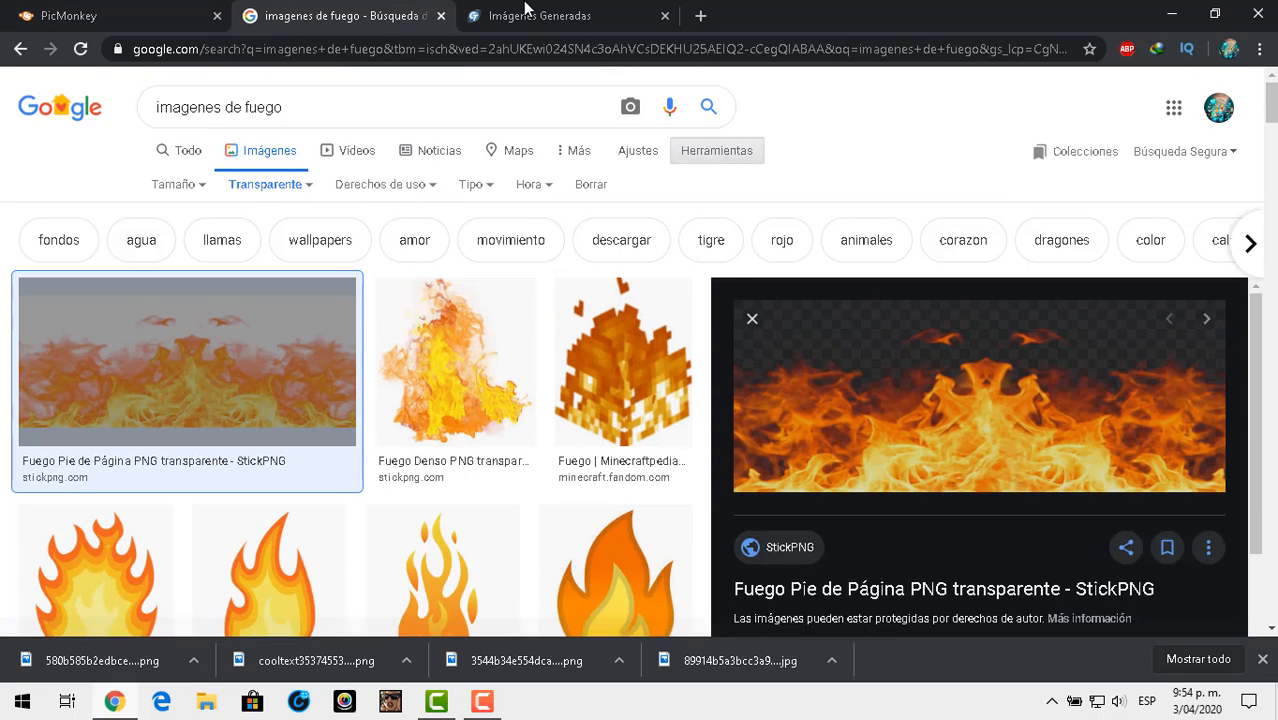
{"action": "left_click", "coordinate": [500, 15]}
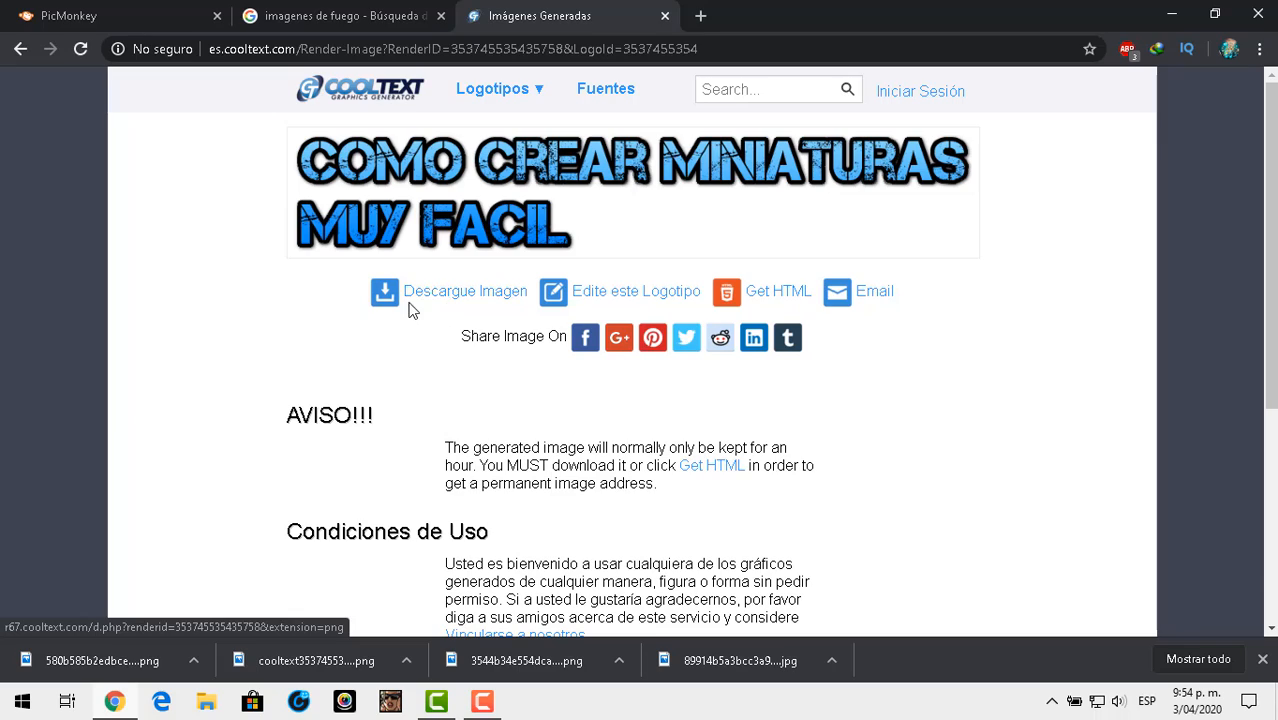
{"action": "mouse_move", "coordinate": [499, 100]}
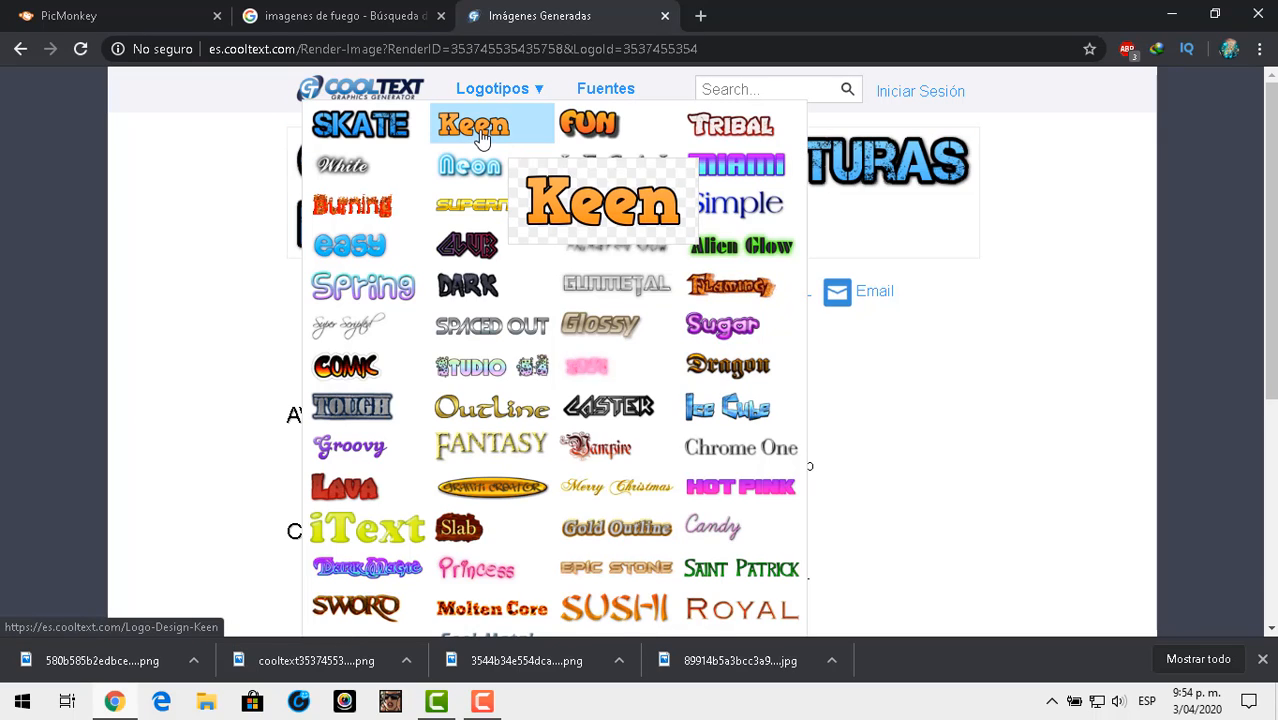
{"action": "left_click", "coordinate": [511, 216]}
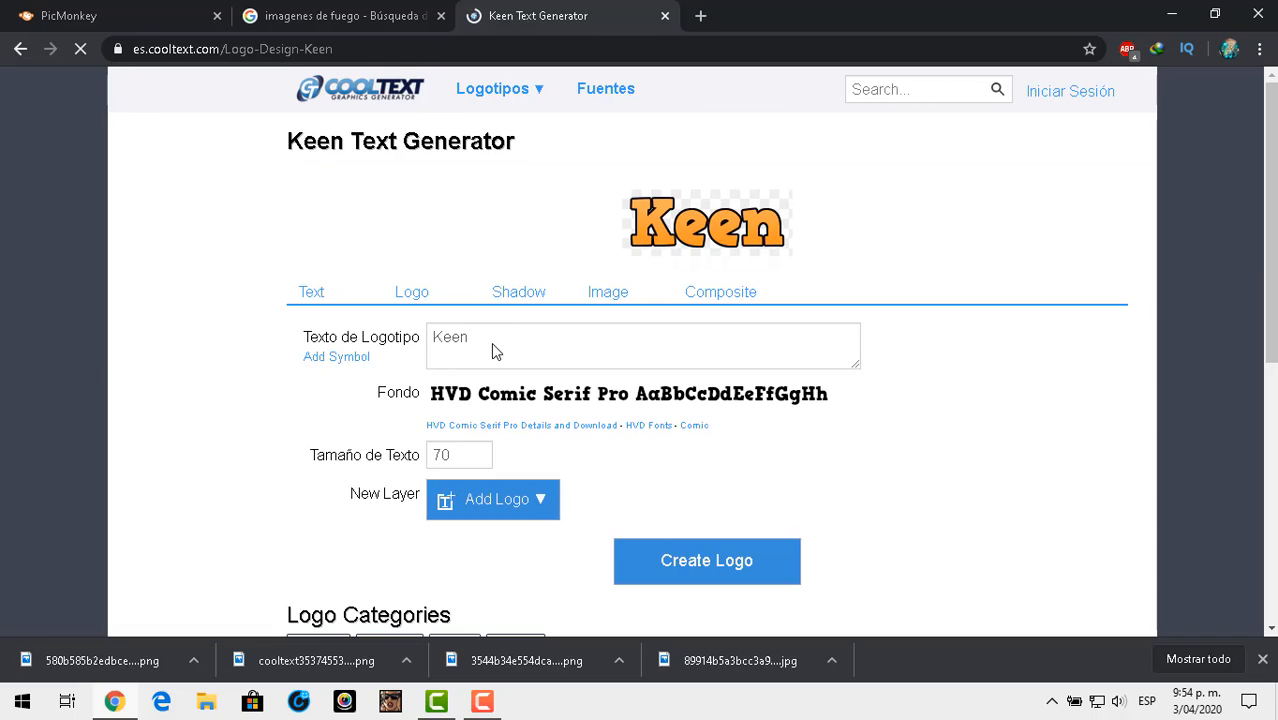
- Generate and download the Keen logo with the text "geniales", and switch back to PicMonkey
{"action": "left_click", "coordinate": [491, 342]}
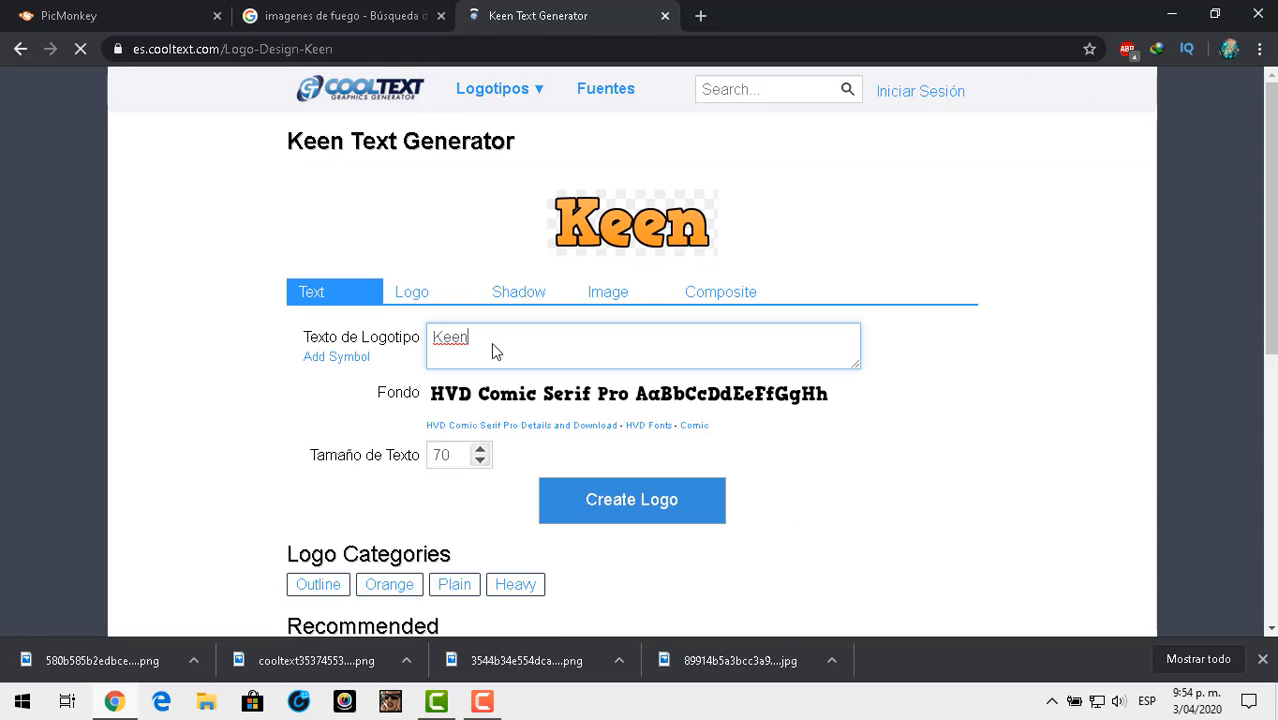
{"action": "key", "text": "BackSpace"}
{"action": "key", "text": "BackSpace"}
{"action": "key", "text": "BackSpace"}
{"action": "key", "text": "BackSpace"}
{"action": "type", "text": "g"}
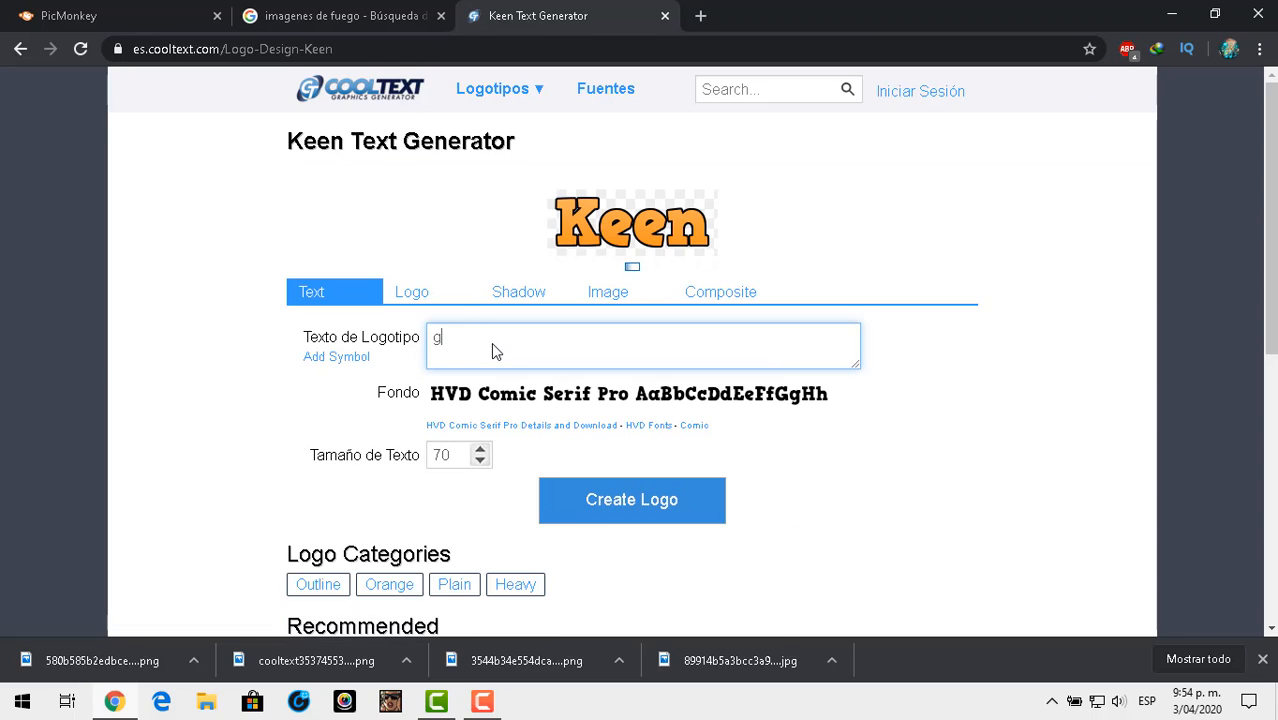
{"action": "type", "text": "eniales"}
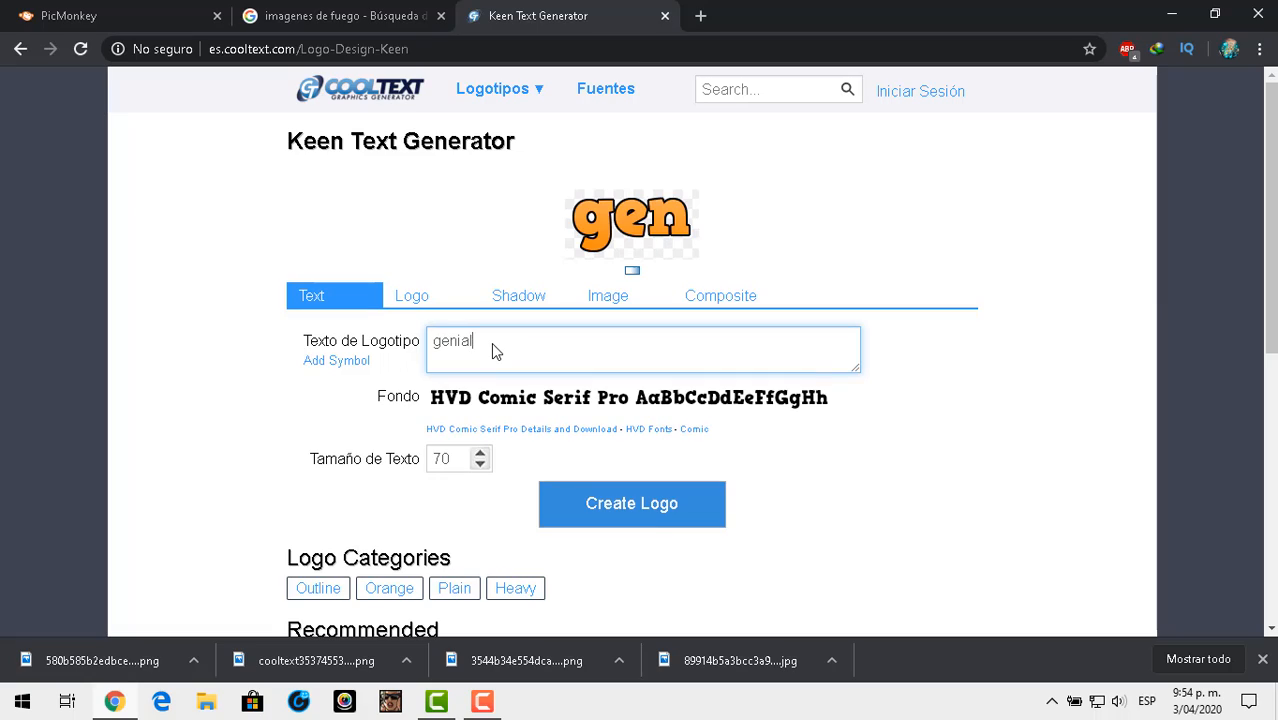
{"action": "left_click", "coordinate": [604, 530]}
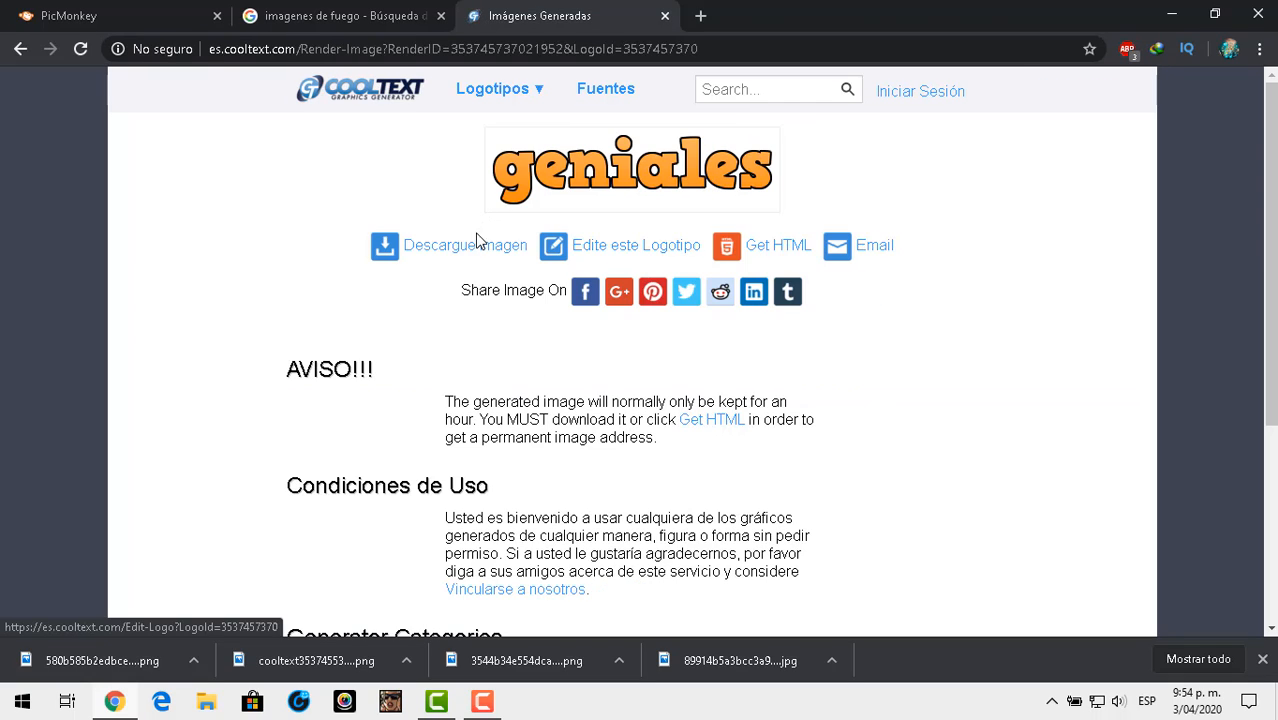
{"action": "left_click", "coordinate": [476, 250]}
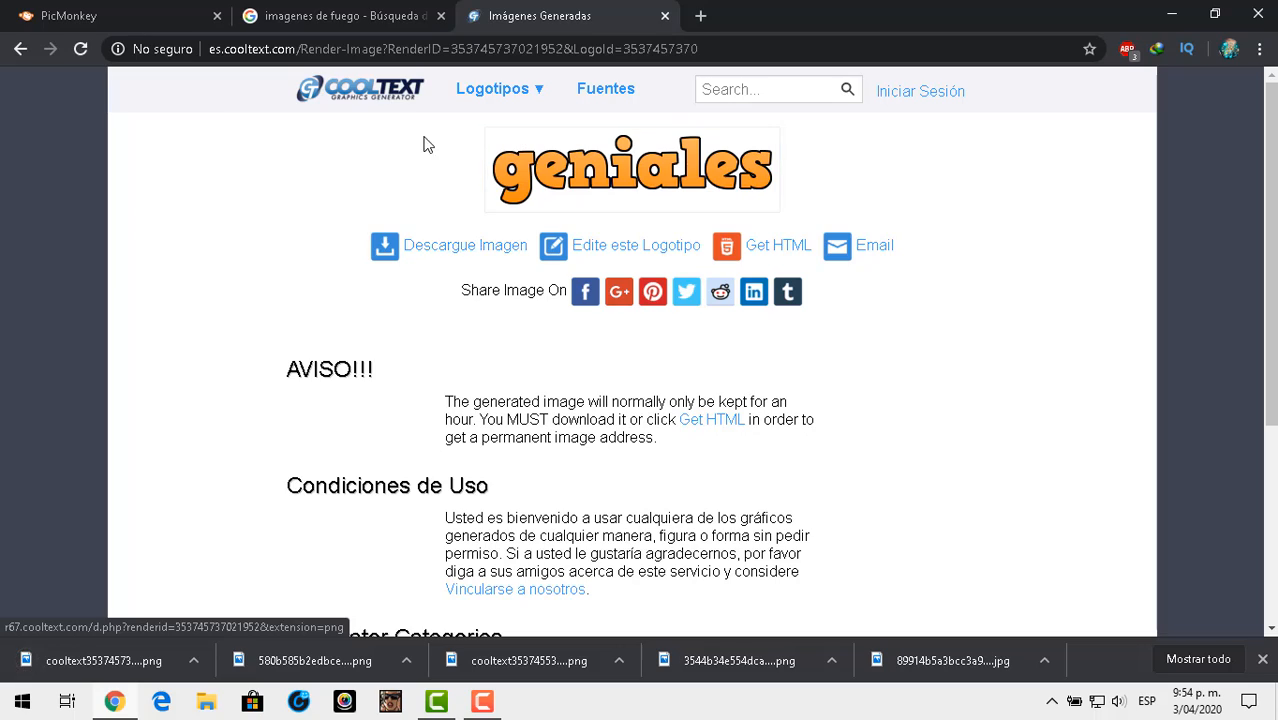
{"action": "key", "text": "ctrl+Tab"}
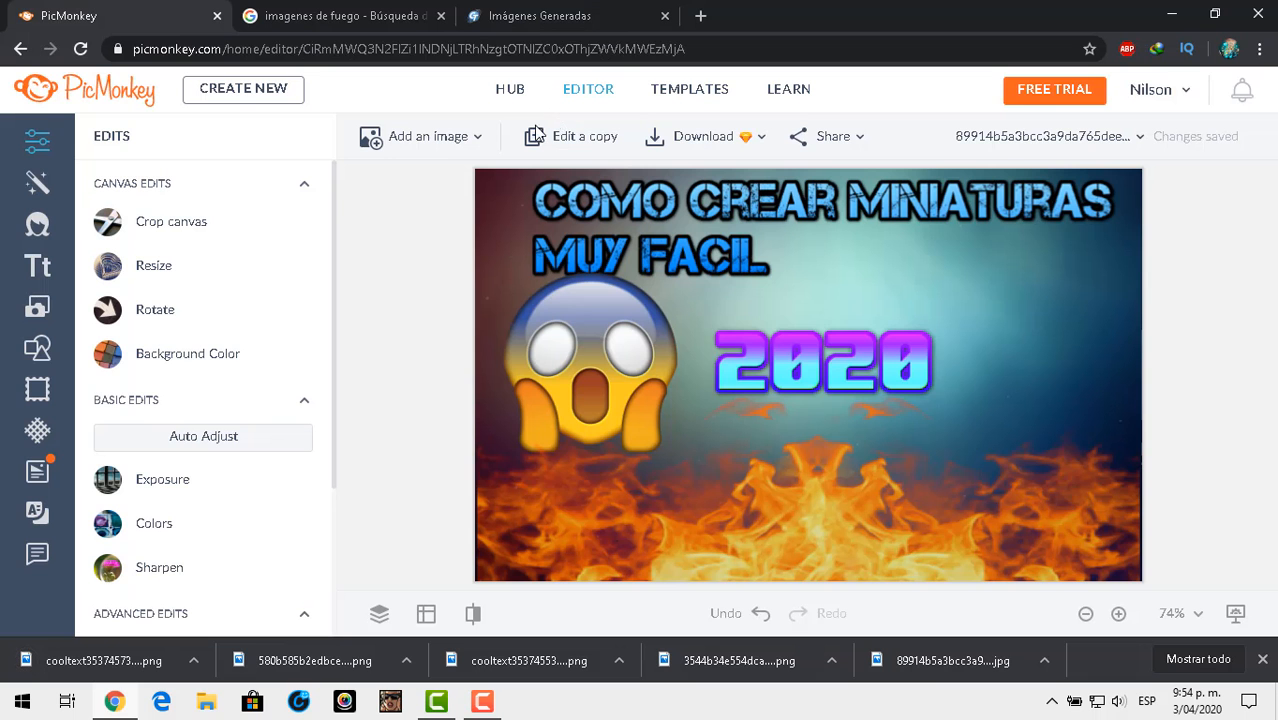
- Add the downloaded "geniales" image, cooltext353745737021952.png, from the computer's Descargas folder to the canvas
{"action": "left_click", "coordinate": [434, 140]}
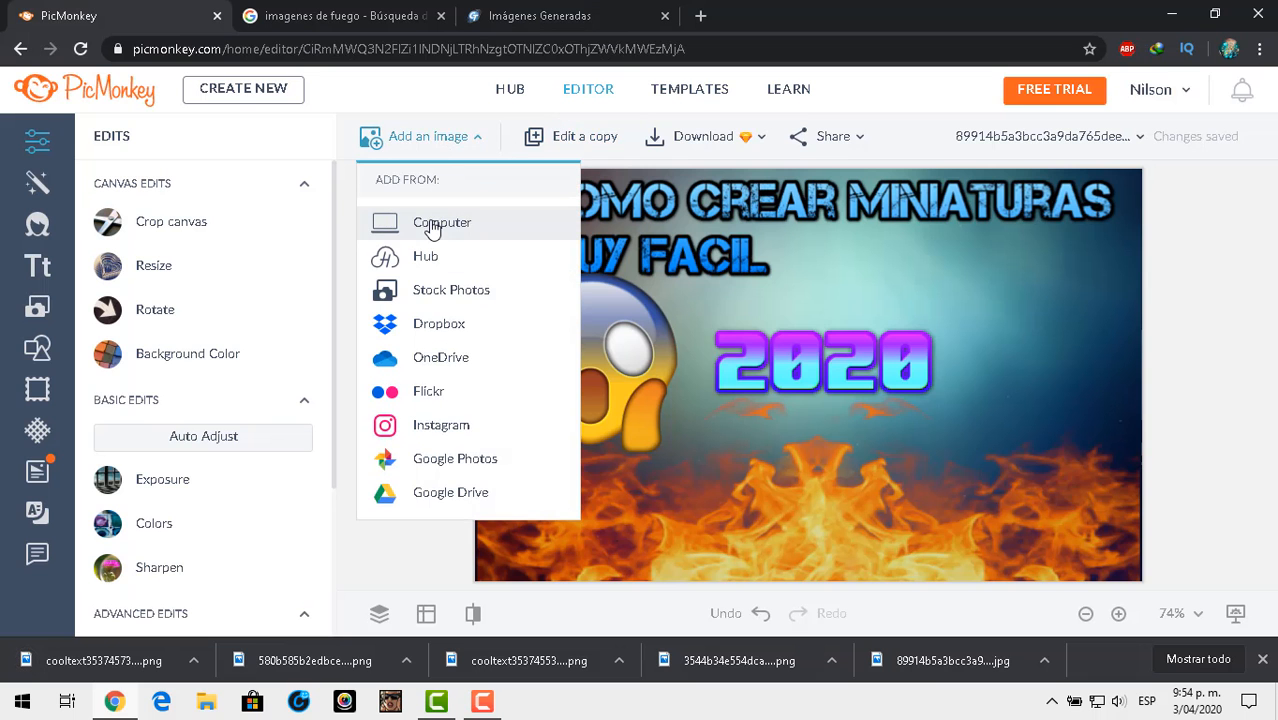
{"action": "left_click", "coordinate": [432, 224]}
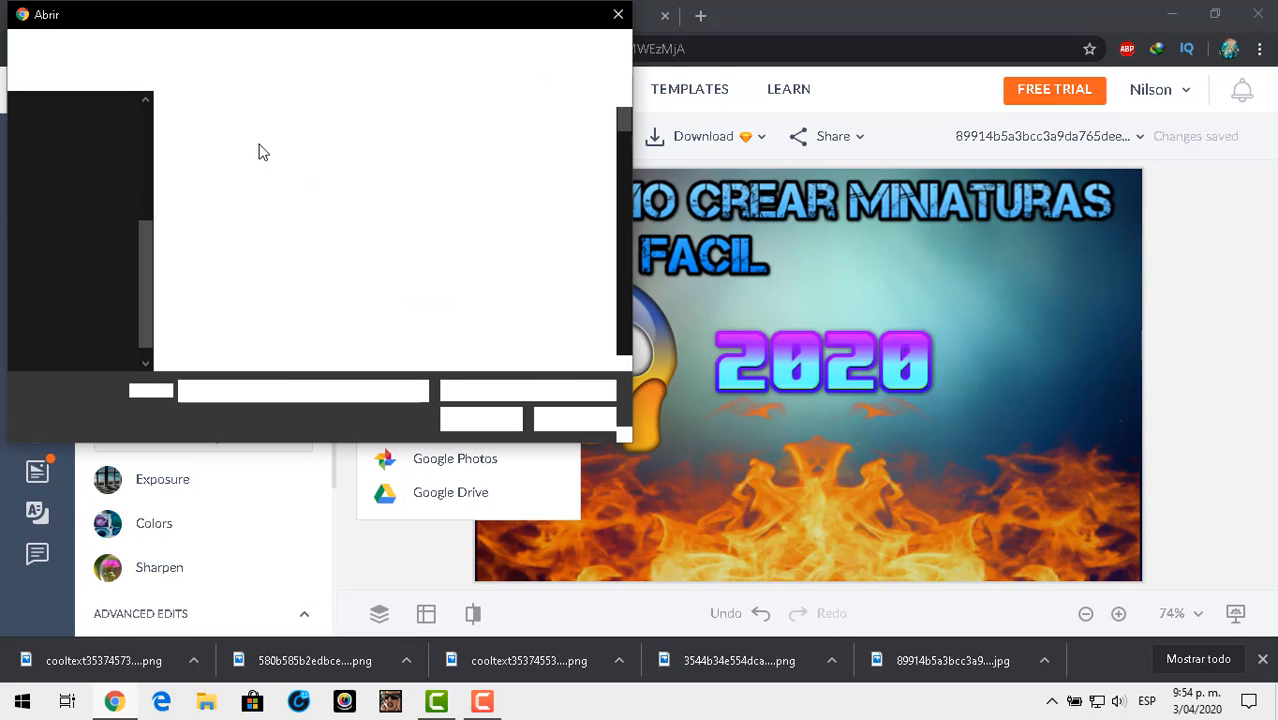
{"action": "left_click", "coordinate": [81, 132]}
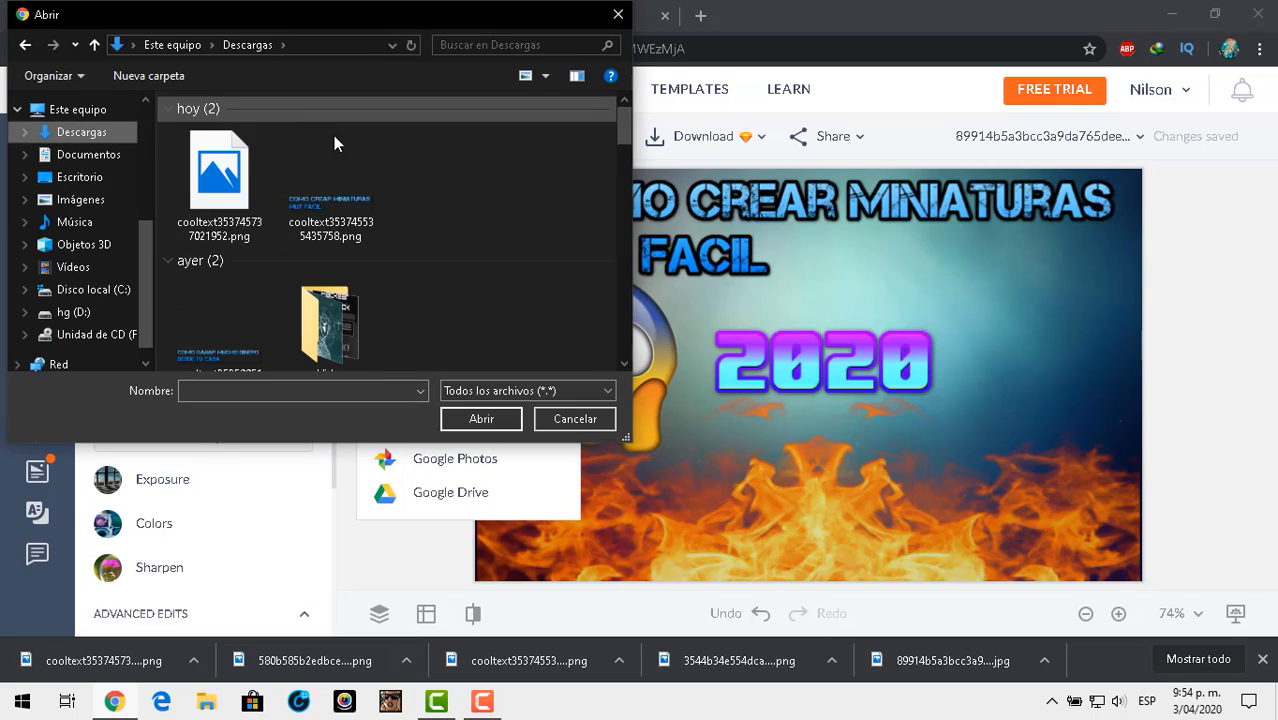
{"action": "left_click", "coordinate": [258, 164]}
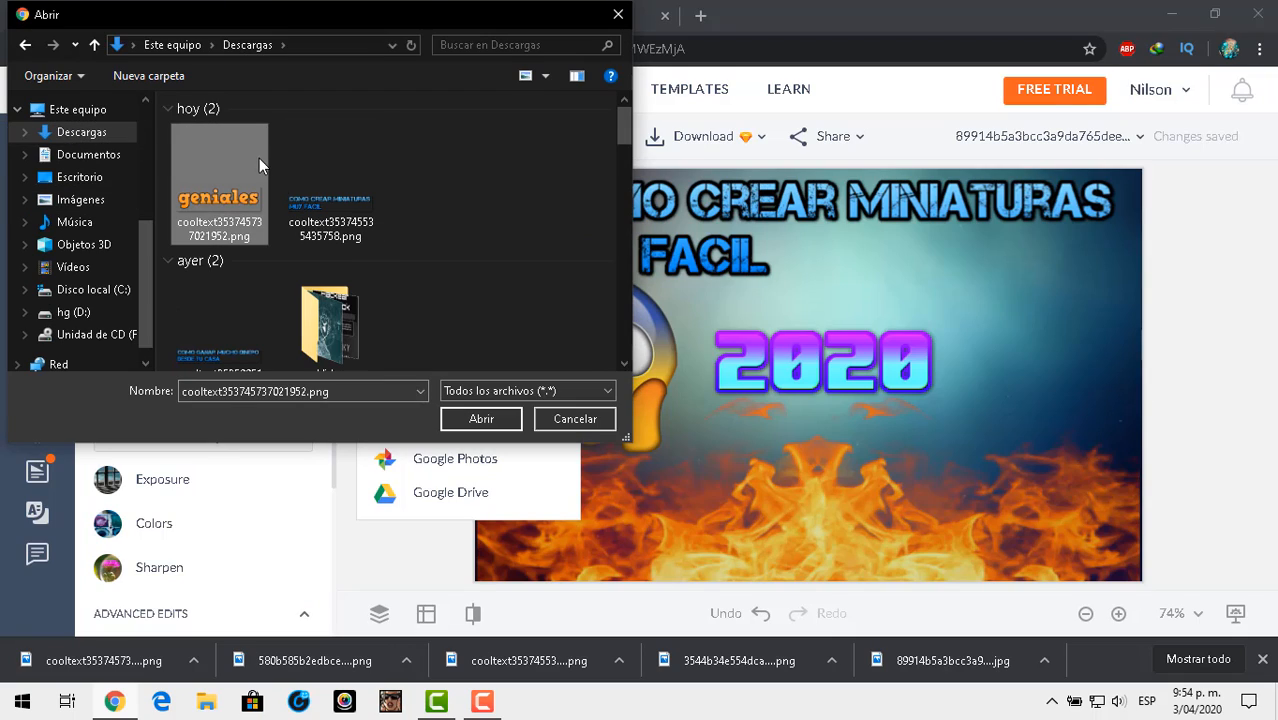
{"action": "left_click", "coordinate": [480, 418]}
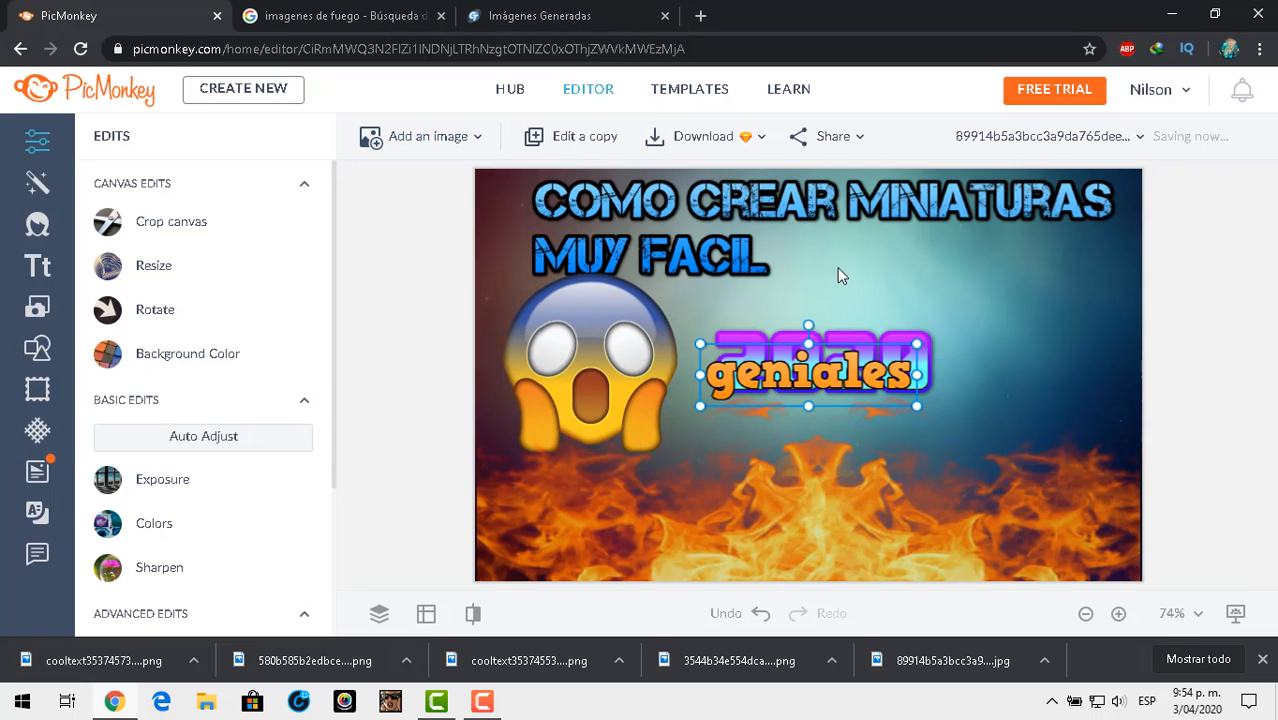
- Move the "geniales" text up and right, above "2020", and enlarge it slightly
{"action": "left_click_drag", "start_coordinate": [836, 380], "coordinate": [976, 288]}
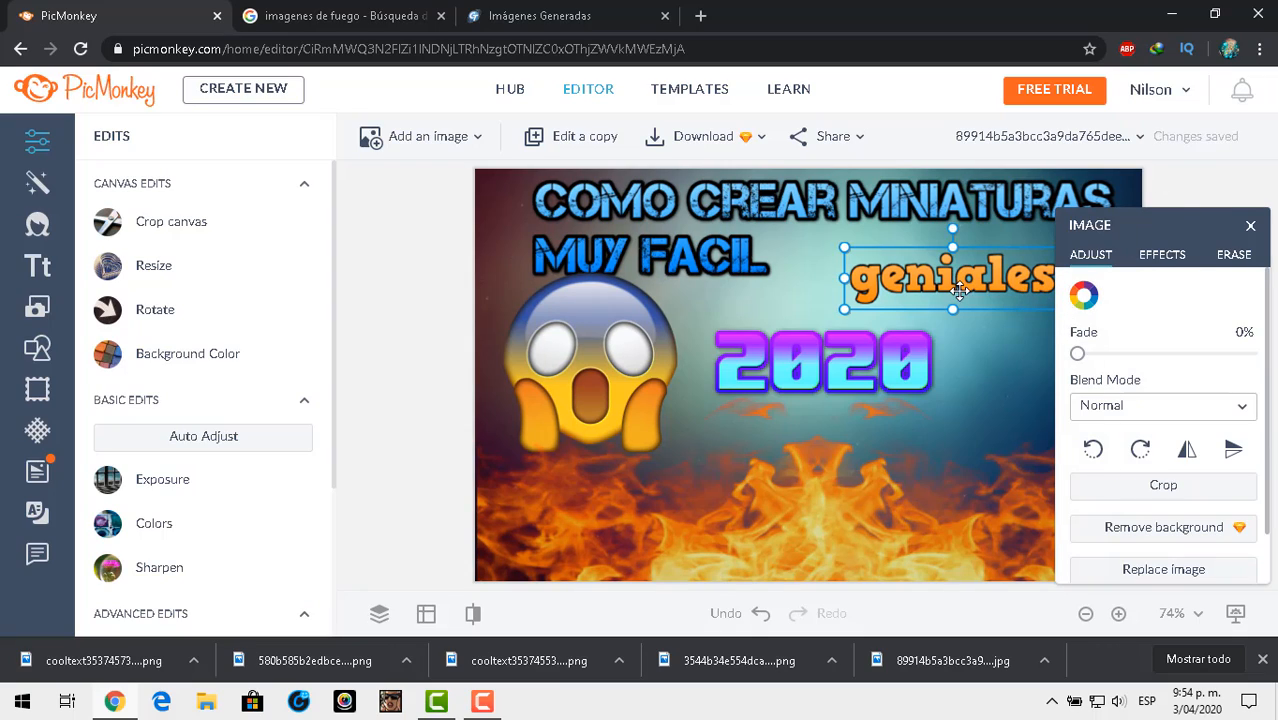
{"action": "left_click_drag", "start_coordinate": [846, 311], "coordinate": [797, 356]}
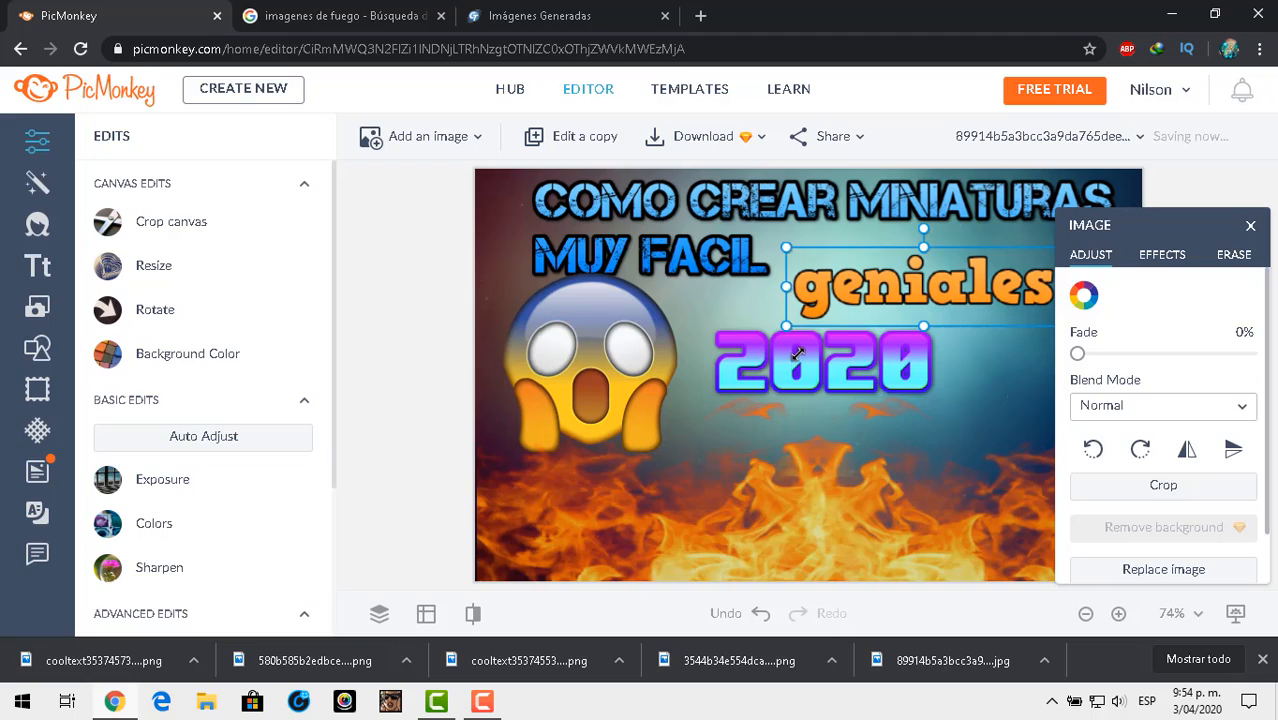
- Lower the "2020" text to just above the flames and shift "geniales" slightly right and down
{"action": "left_click_drag", "start_coordinate": [884, 271], "coordinate": [750, 385]}
{"action": "left_click", "coordinate": [776, 358]}
{"action": "left_click", "coordinate": [754, 307]}
{"action": "left_click", "coordinate": [764, 352]}
{"action": "left_click", "coordinate": [791, 316]}
{"action": "left_click", "coordinate": [923, 292]}
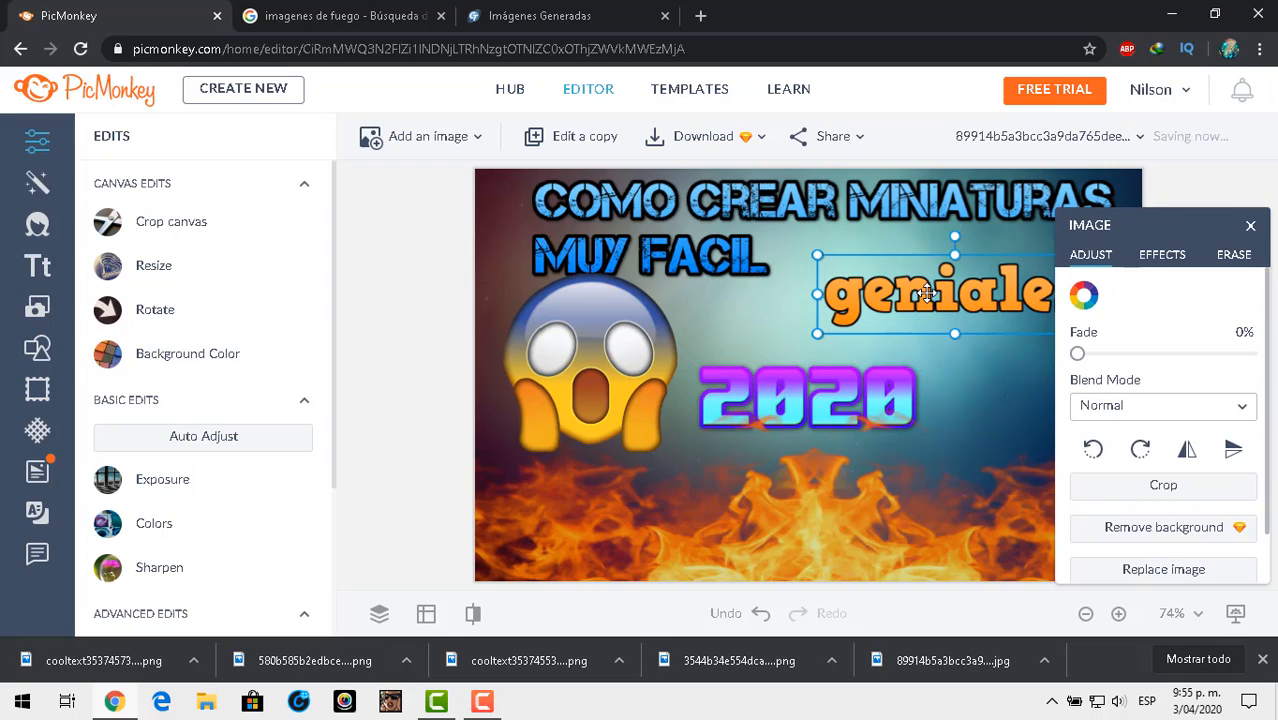
- Shift "geniales" further right beneath the end of the title, stretch it a little taller, and close its image settings
{"action": "mouse_move", "coordinate": [923, 292]}
{"action": "left_mouse_down"}
{"action": "mouse_move", "coordinate": [955, 287]}
{"action": "mouse_move", "coordinate": [930, 310]}
{"action": "left_mouse_up"}
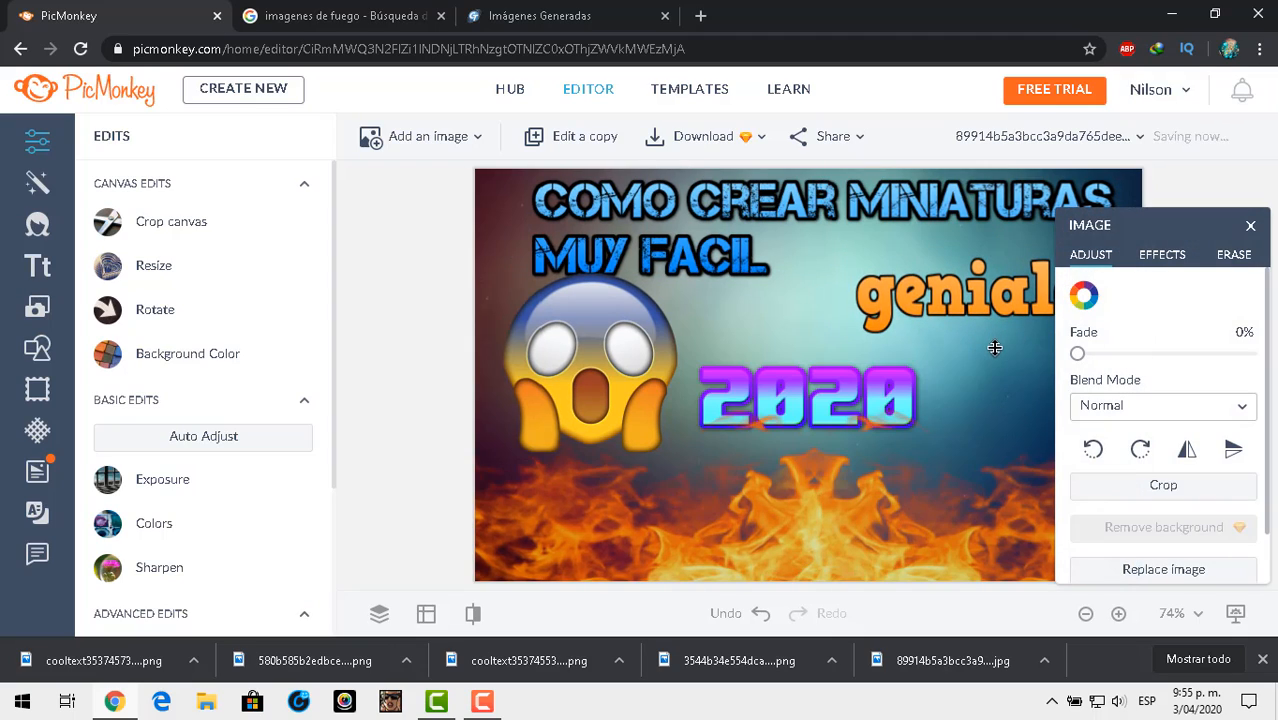
{"action": "left_click", "coordinate": [843, 249]}
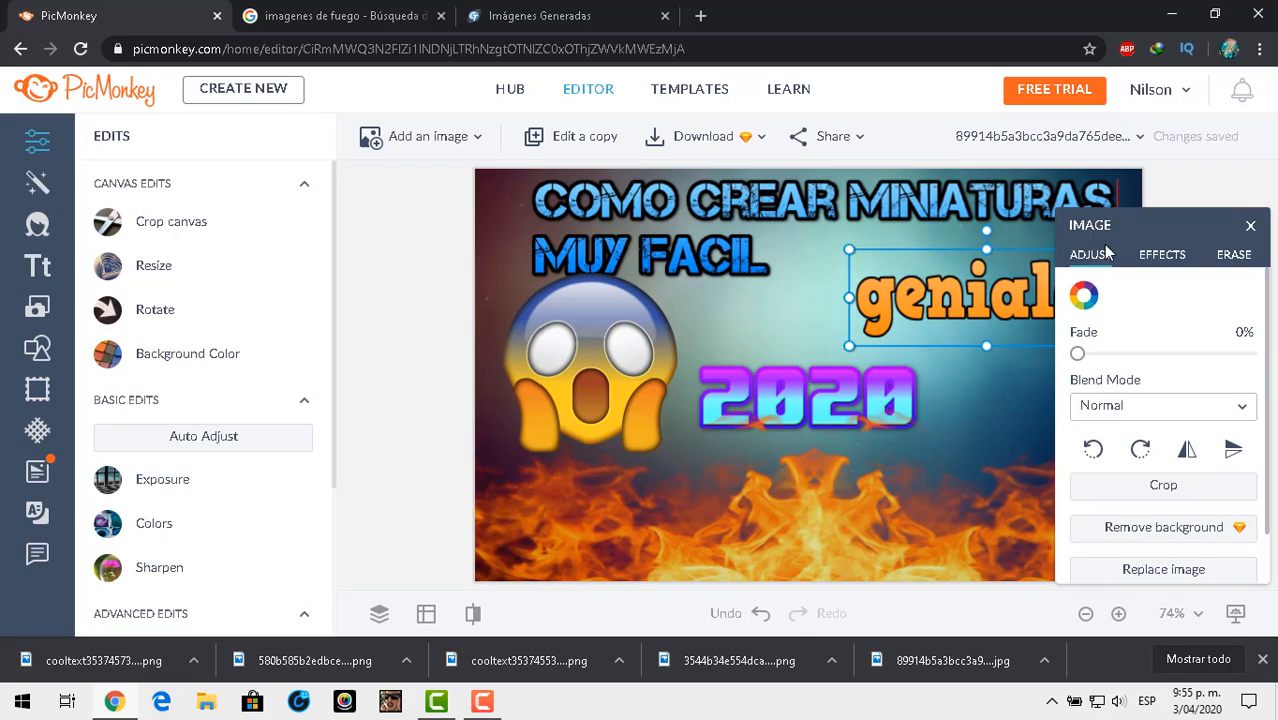
{"action": "left_click", "coordinate": [1250, 225]}
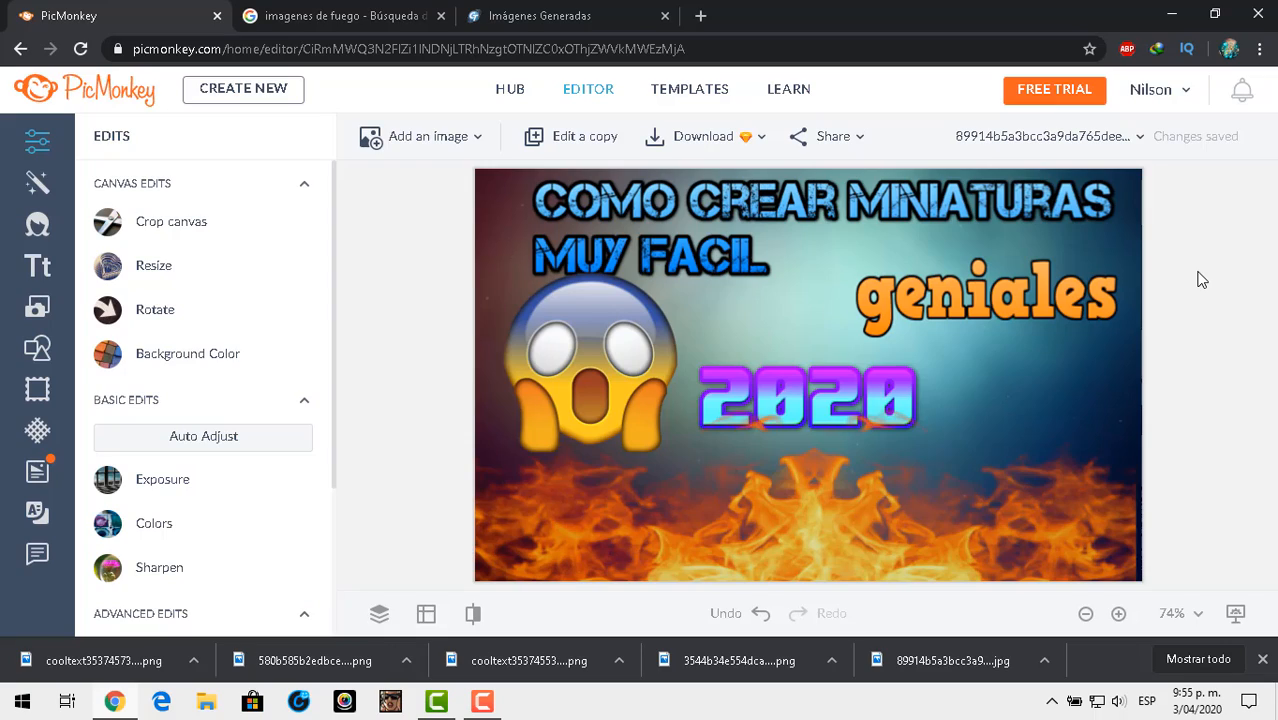
- Capture a screenshot of just the thumbnail canvas, about 714x442, and save it as Screenshot_20.png in Nueva carpeta (5)
{"action": "key", "text": "Print"}
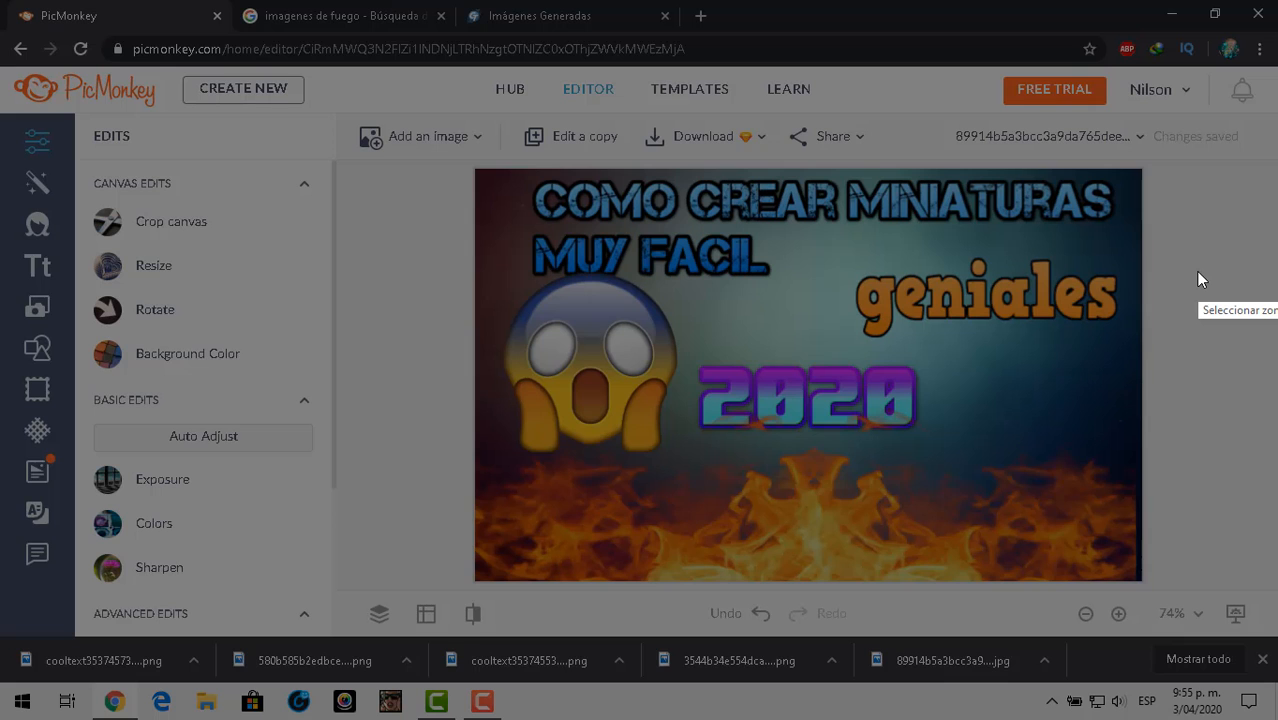
{"action": "left_click_drag", "start_coordinate": [473, 167], "coordinate": [1144, 582]}
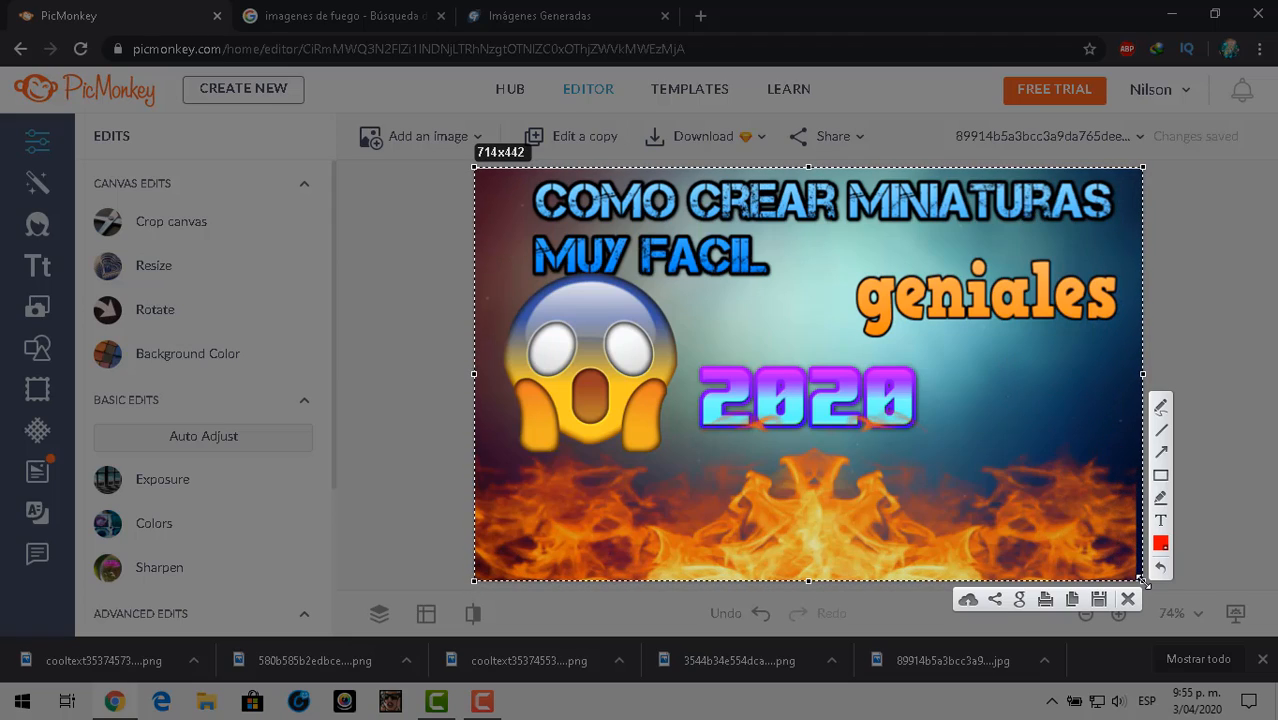
{"action": "left_click", "coordinate": [1096, 600]}
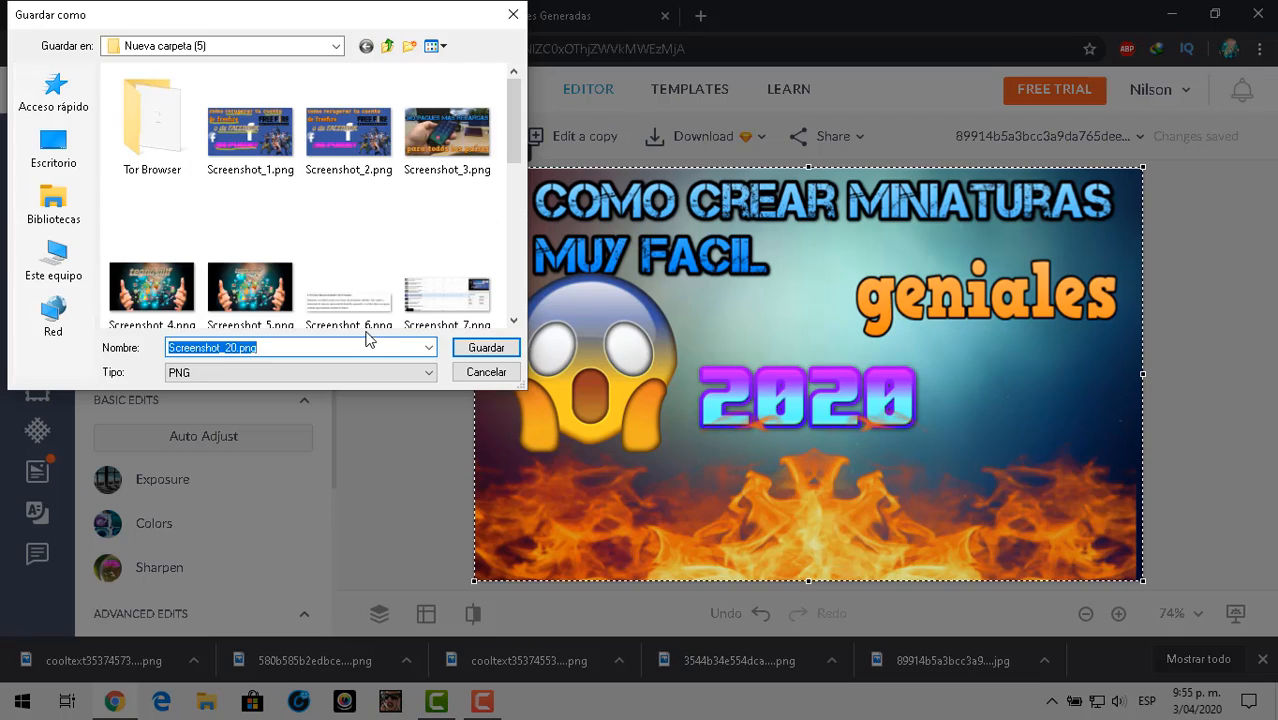
{"action": "left_click", "coordinate": [472, 348]}
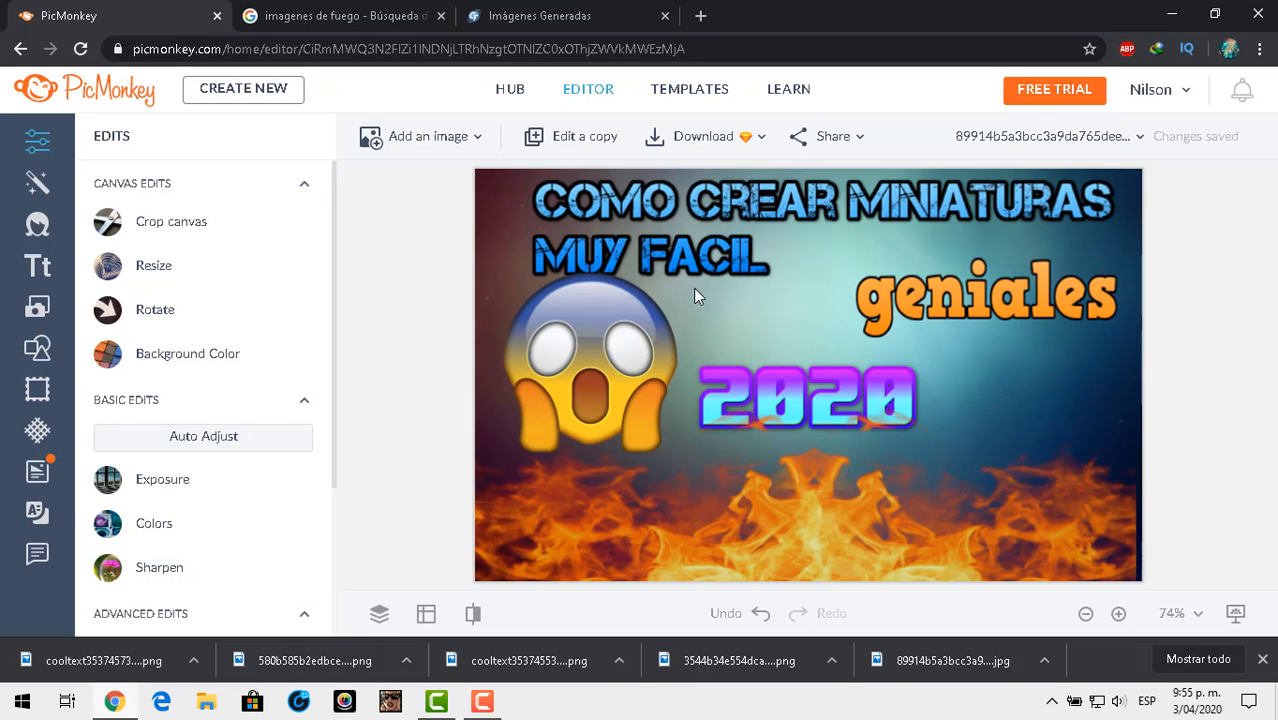